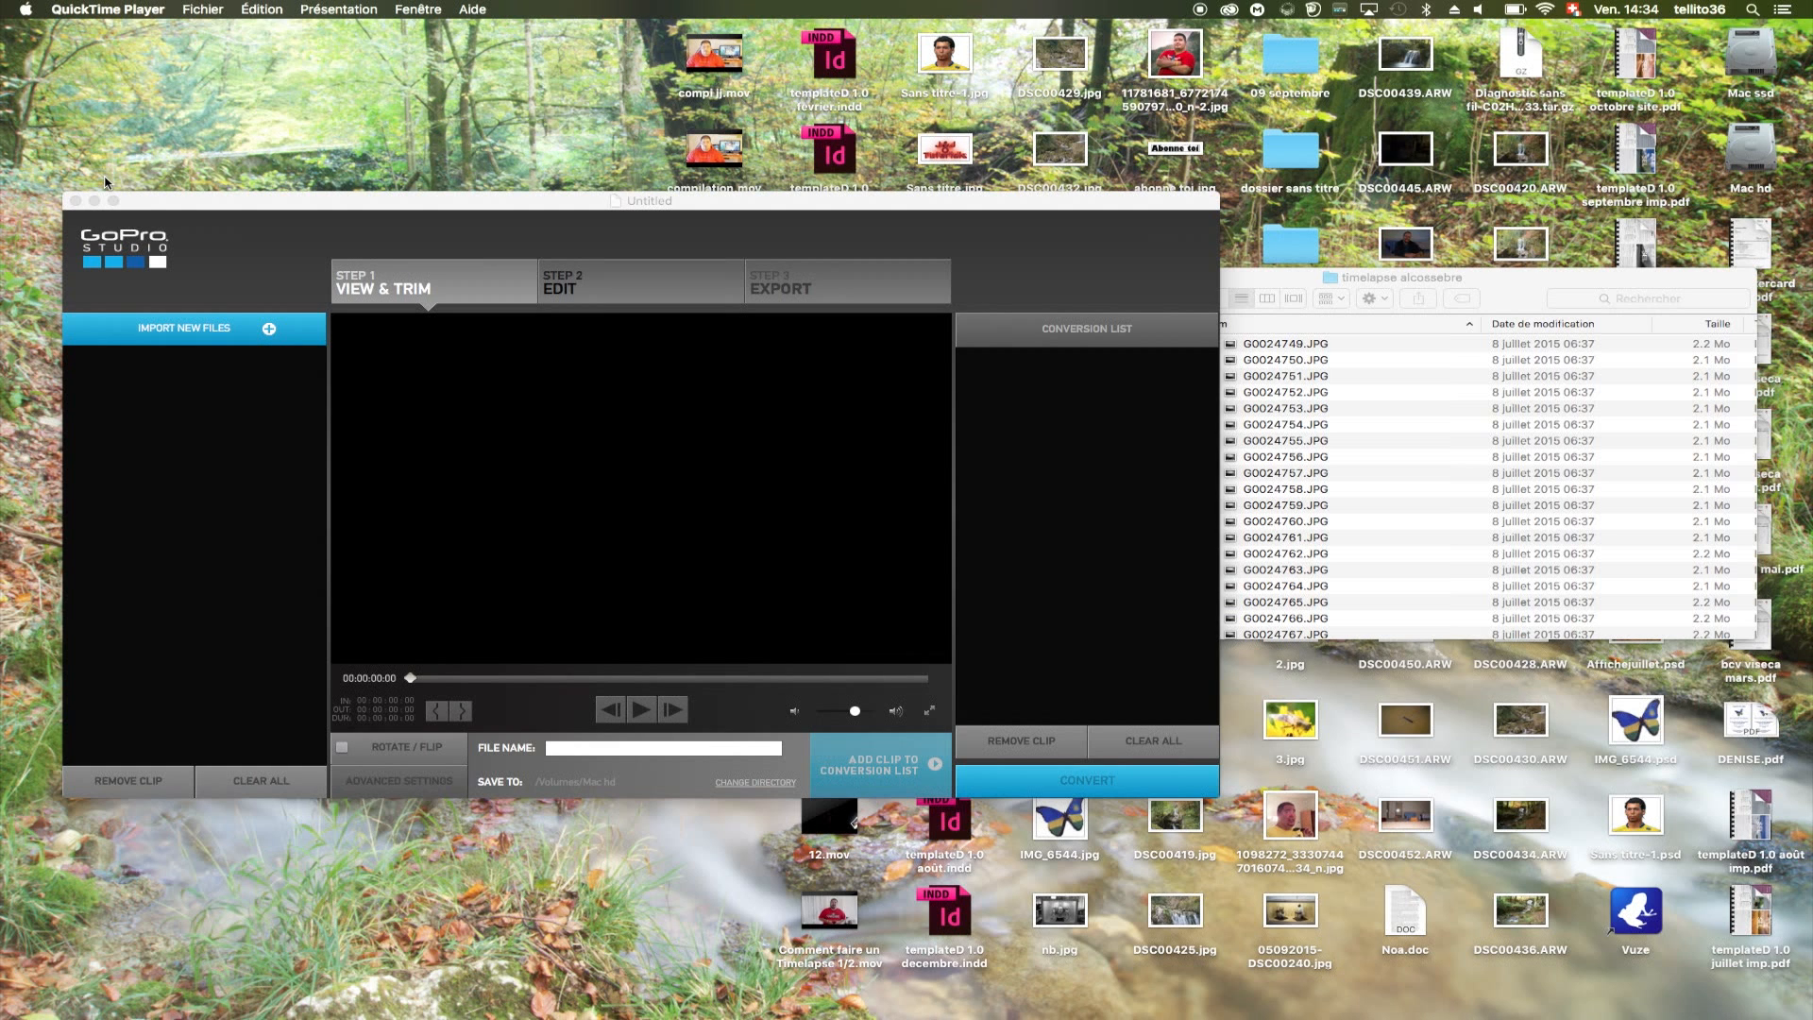
- Examine the numbered JPG photo sequence in the "timelapse alcossebre" folder from beginning to end
left_click(1423, 281)
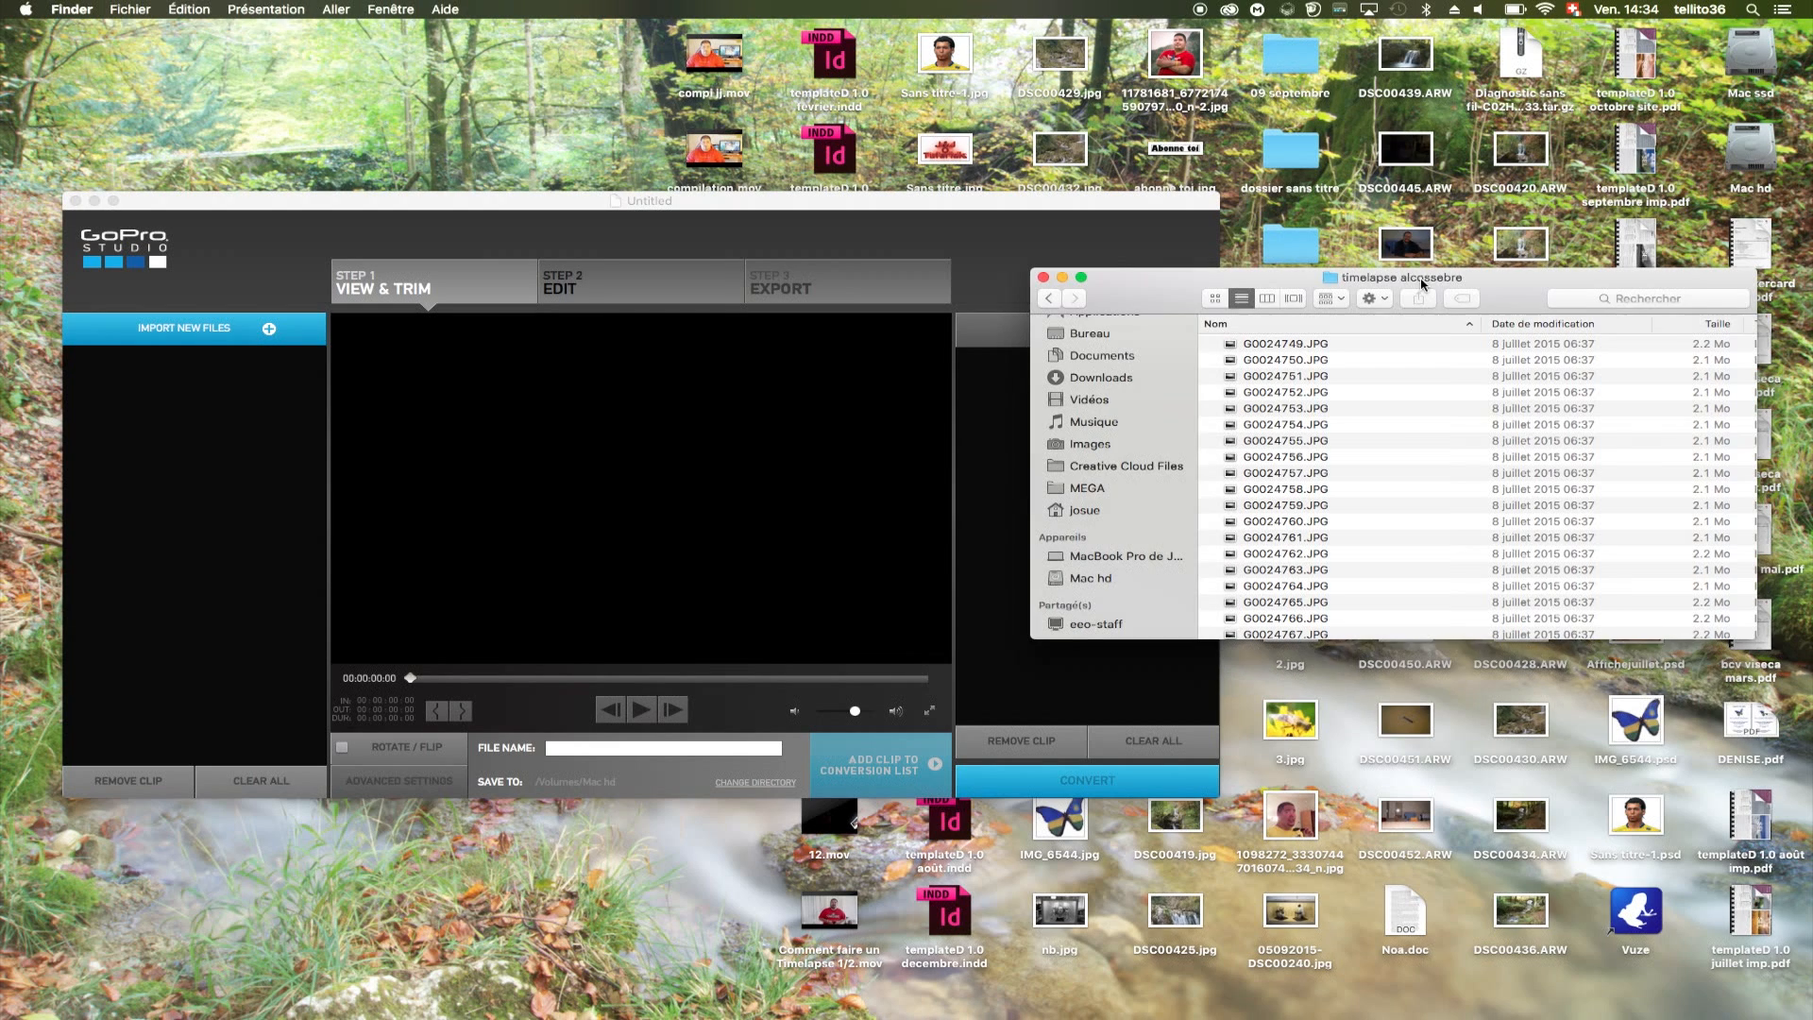
scroll(1367, 487, "down", 5)
scroll(1364, 487, "down", 20)
scroll(1365, 487, "down", 20)
scroll(1365, 488, "down", 20)
scroll(1365, 487, "down", 20)
scroll(1365, 487, "down", 20)
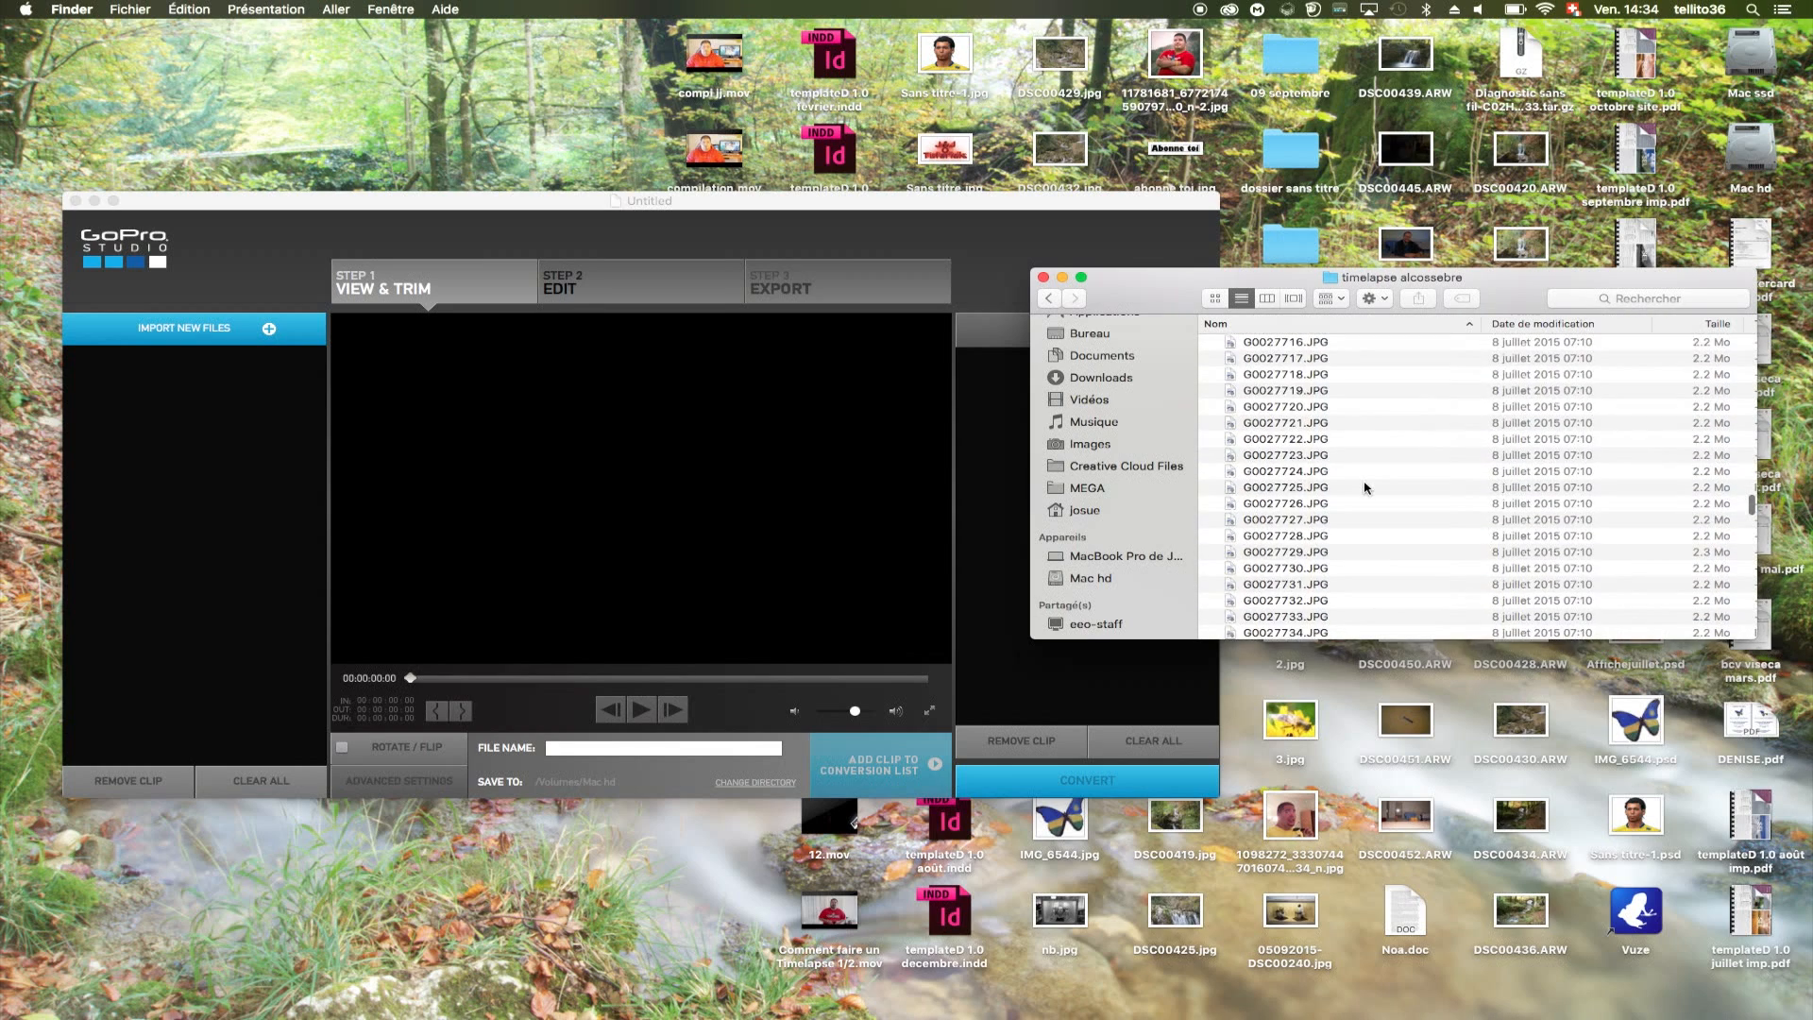
scroll(1365, 488, "up", 20)
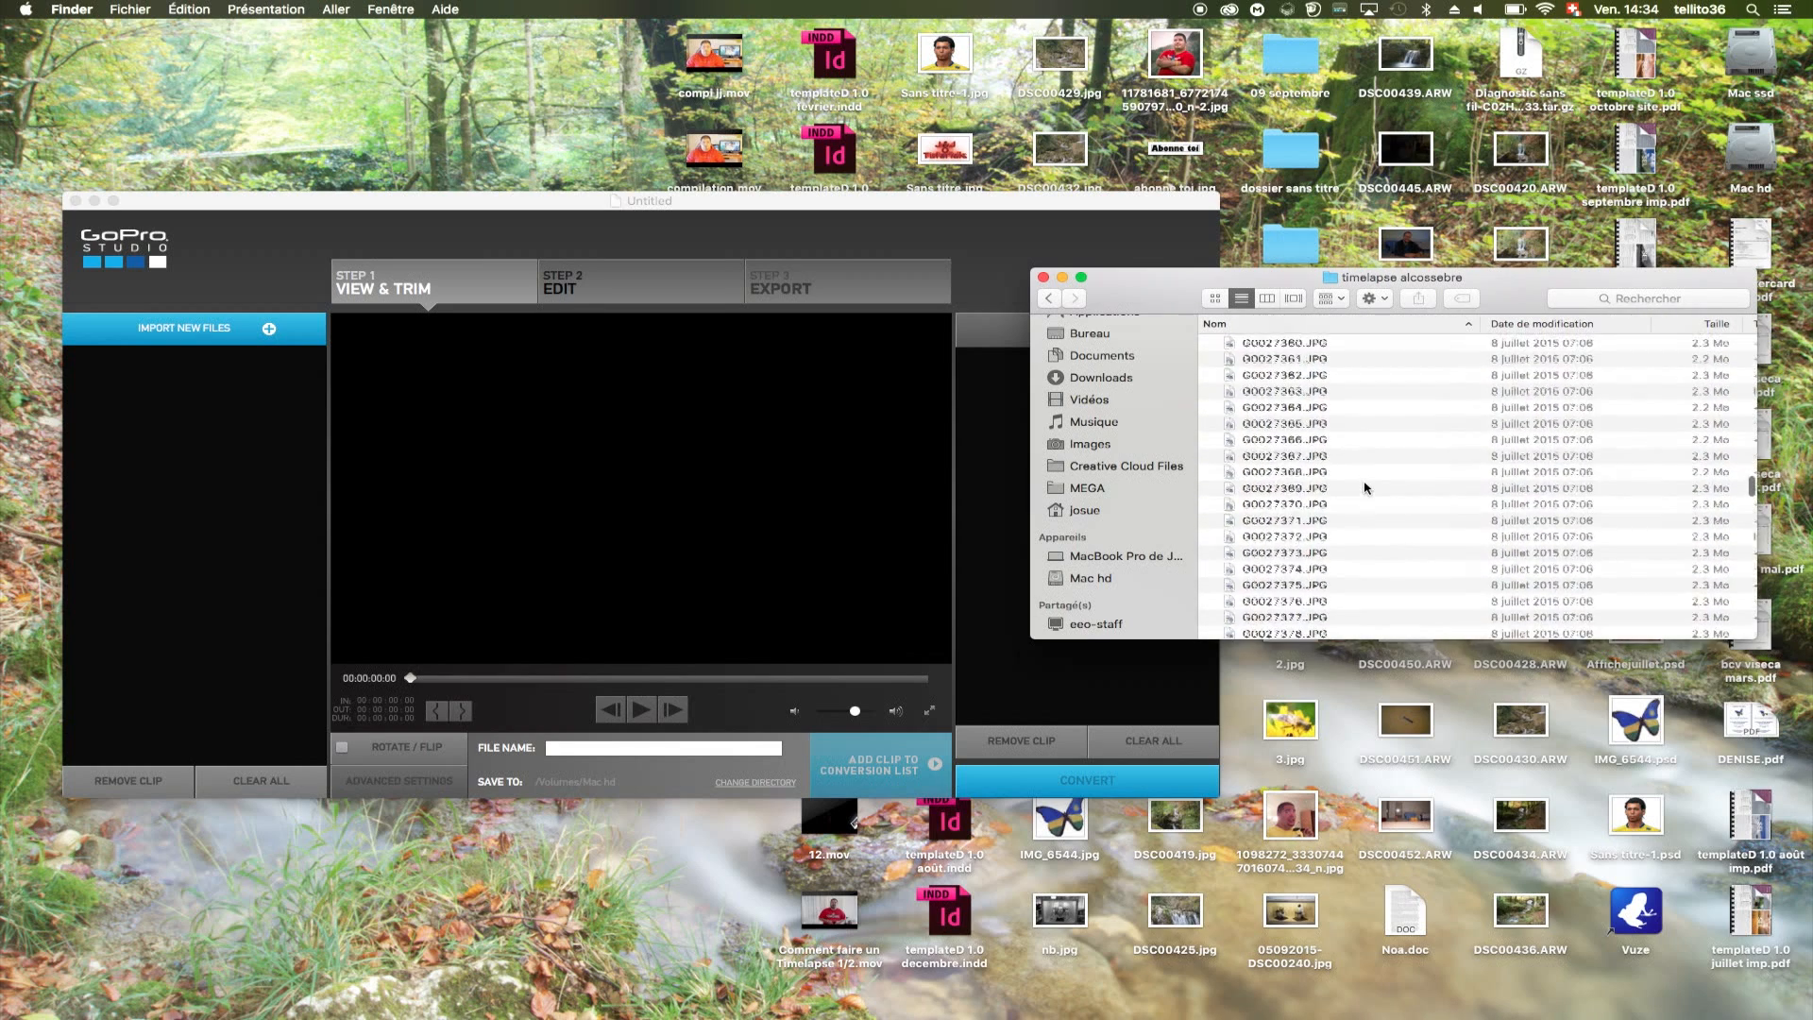
scroll(1414, 537, "up", 20)
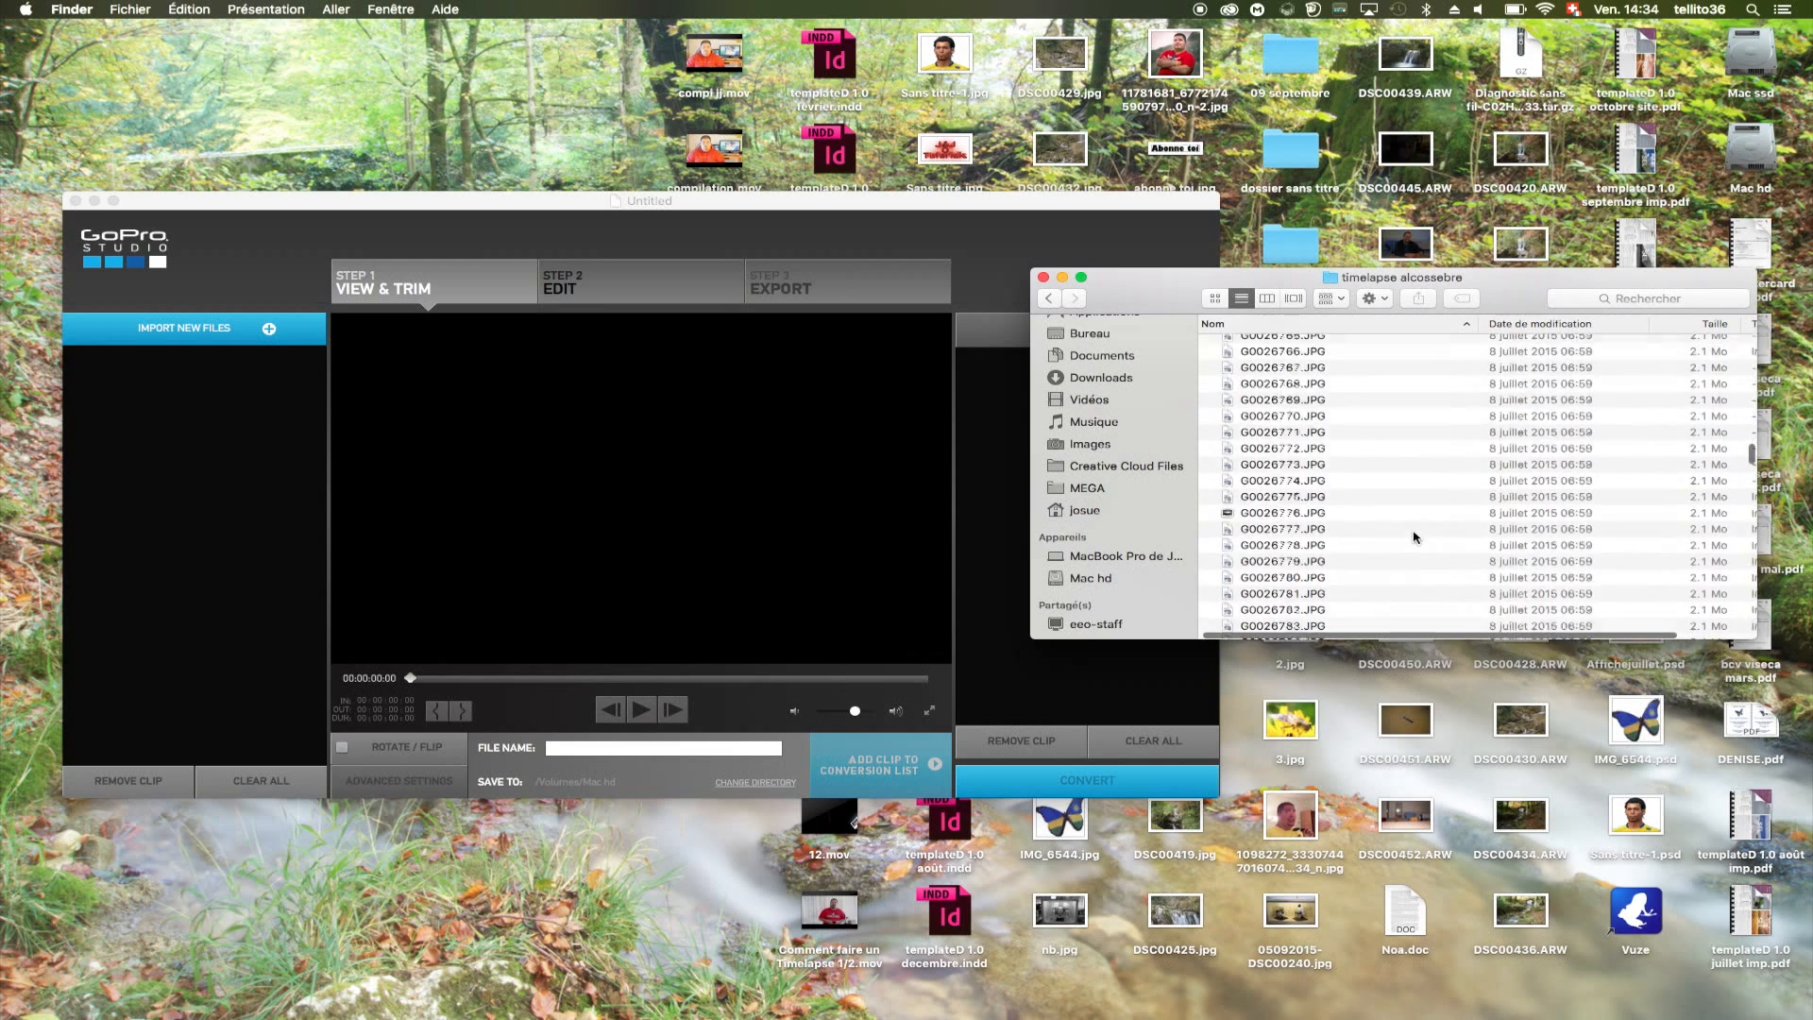
scroll(1414, 537, "up", 20)
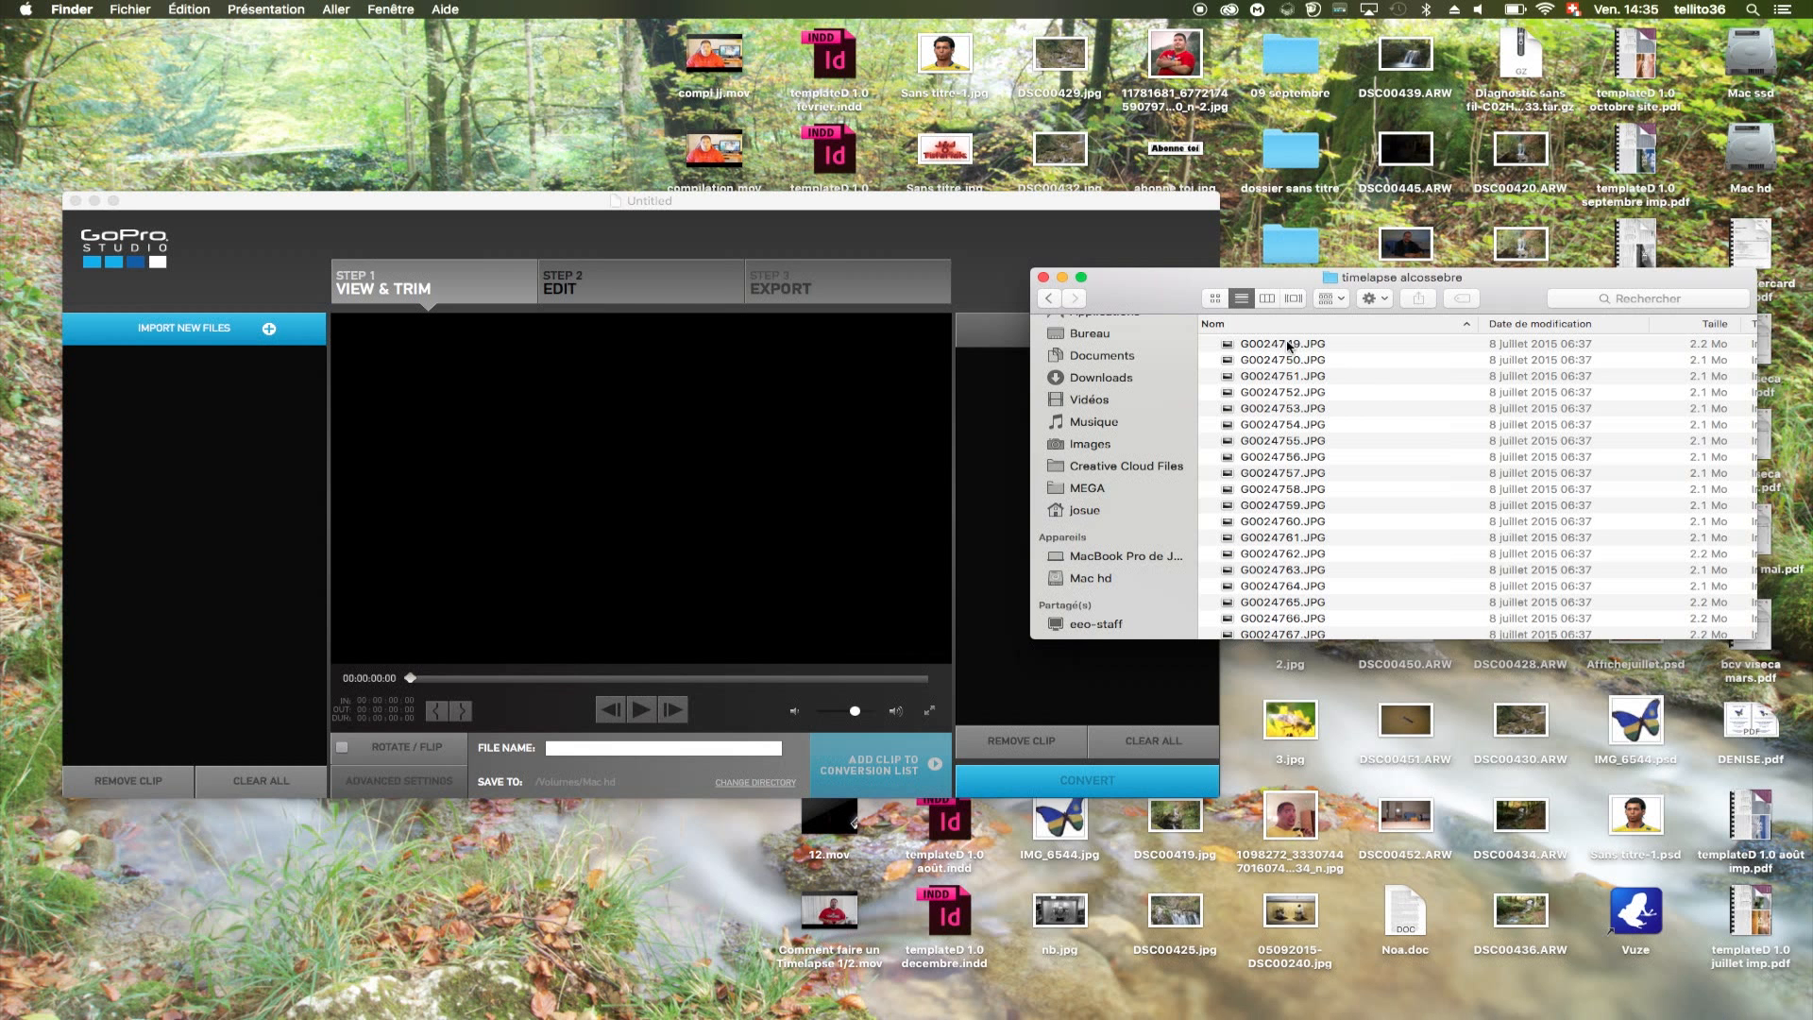
- Import all the JPG photos from the "timelapse alcossebre" folder into GoPro Studio as a sequence and load the resulting clip in the viewer
left_click(1279, 347)
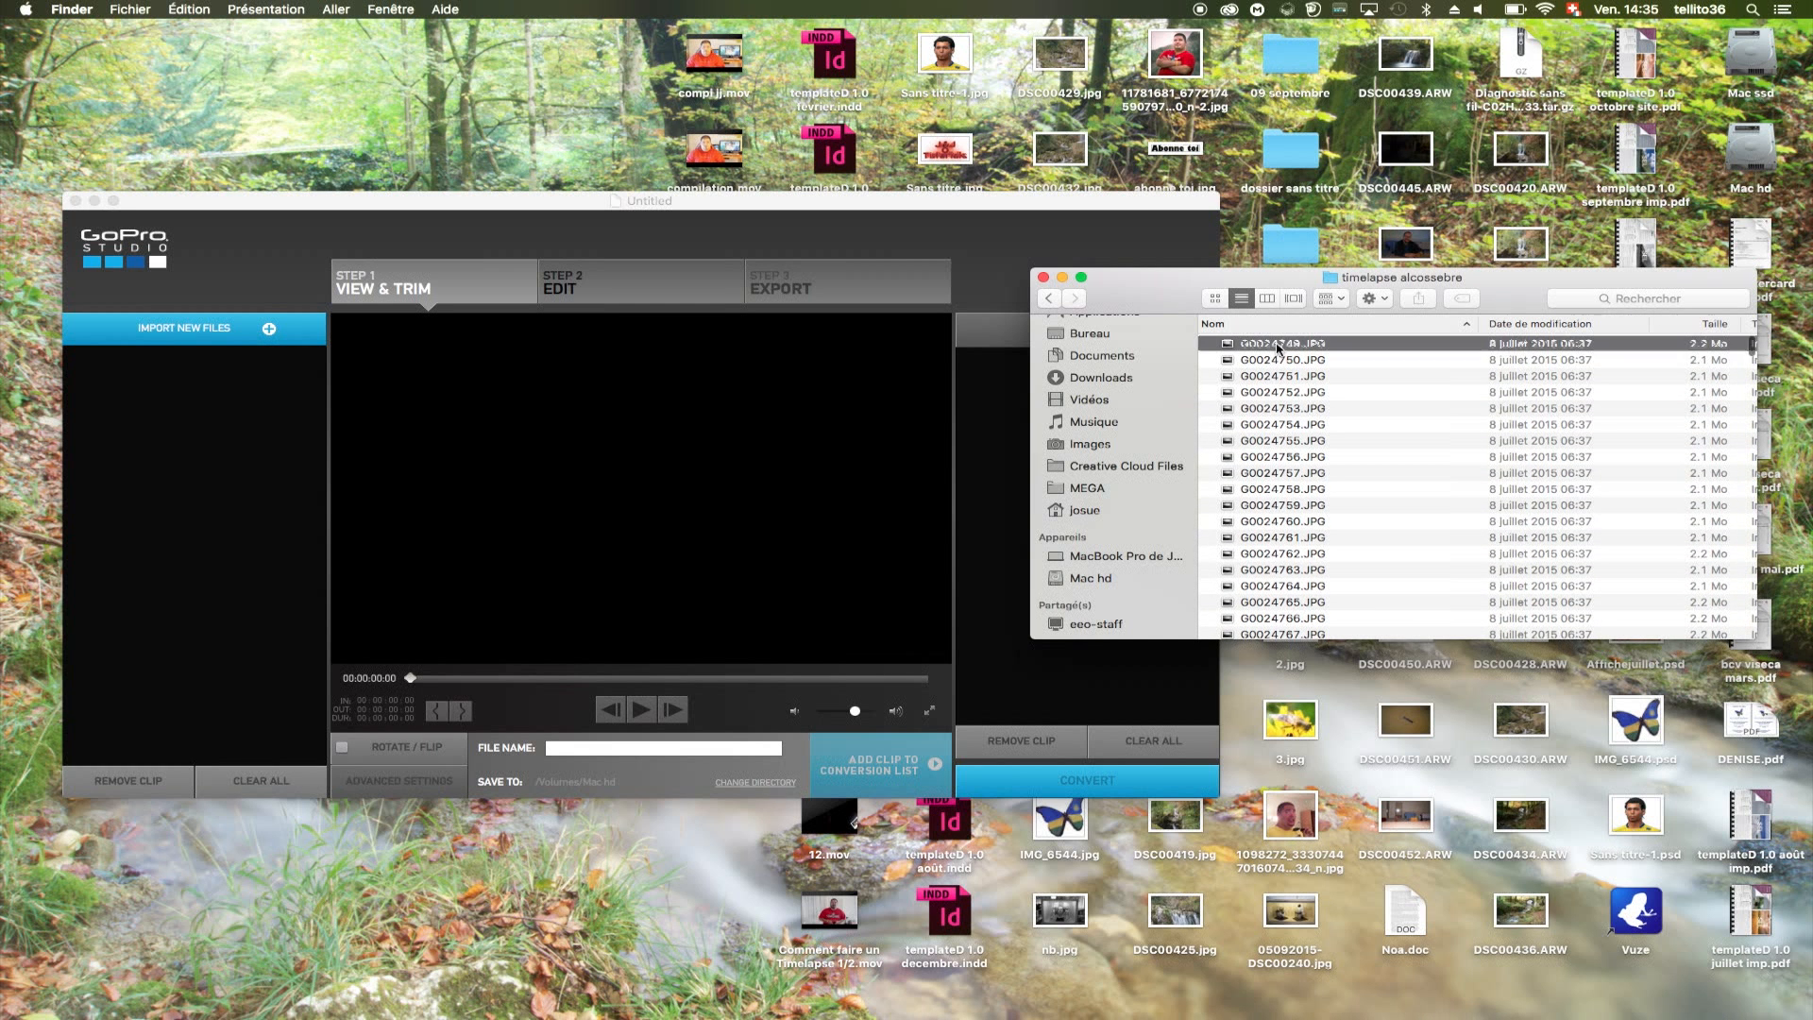
key("super+a")
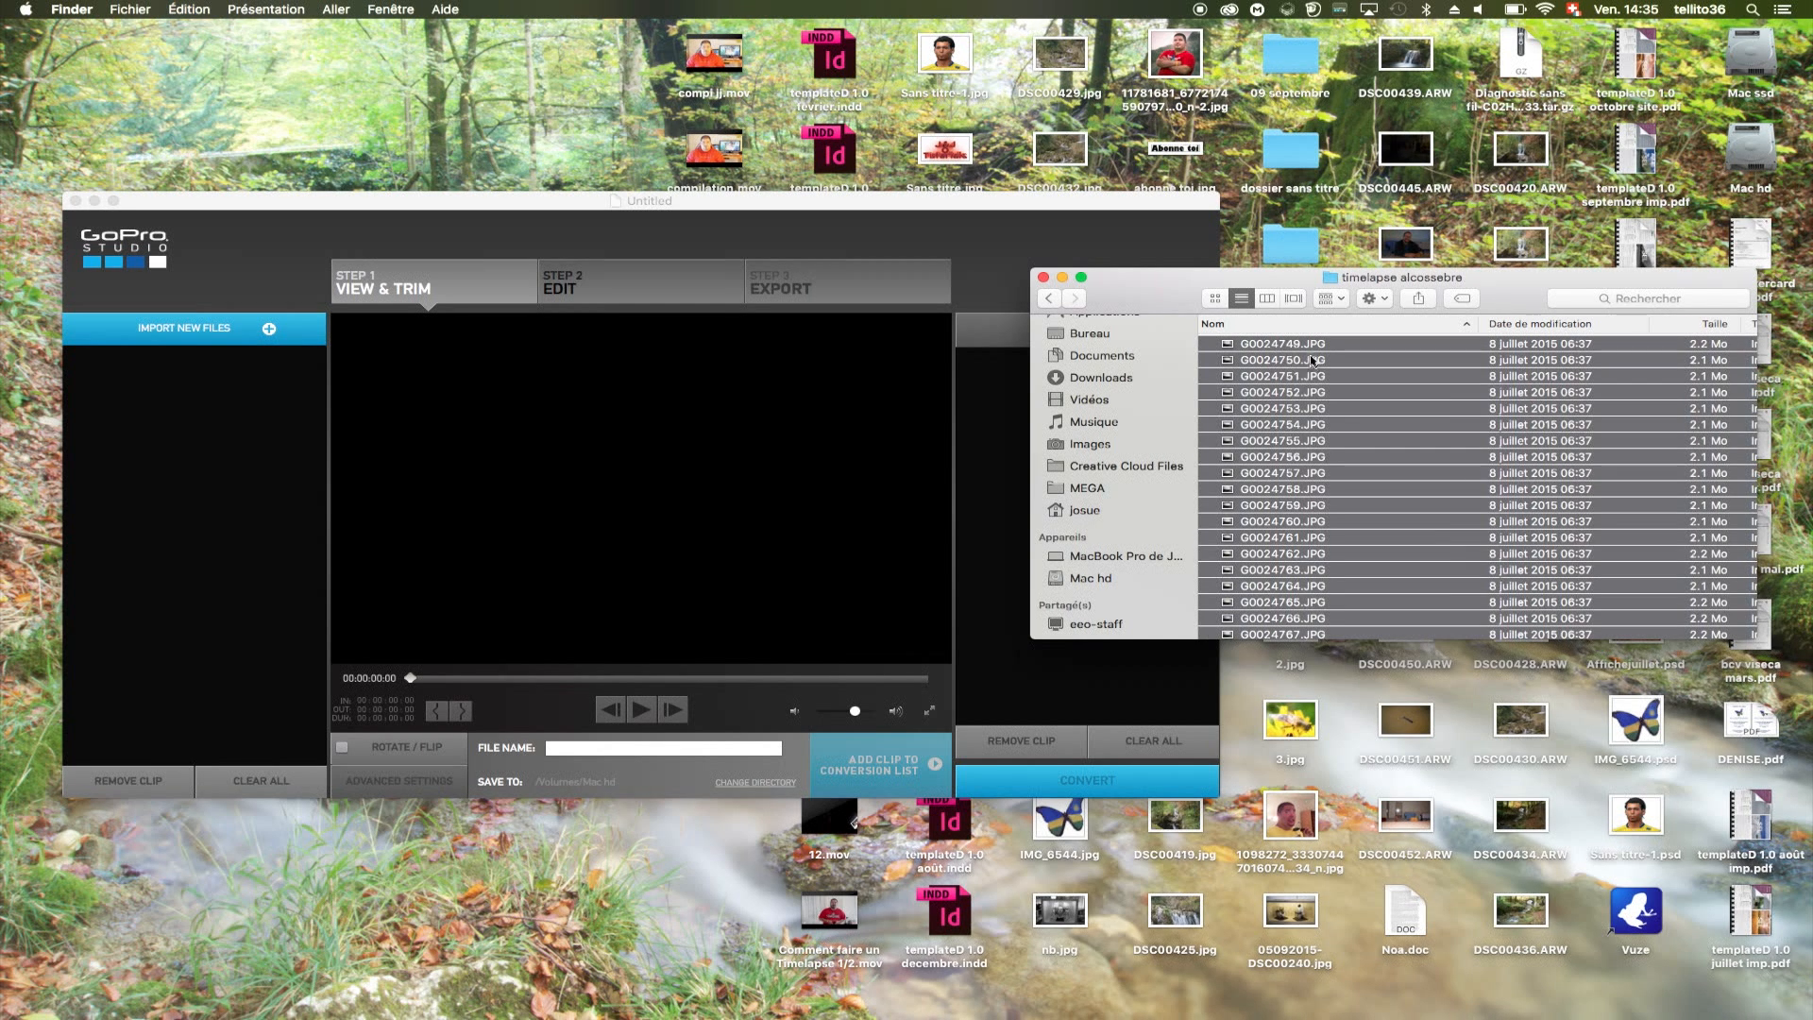
left_click_drag(333, 476, 223, 395)
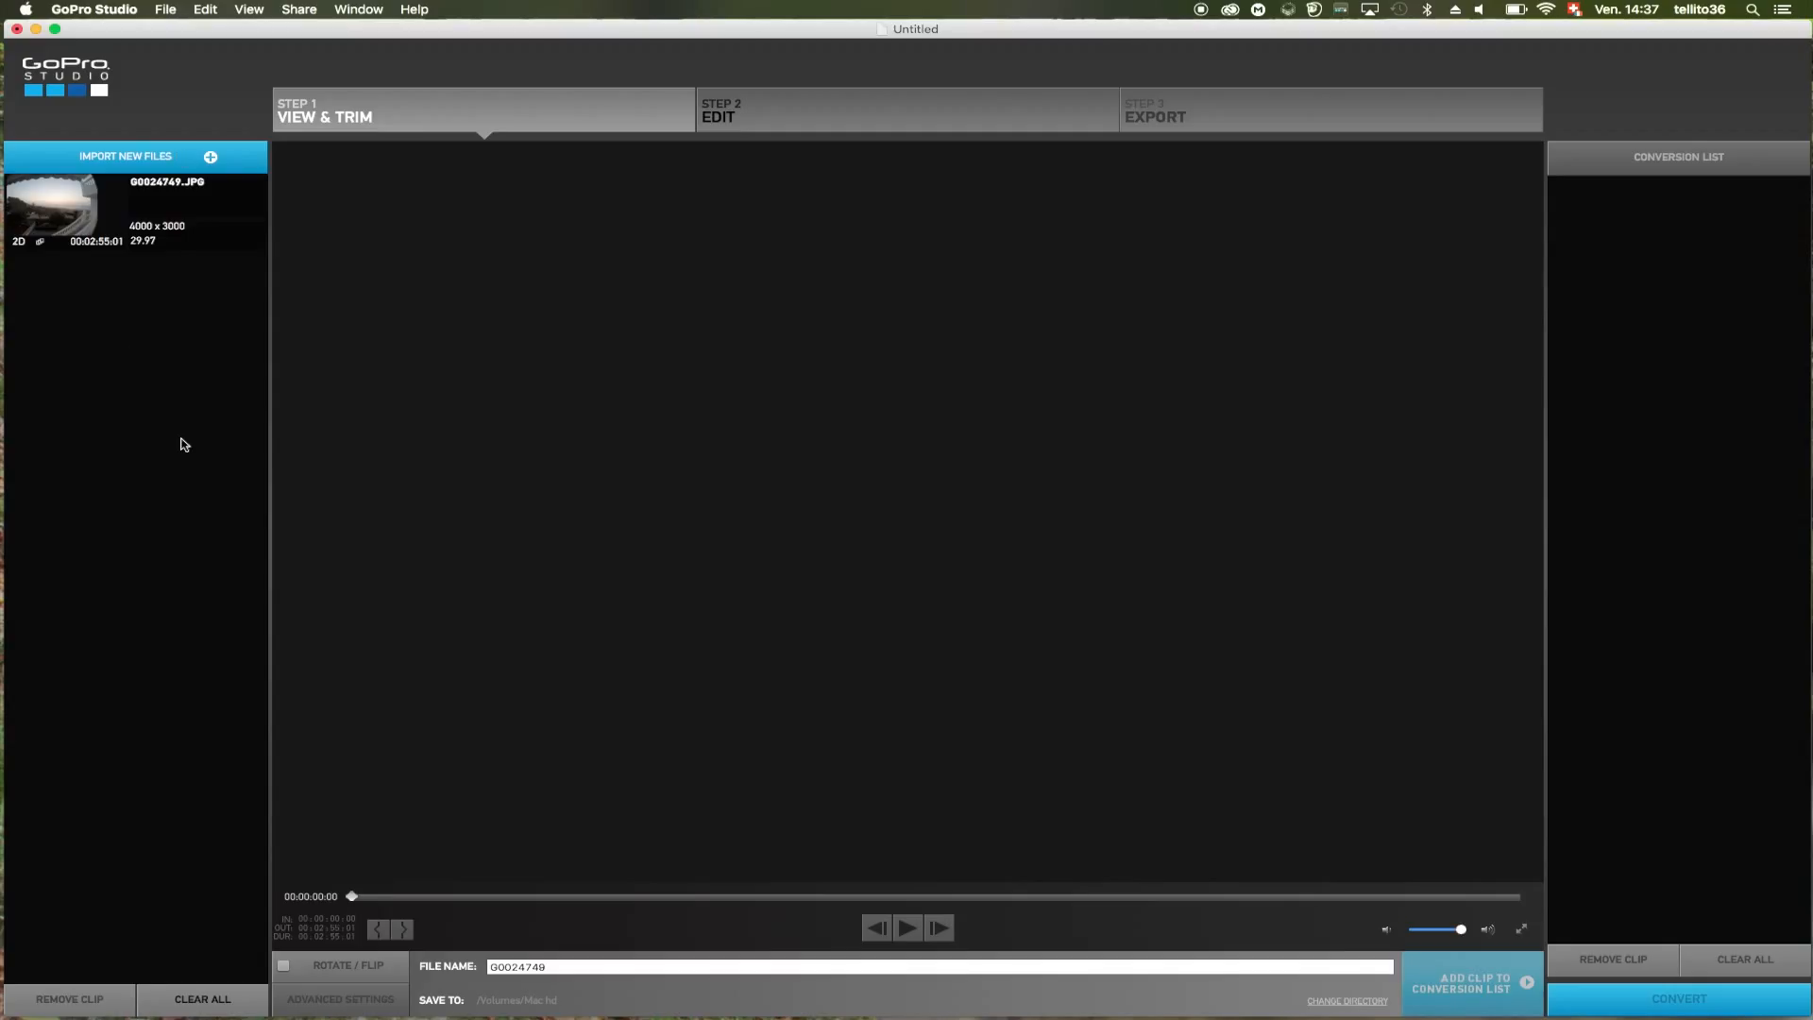
left_click(46, 217)
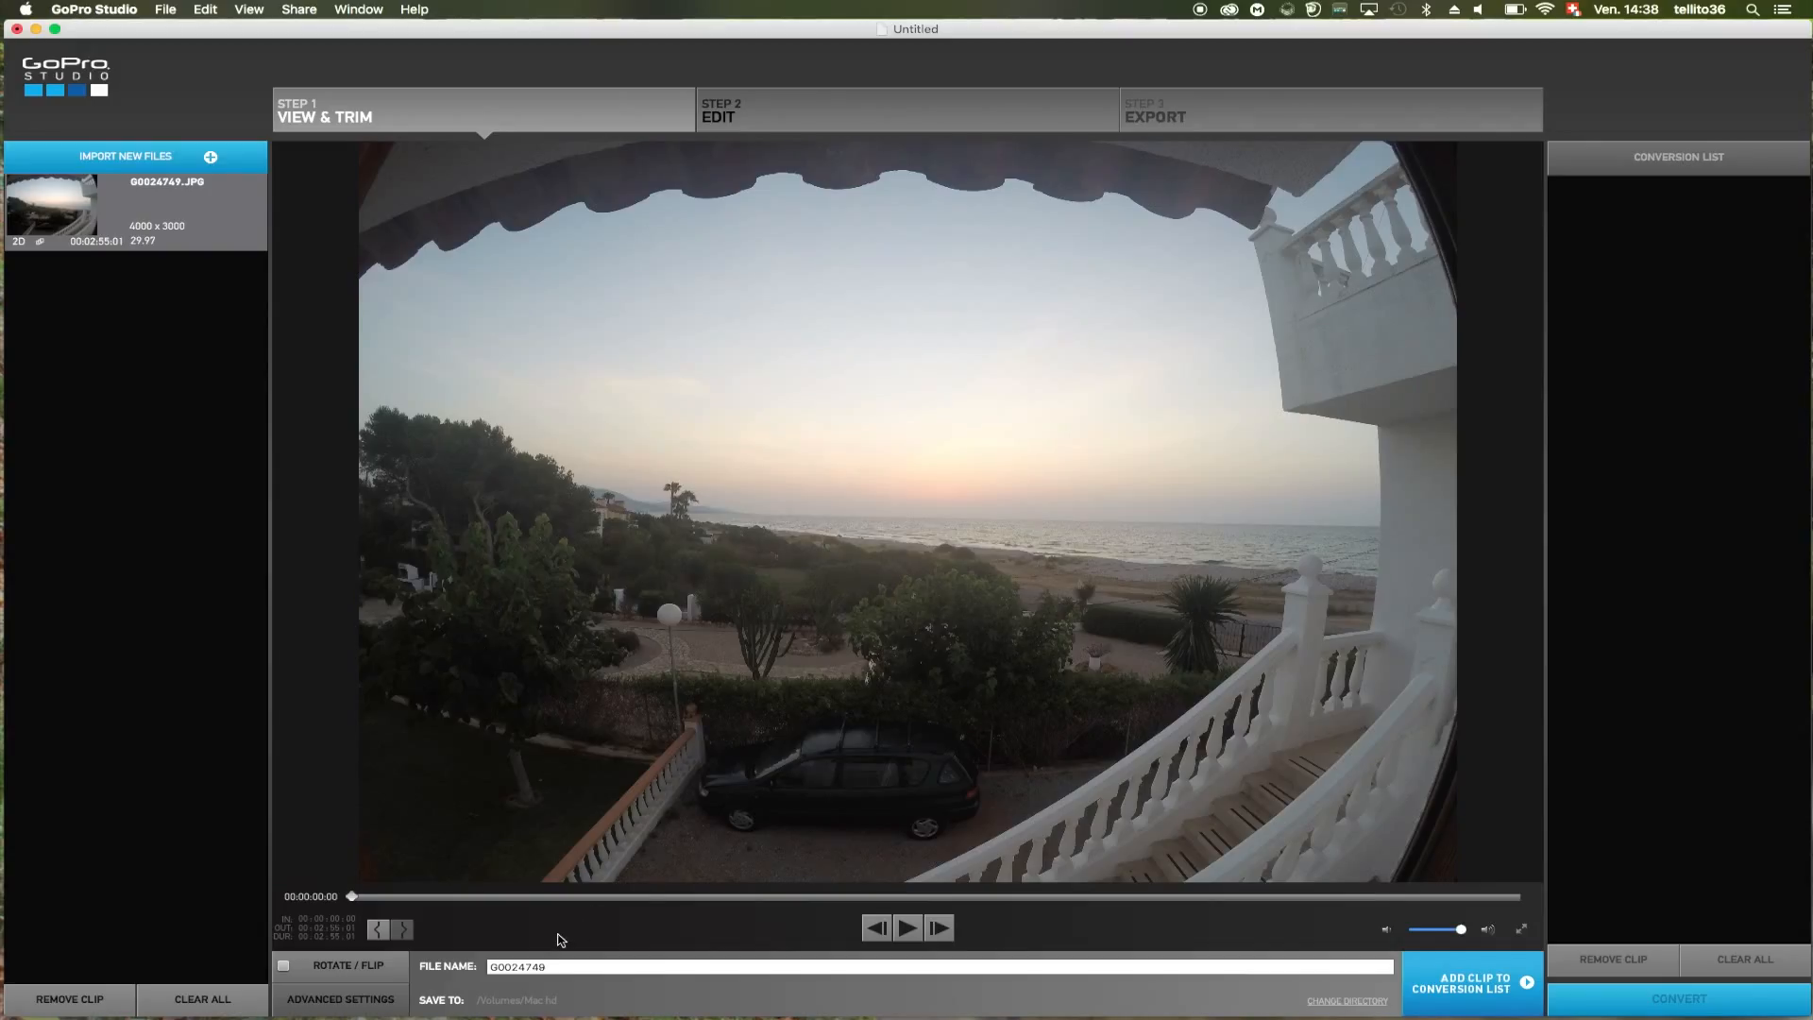
- Rename the clip's output file as timelapse
left_click(605, 967)
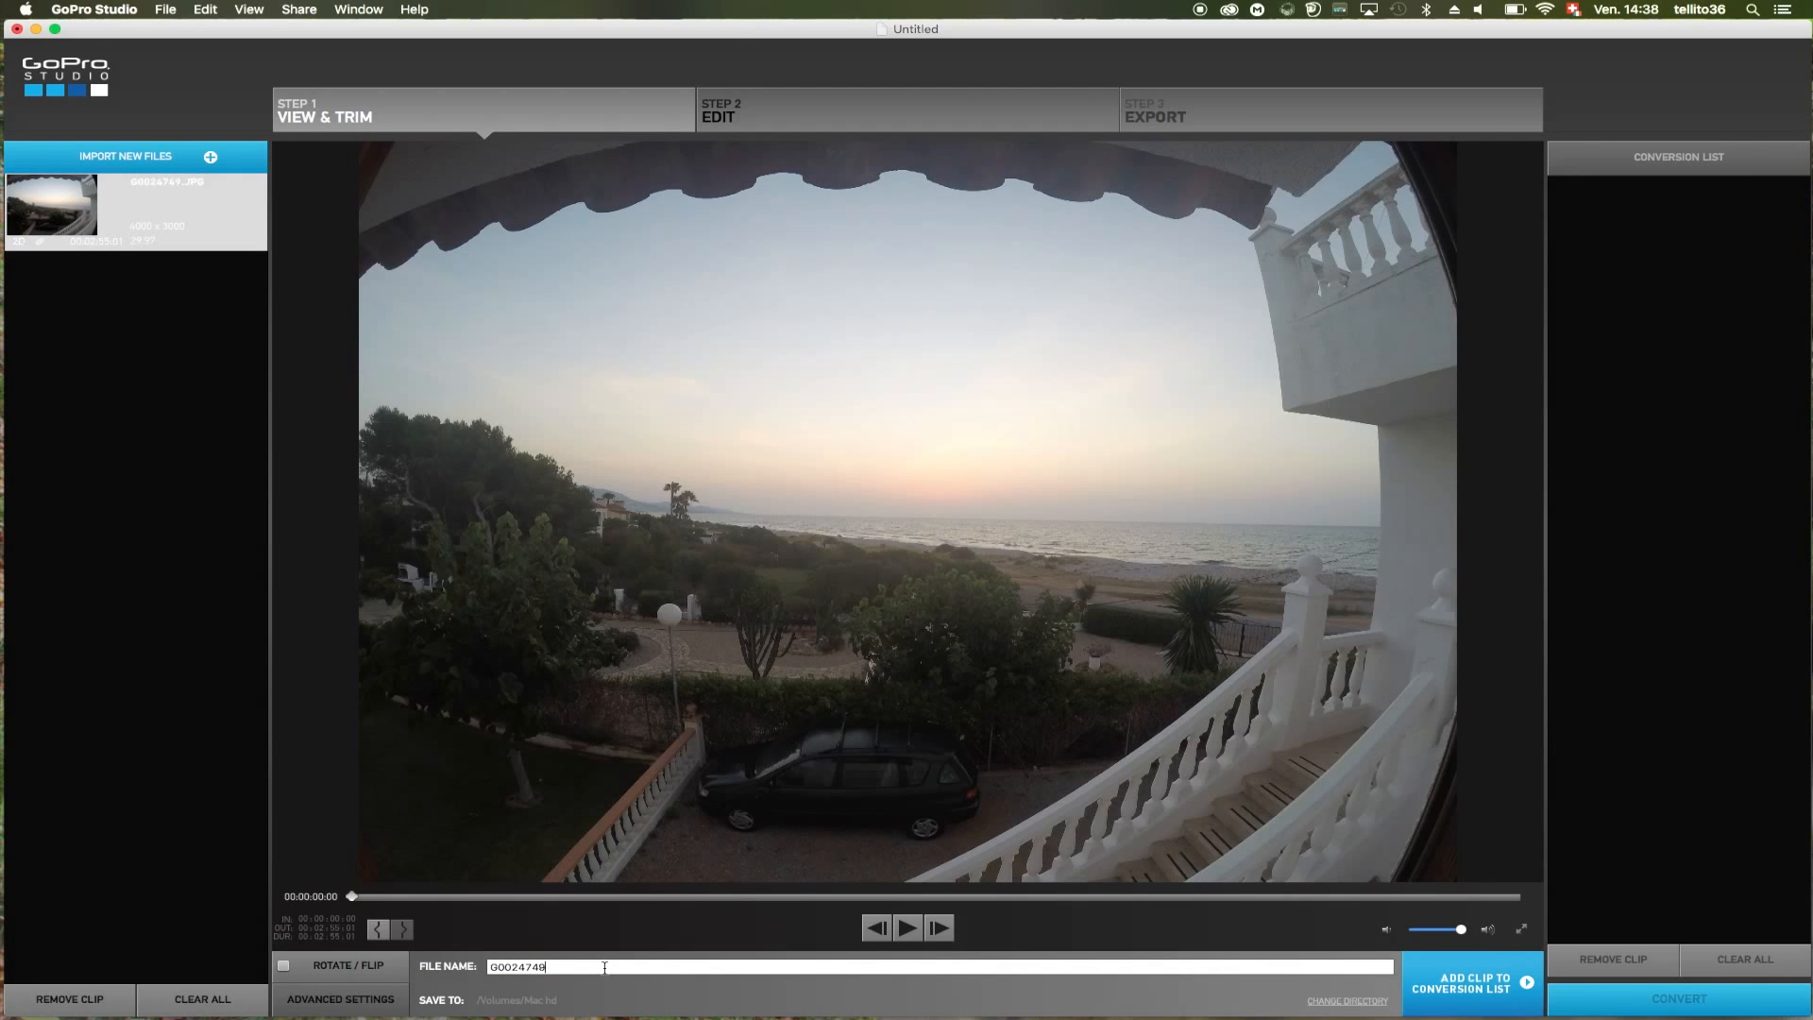
key("BackSpace")
key("BackSpace")
key("BackSpace")
key("BackSpace")
key("BackSpace")
key("BackSpace")
key("BackSpace")
type("timelapse")
- Review the frame rate choices in the clip's advanced settings and accept the source image size and source frame rate at high quality
left_click(358, 1002)
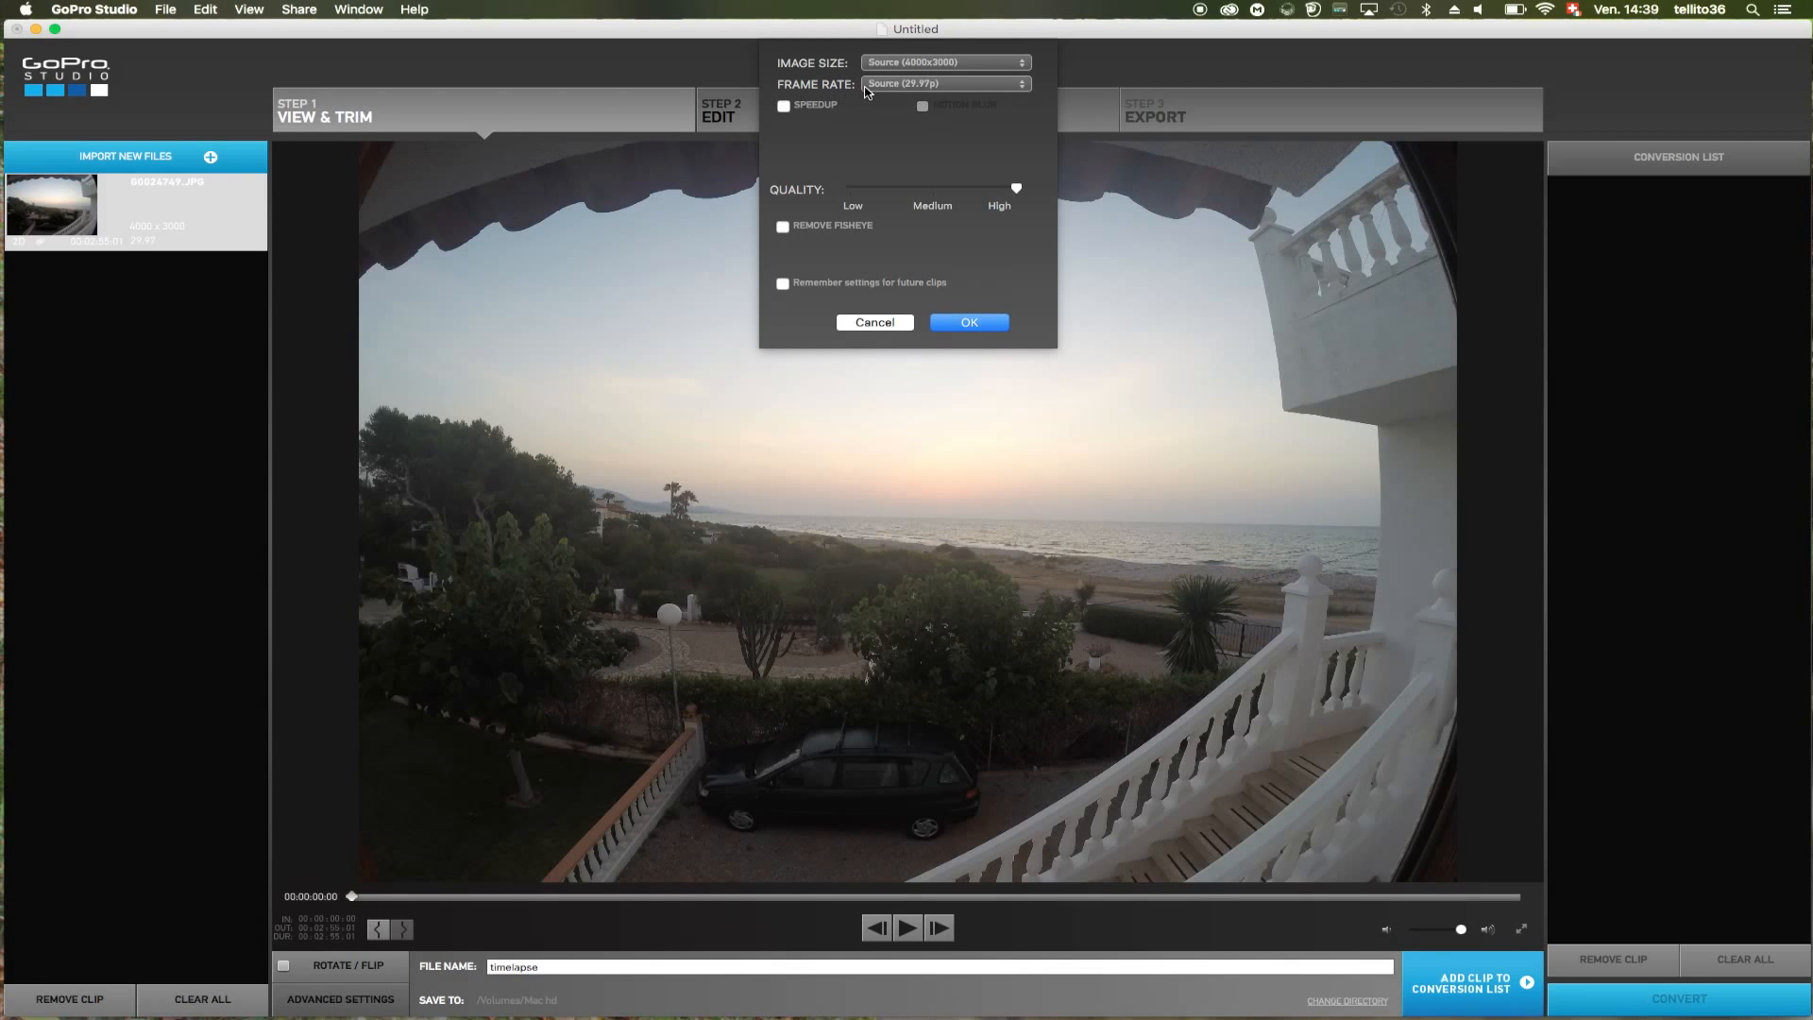
left_click(968, 88)
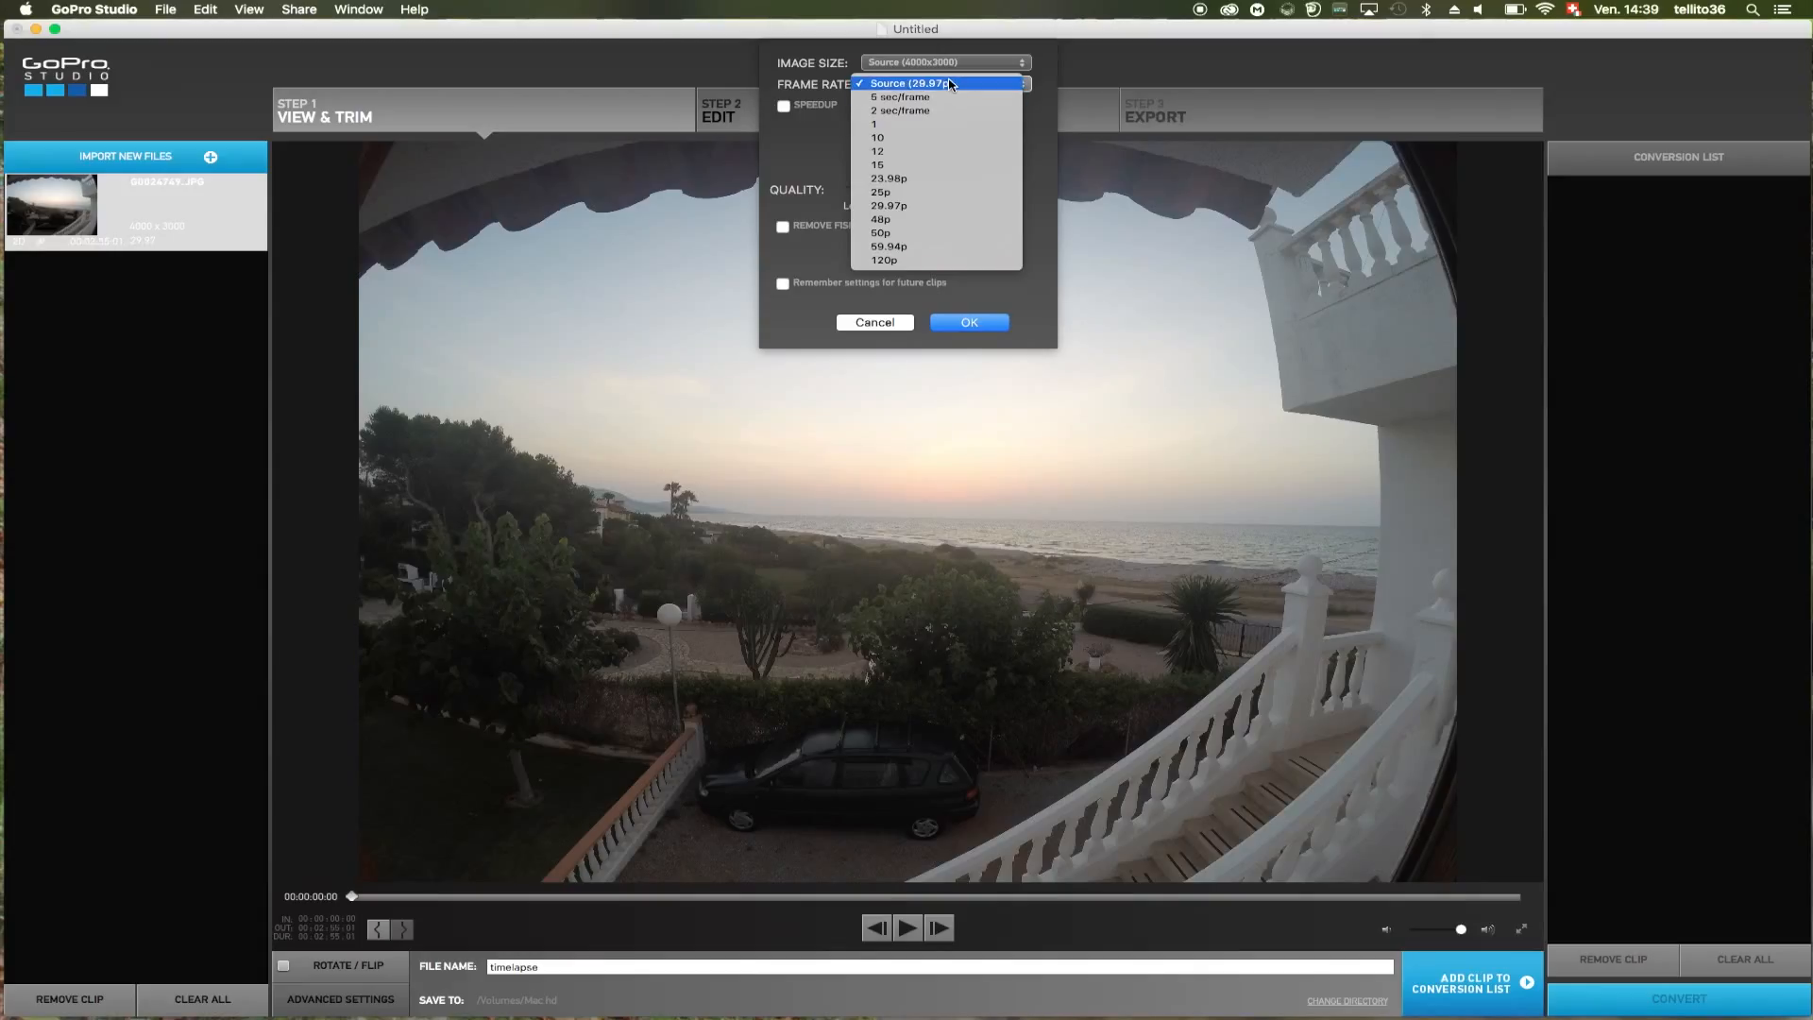
left_click(822, 139)
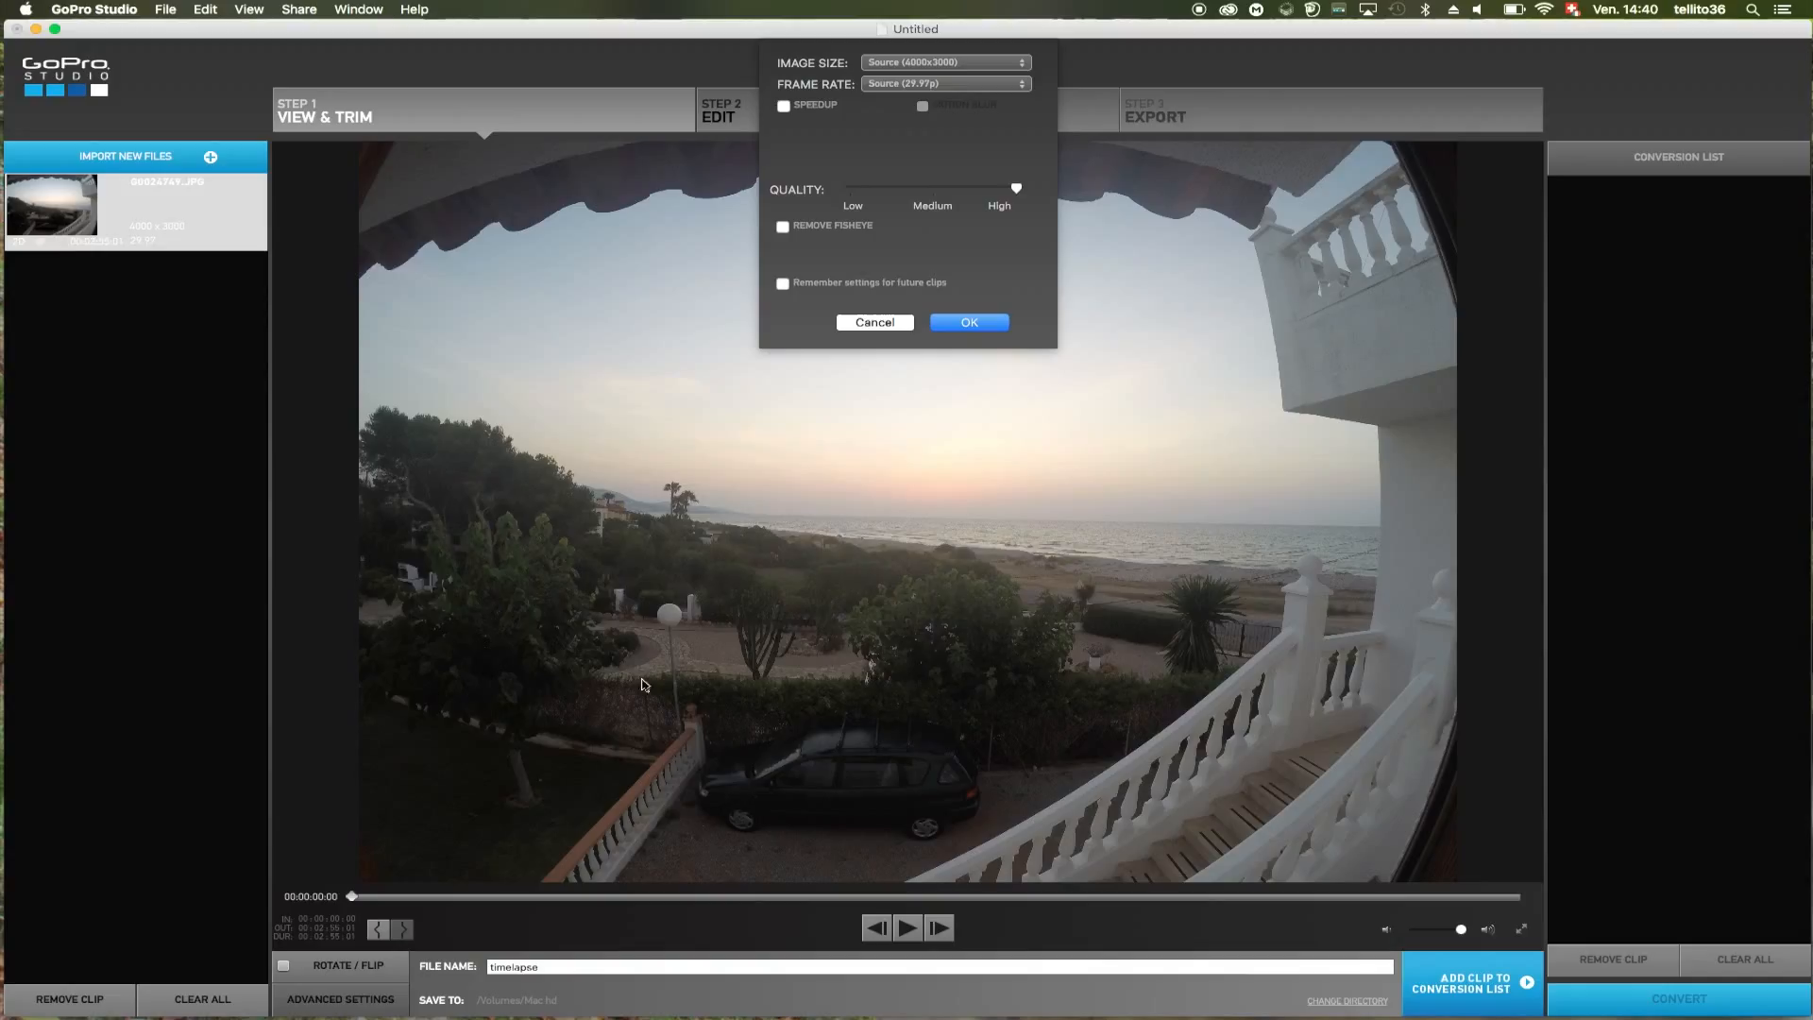
left_click(969, 323)
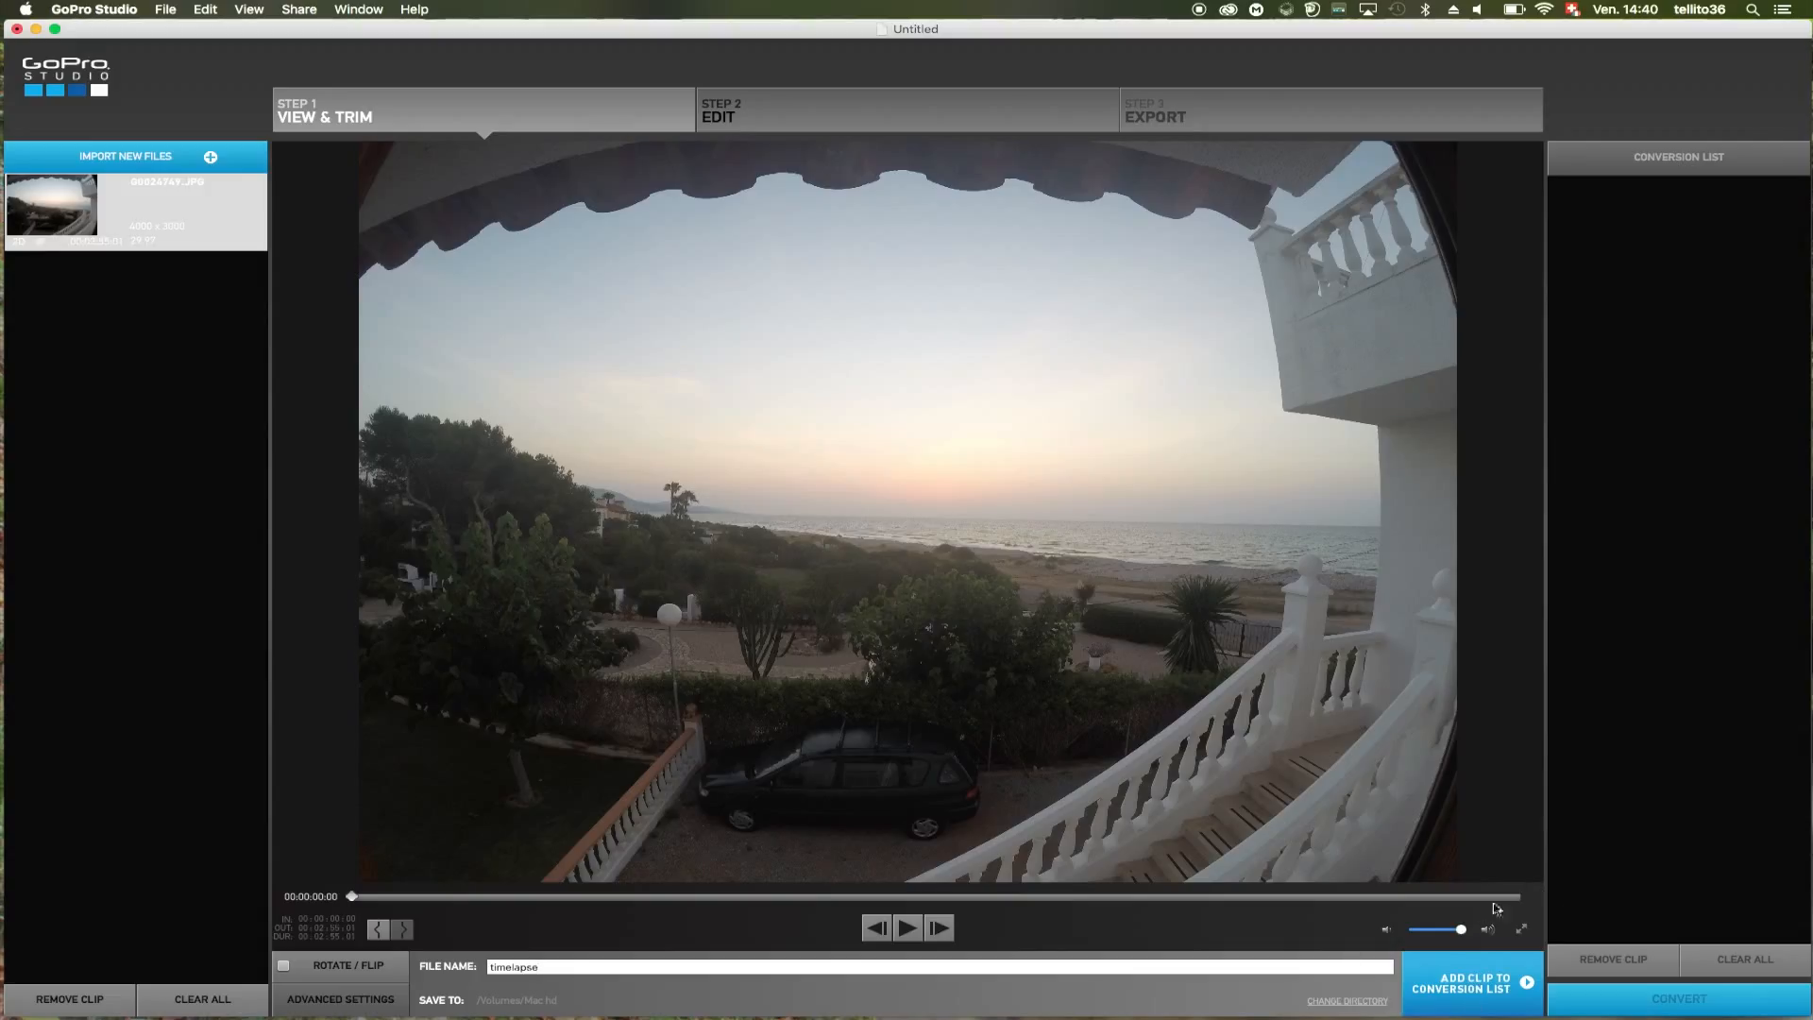
- Add the timelapse clip to the conversion list and convert it
left_click(1465, 990)
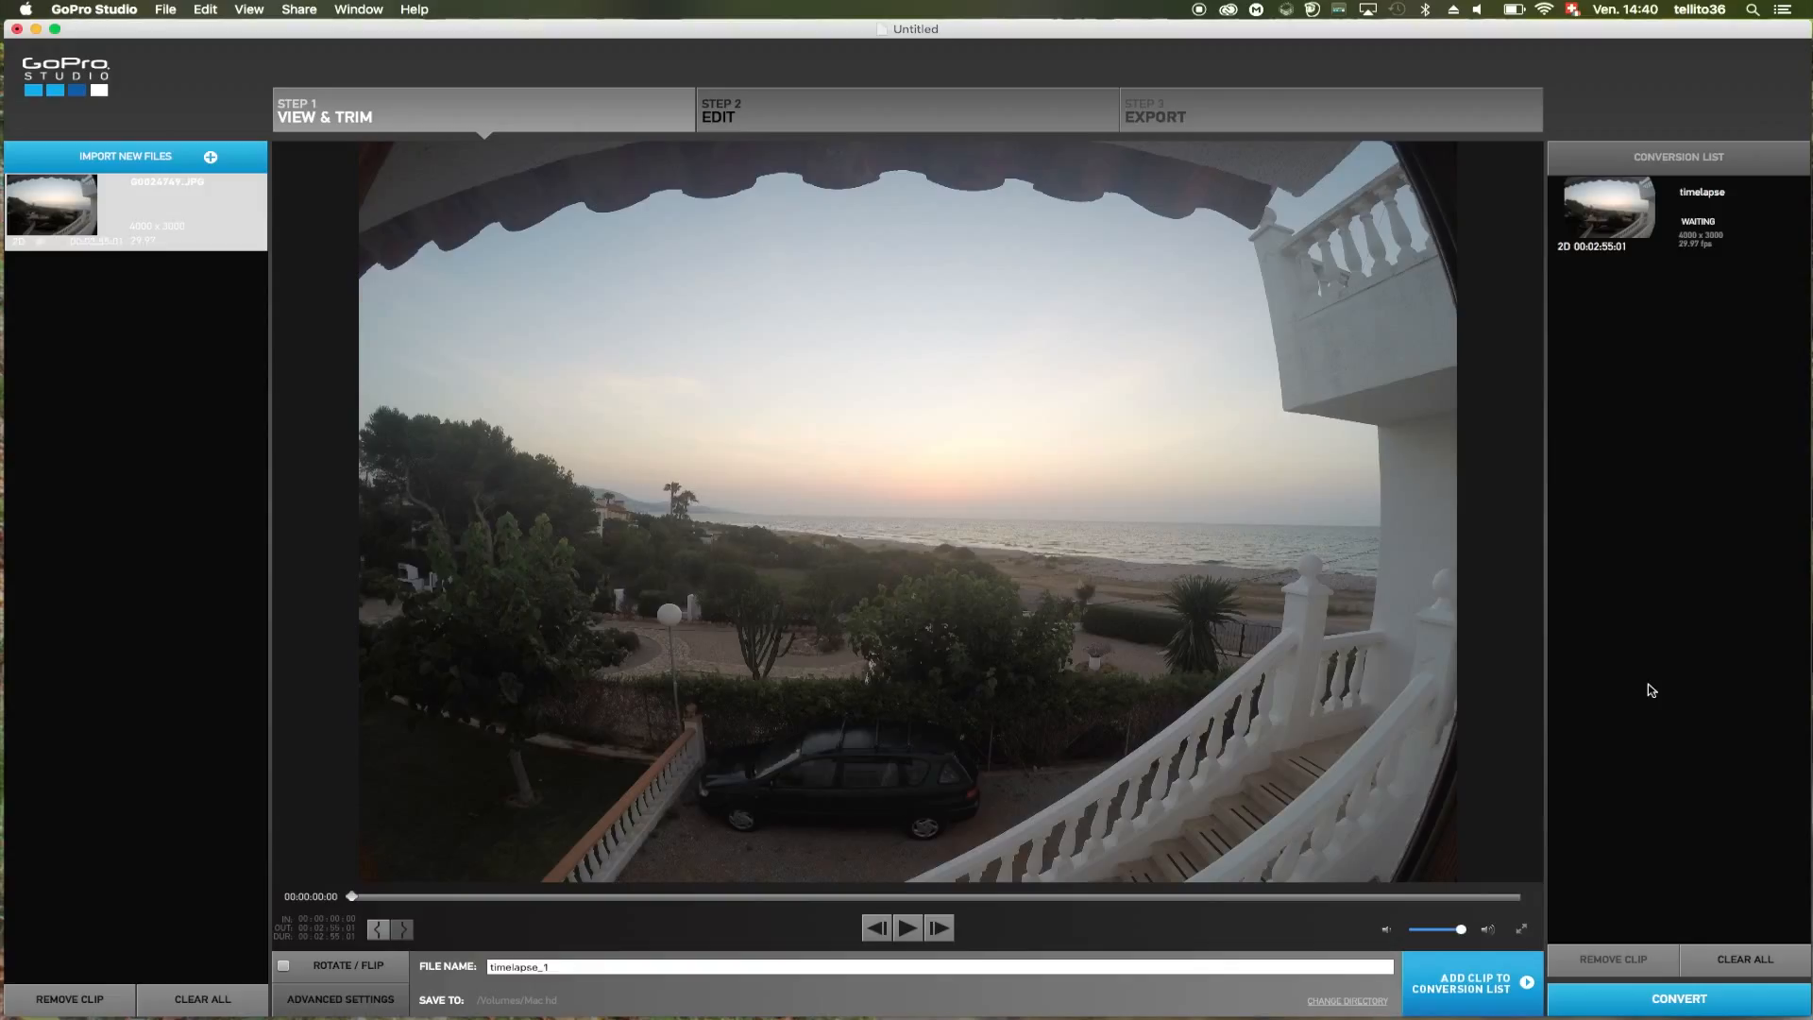
left_click(1686, 1001)
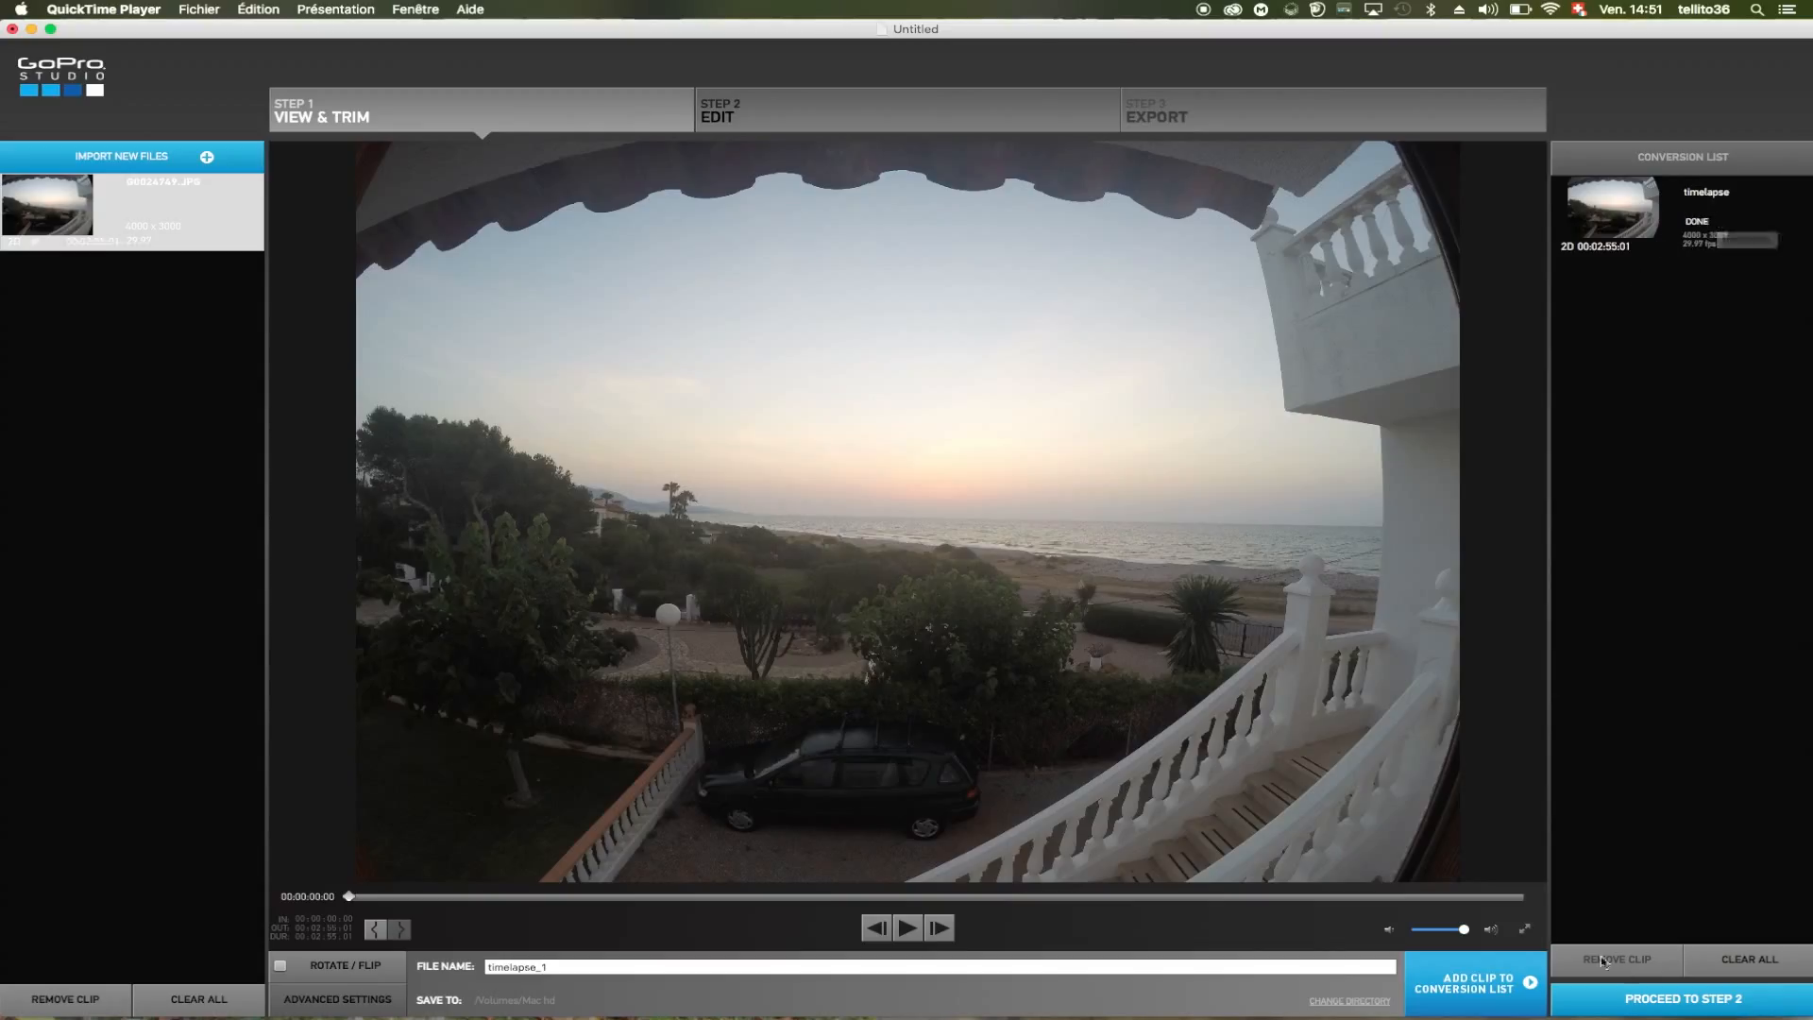
- Proceed to the Edit stage without an edit template and place timelapse.mov at the start of the video track
left_click(1683, 998)
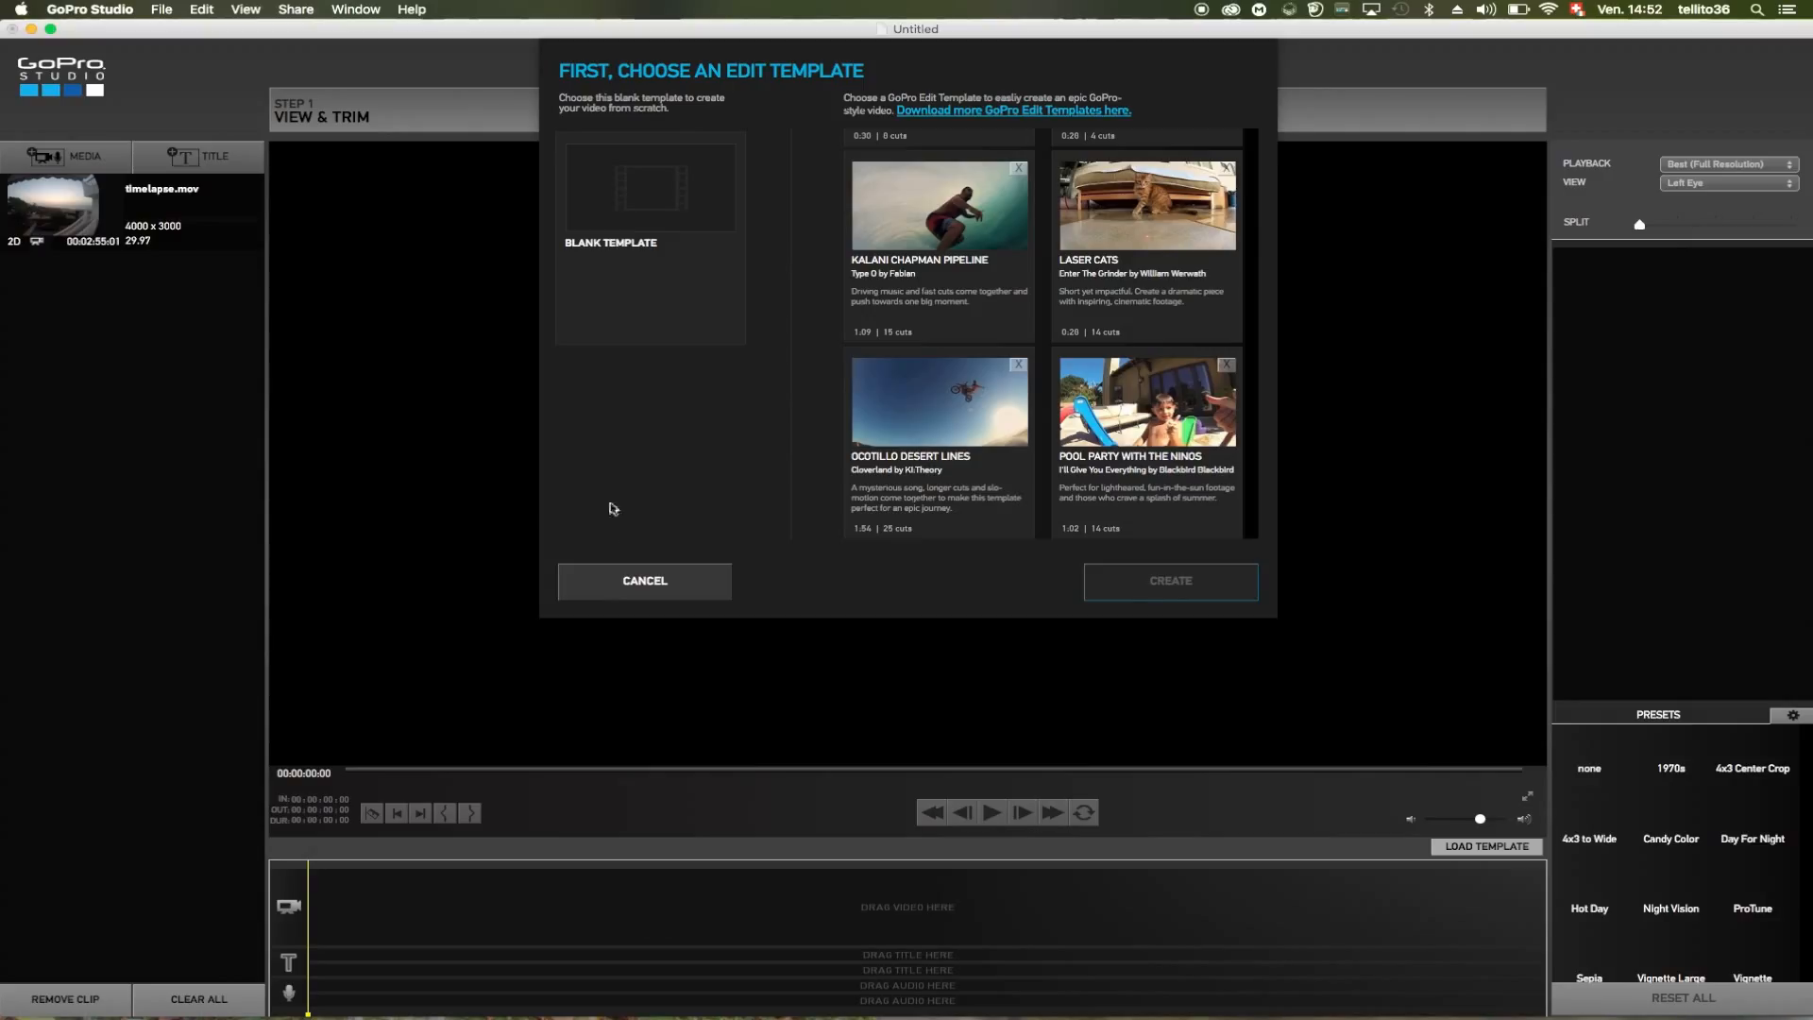
left_click(637, 586)
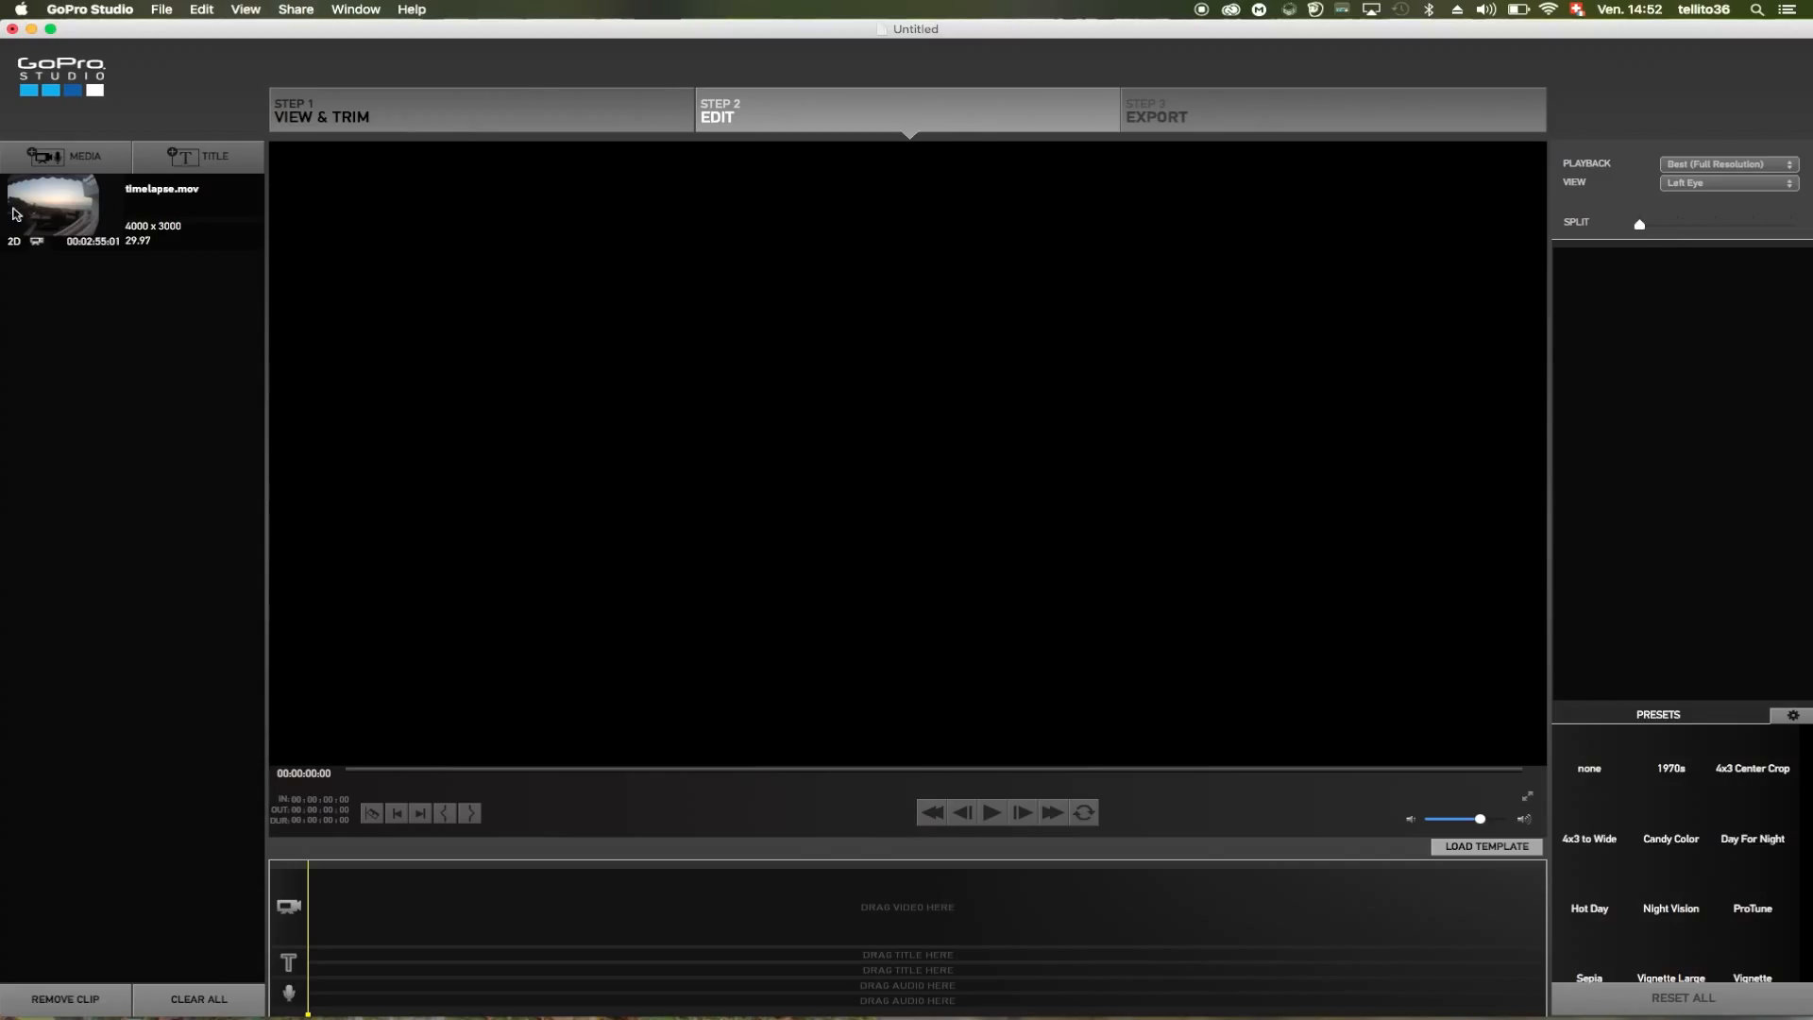
left_click(75, 212)
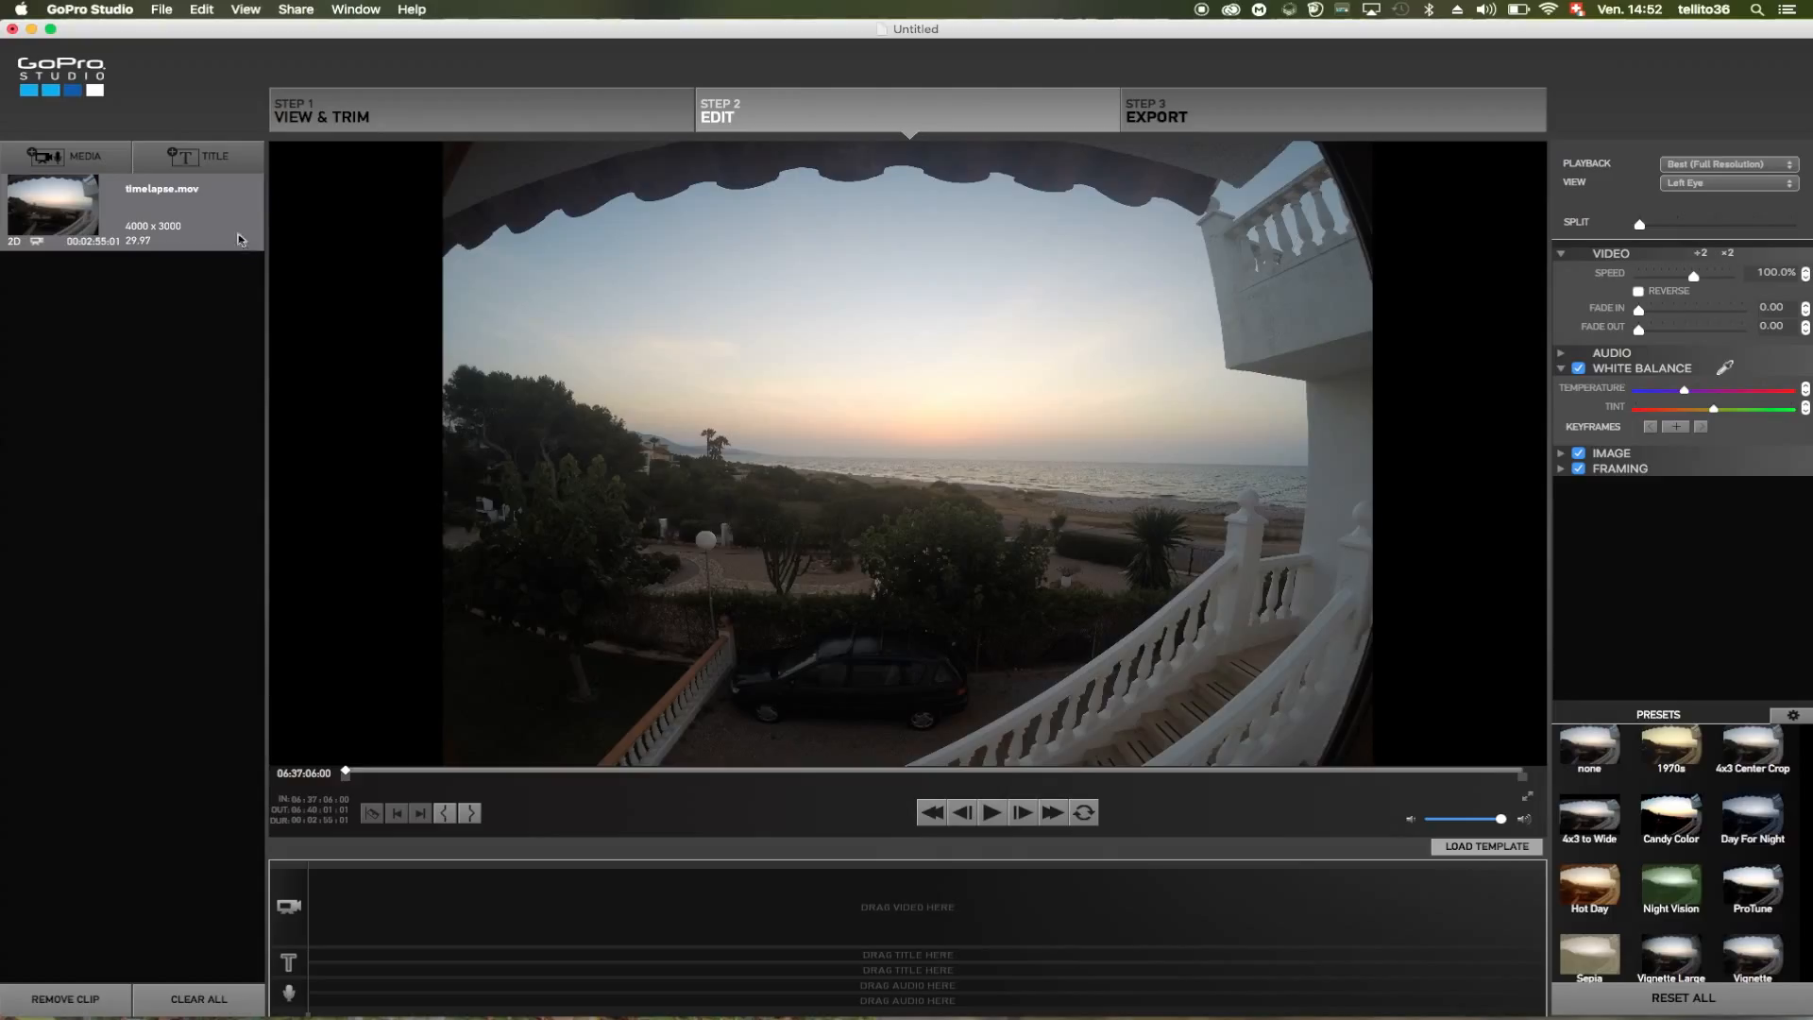
left_click_drag(21, 206, 283, 888)
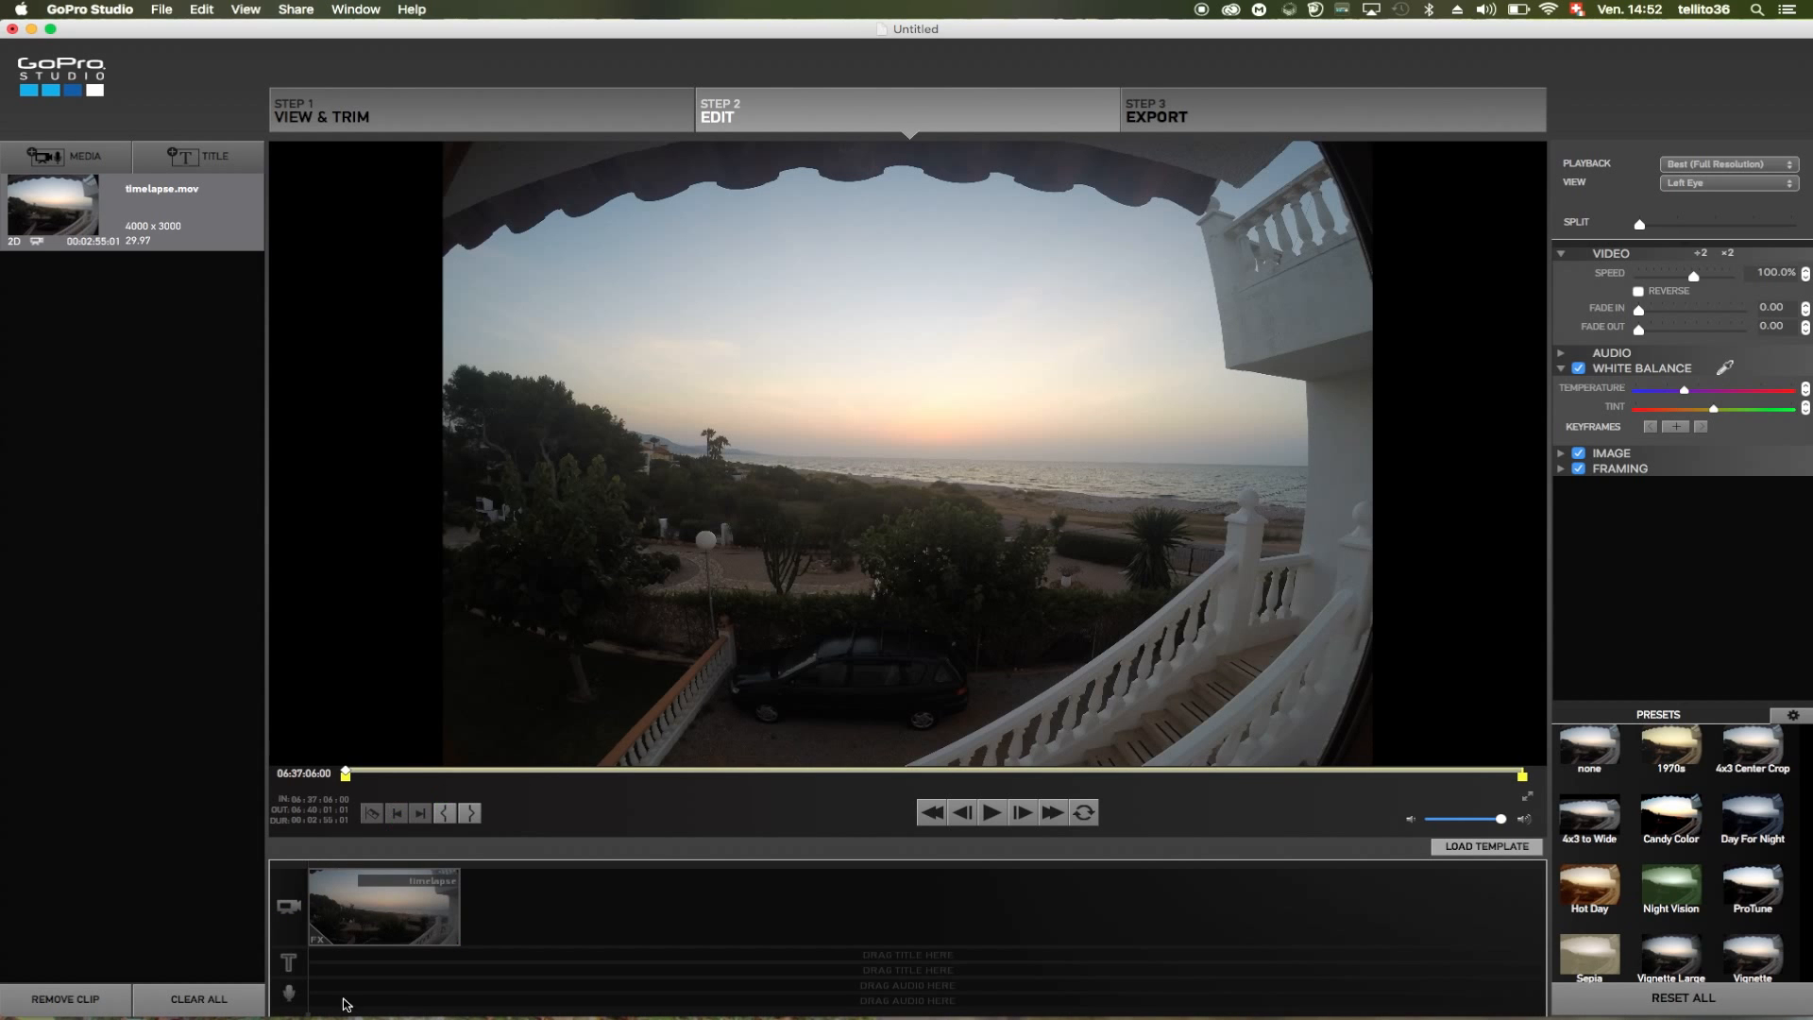
- Examine the effect presets and the image and framing adjustments available for the timelapse clip in the timeline
left_click(361, 907)
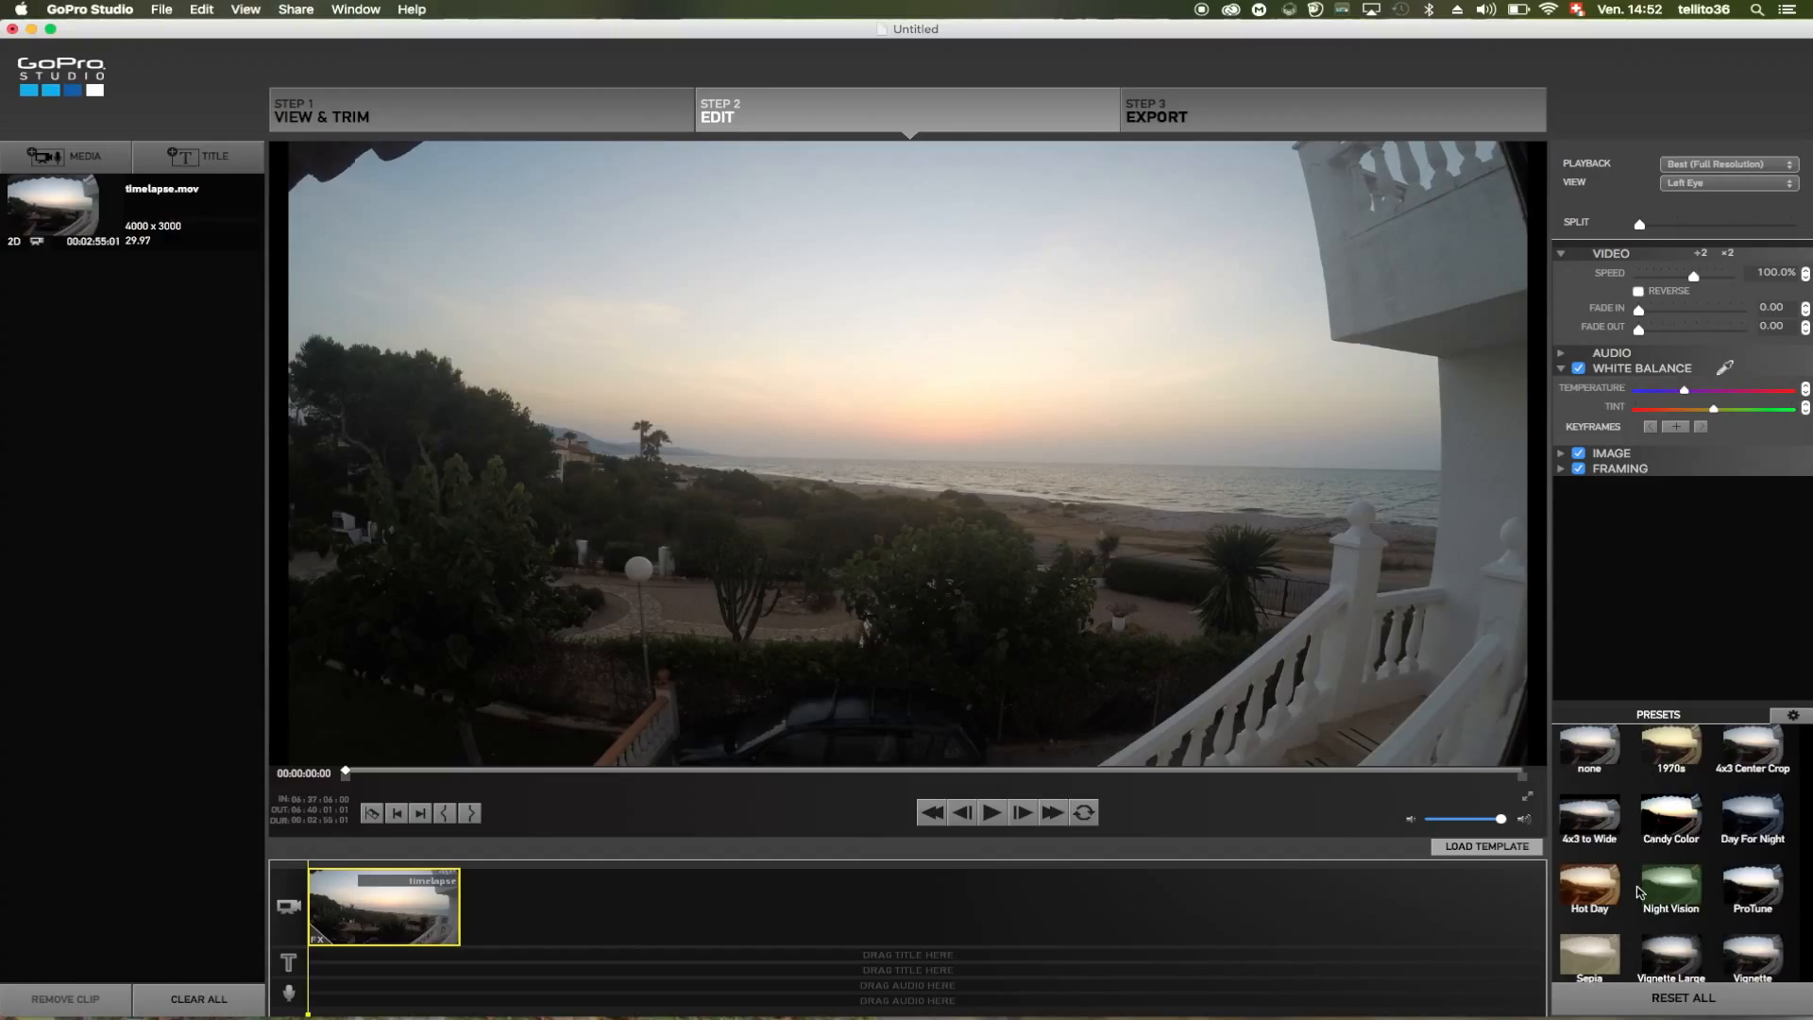
scroll(1641, 891, "down", 1)
scroll(1637, 892, "up", 2)
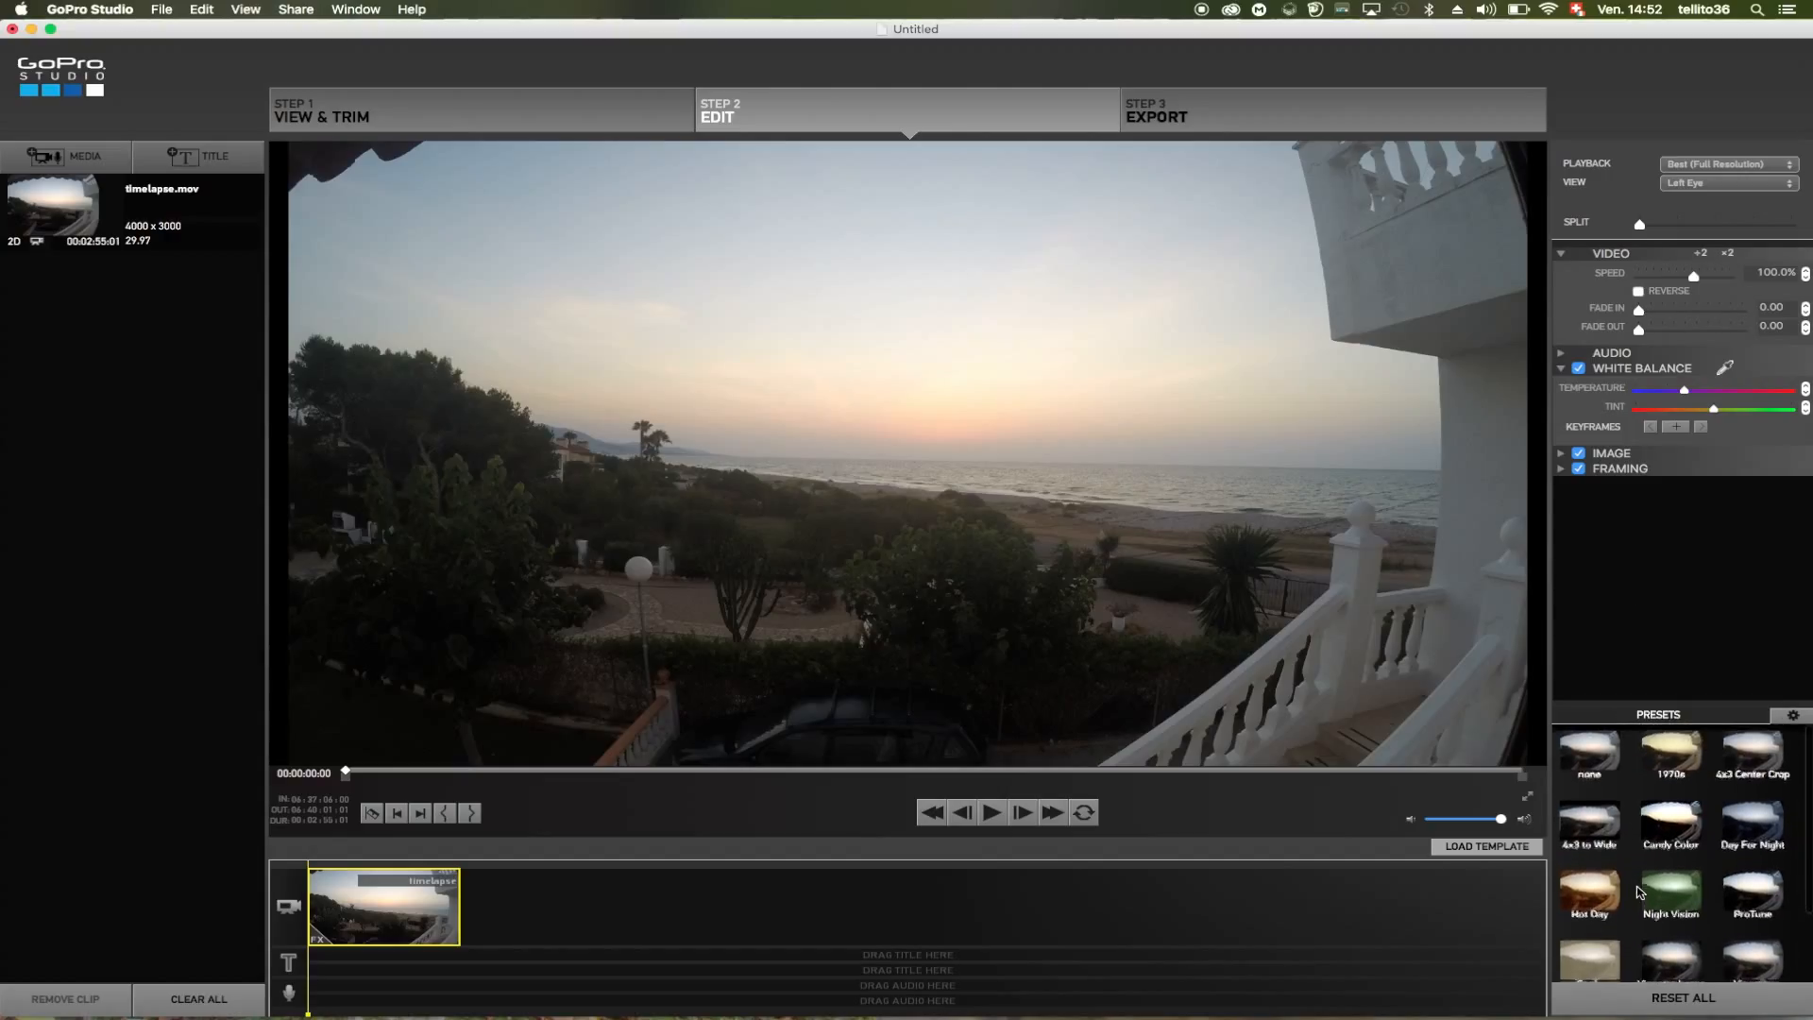
scroll(1638, 892, "down", 2)
scroll(1641, 891, "down", 2)
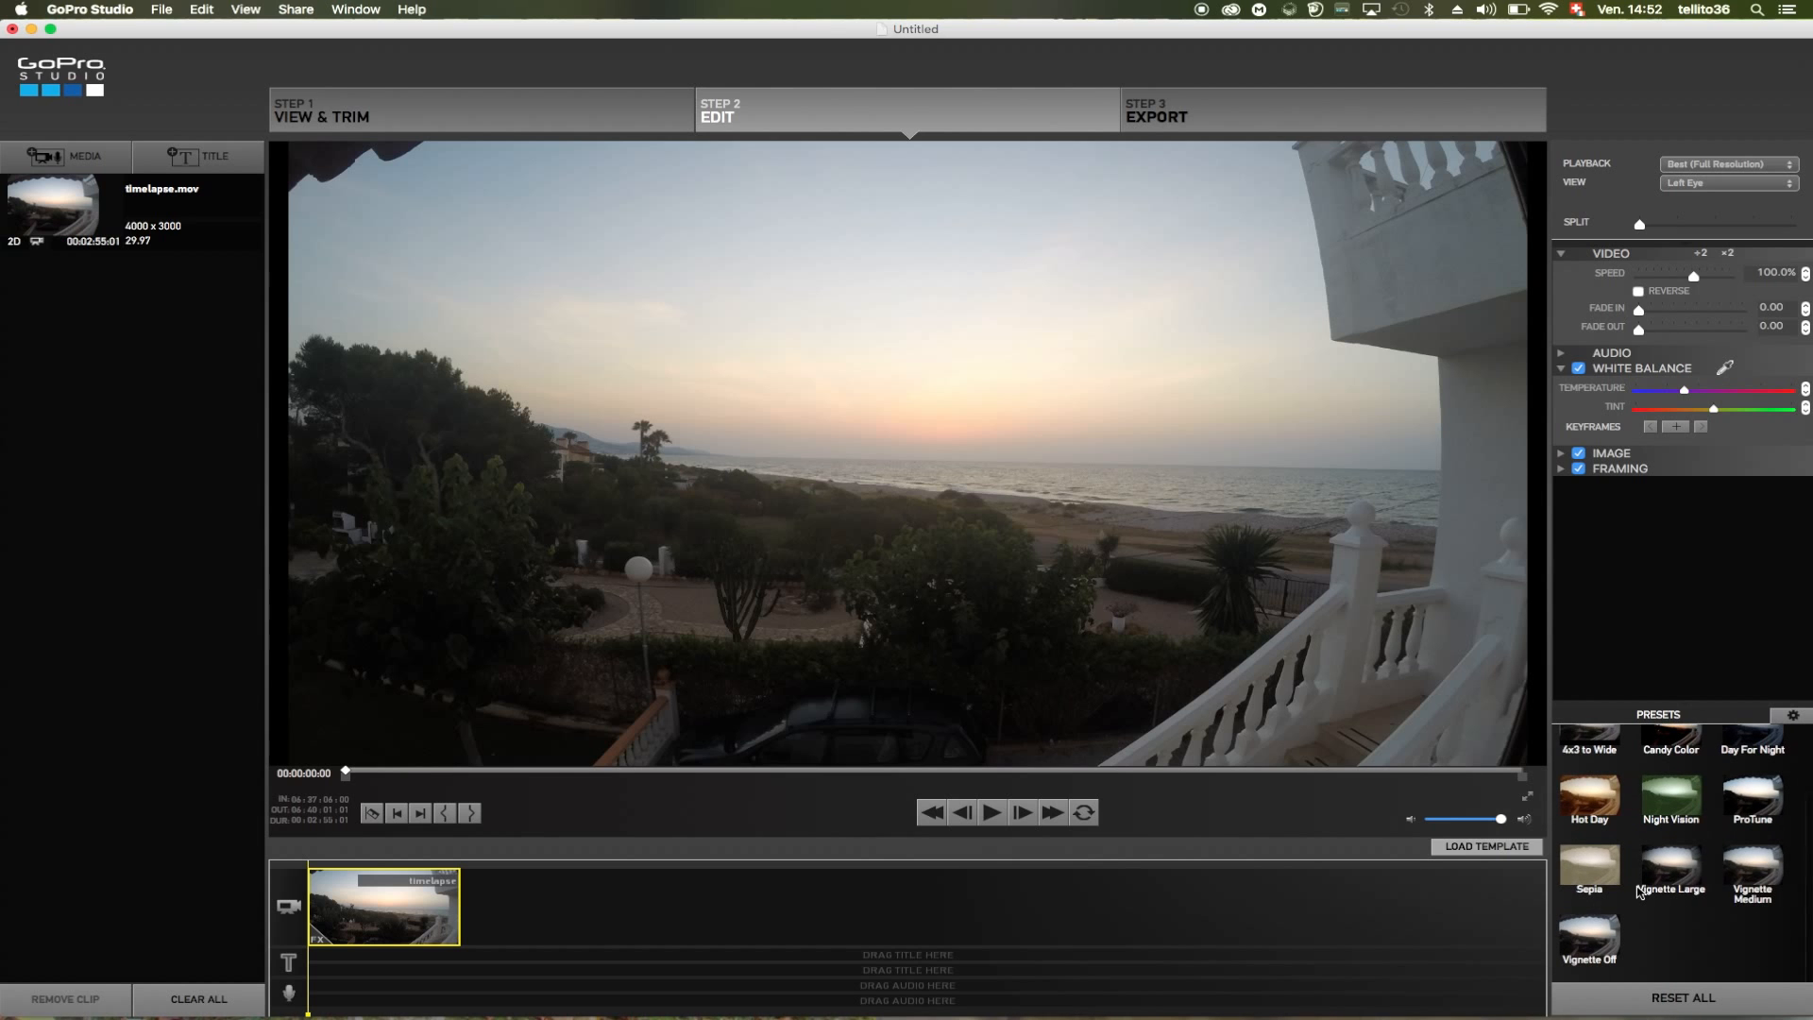
scroll(1640, 892, "up", 3)
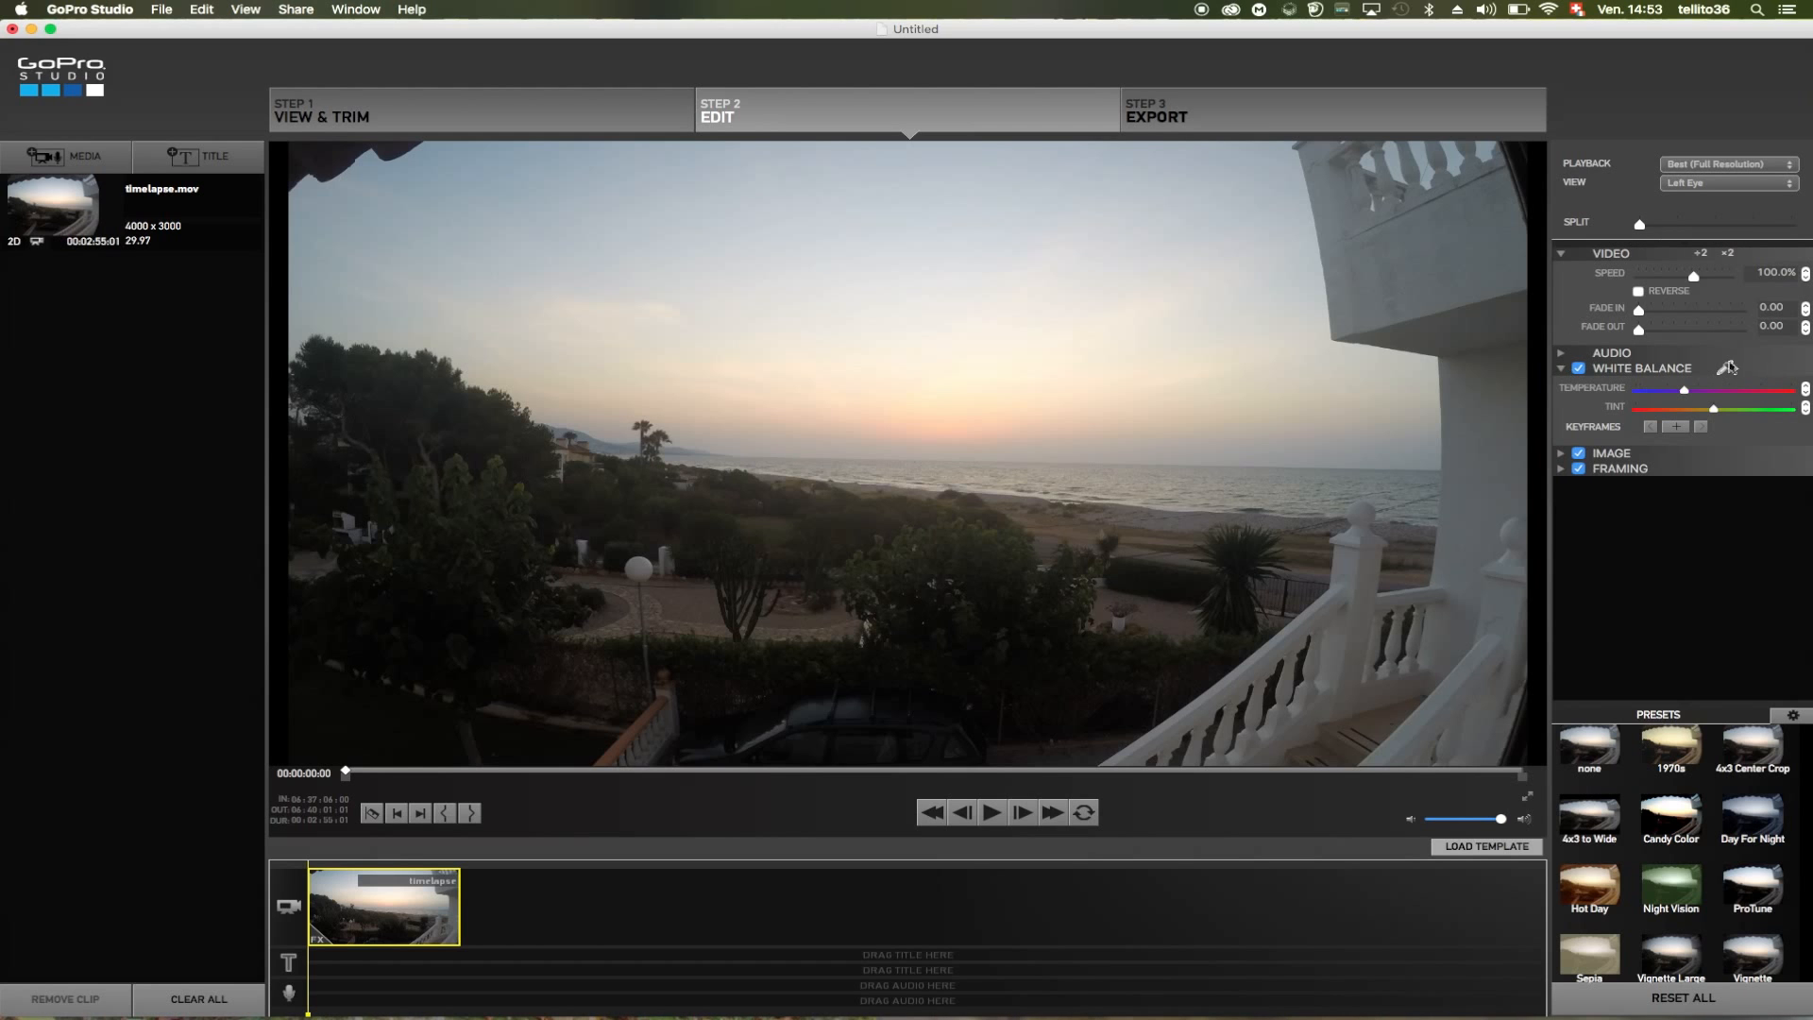
left_click(1562, 456)
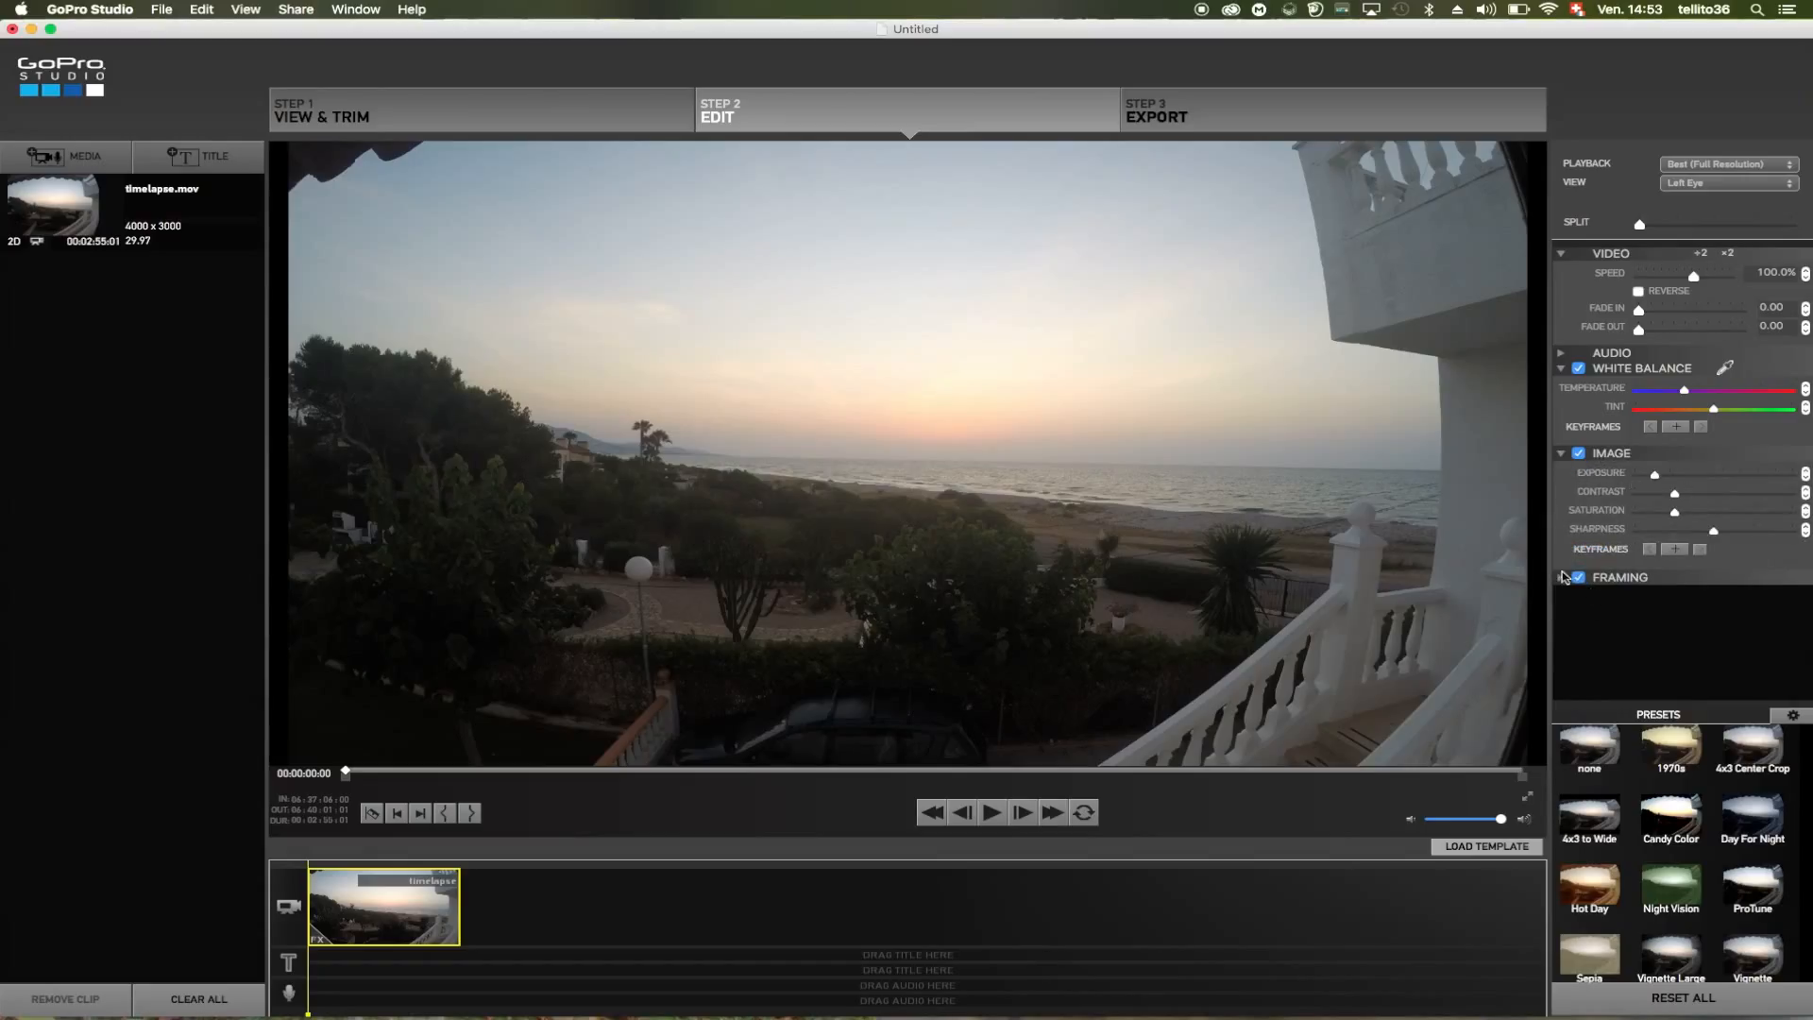
left_click(1563, 577)
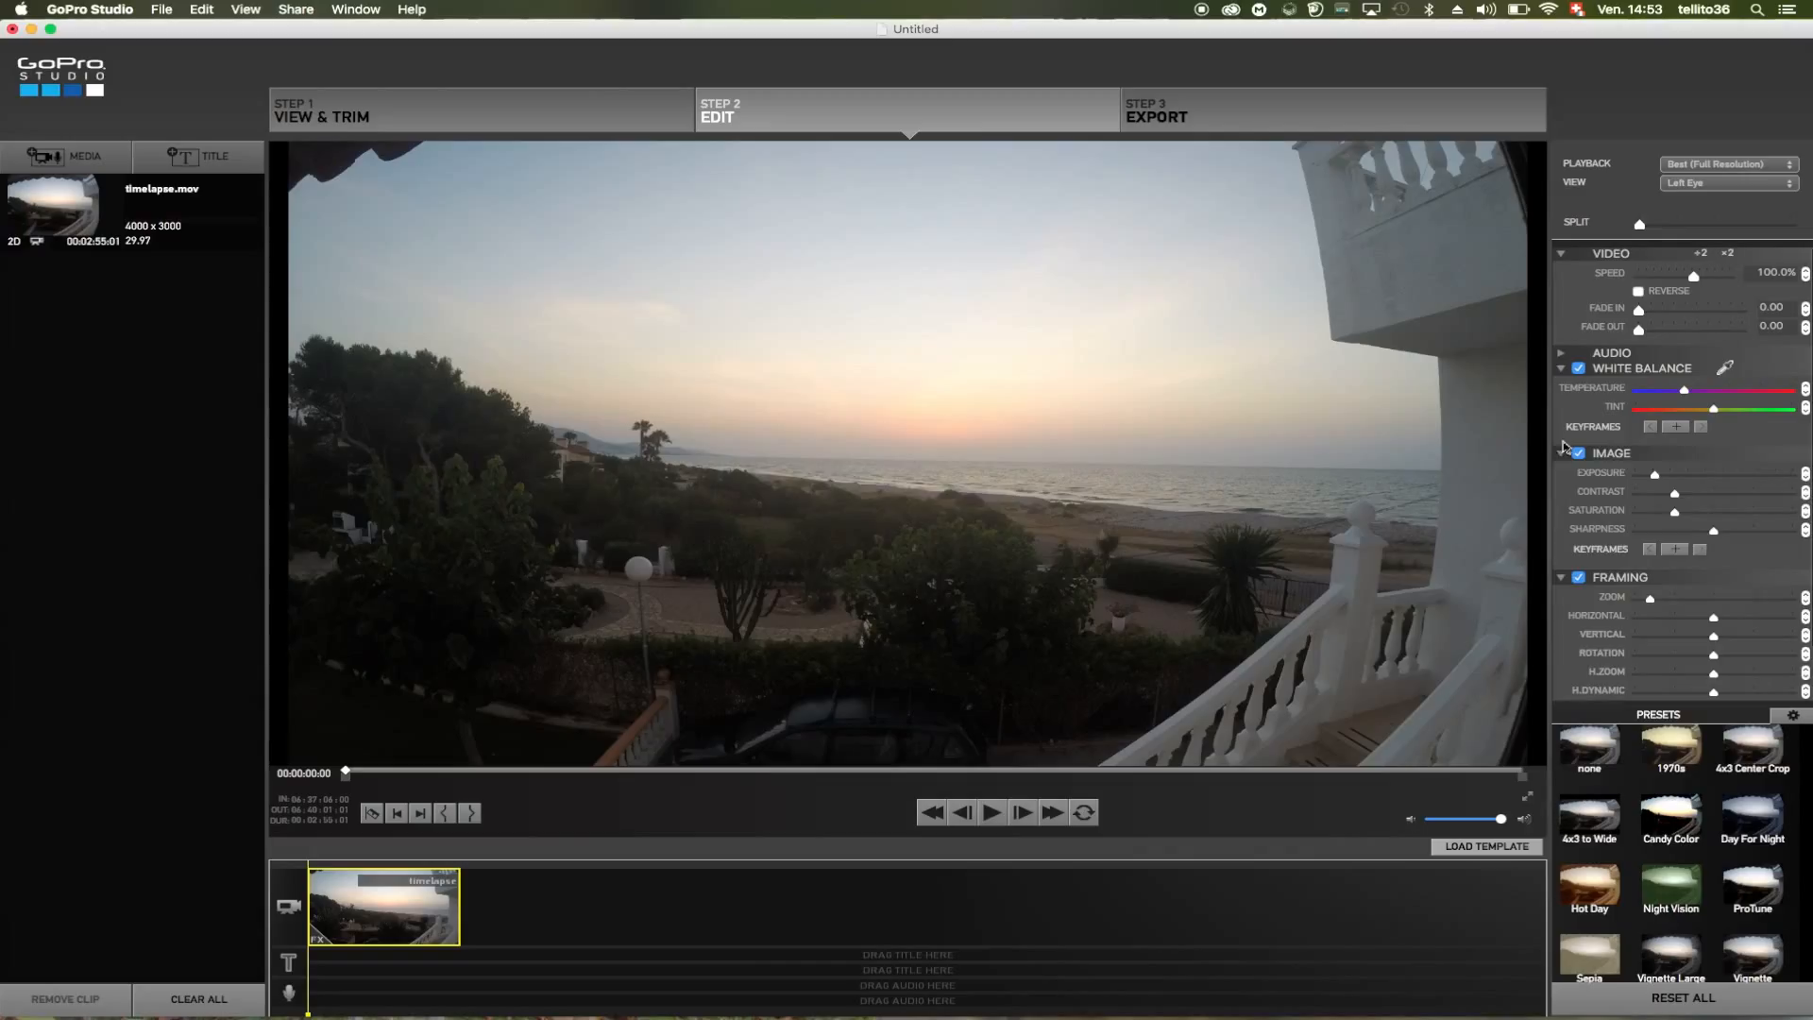
left_click(1561, 454)
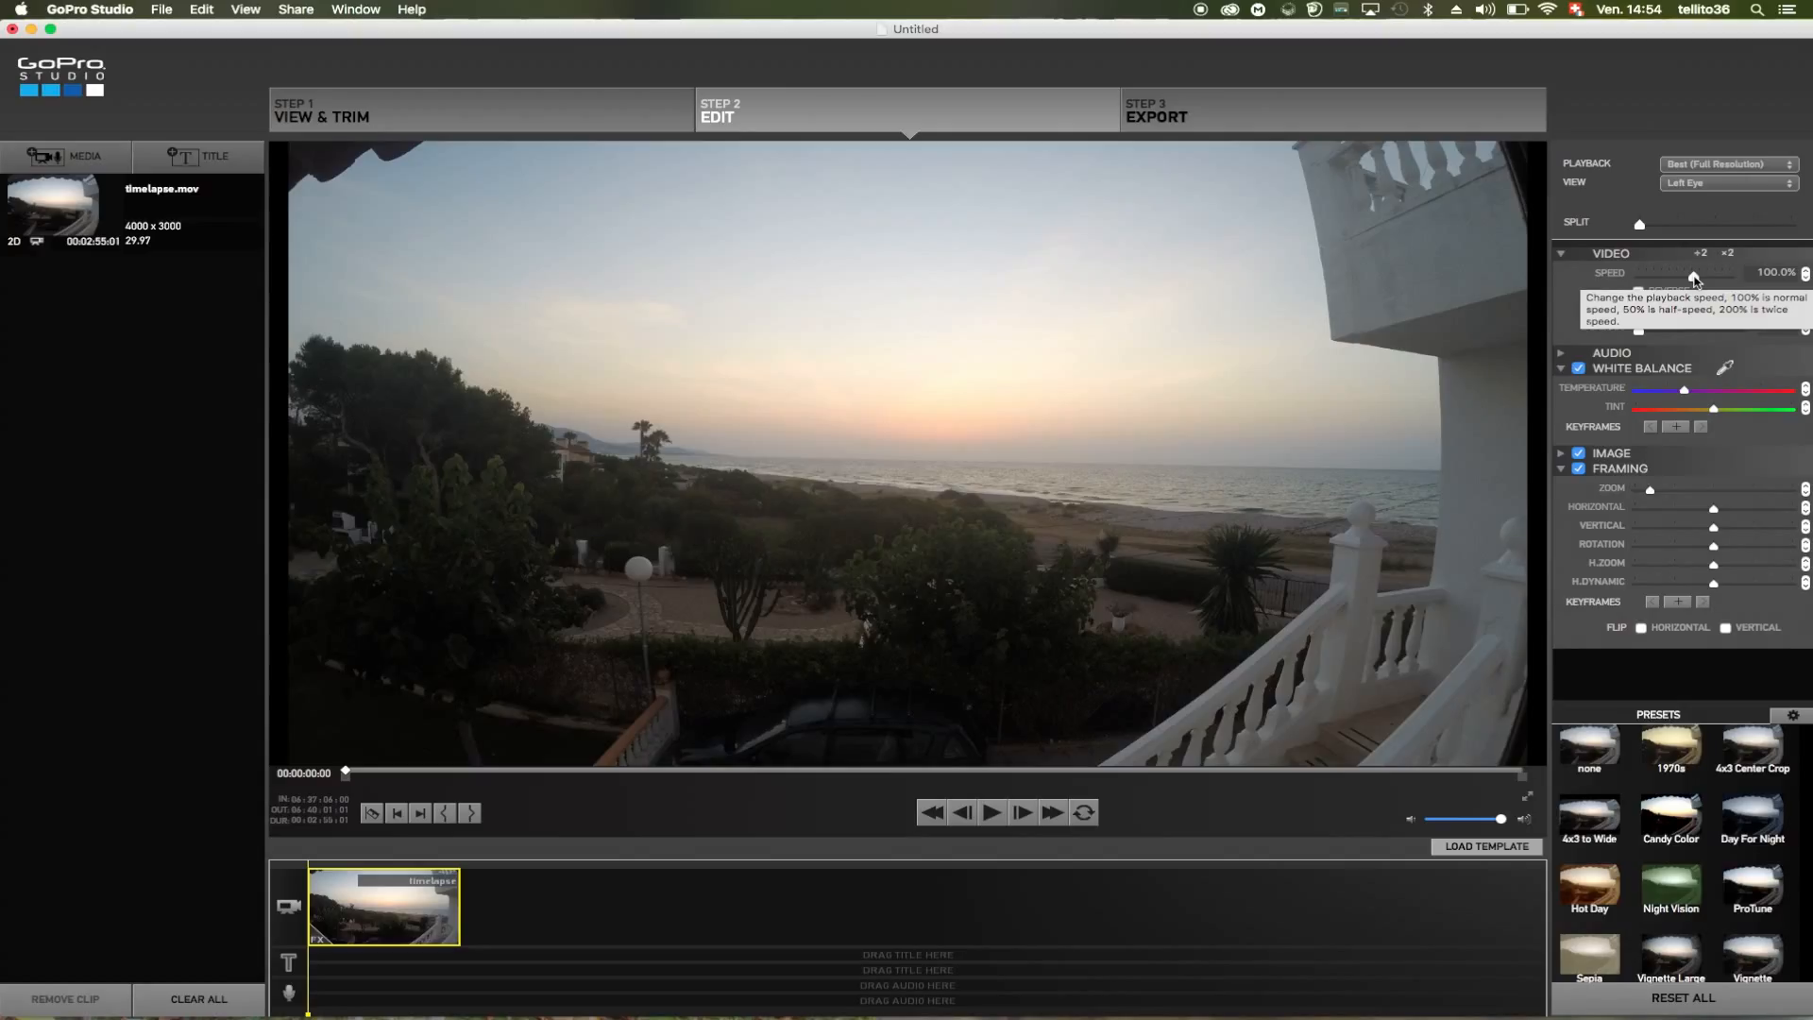
- Set the timeline clip's playback speed to 939.5% and preview the sped-up timelapse
left_click_drag(1695, 279, 1715, 282)
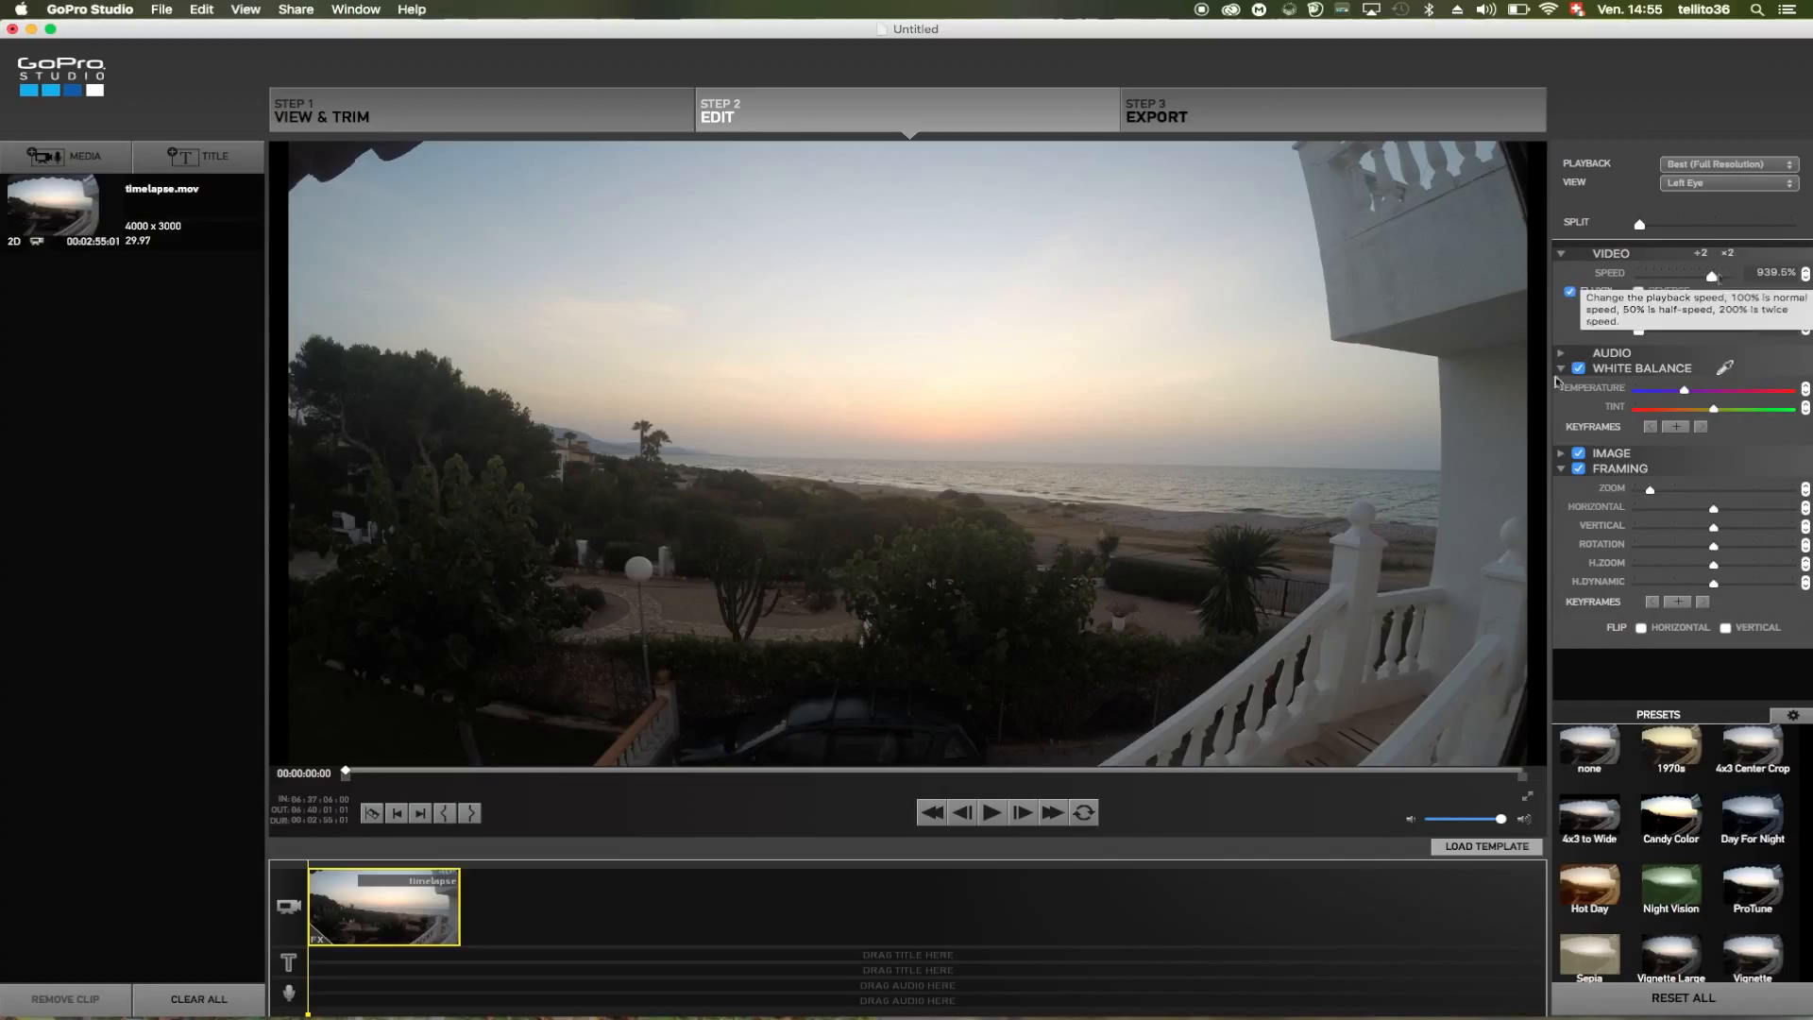
left_click(992, 814)
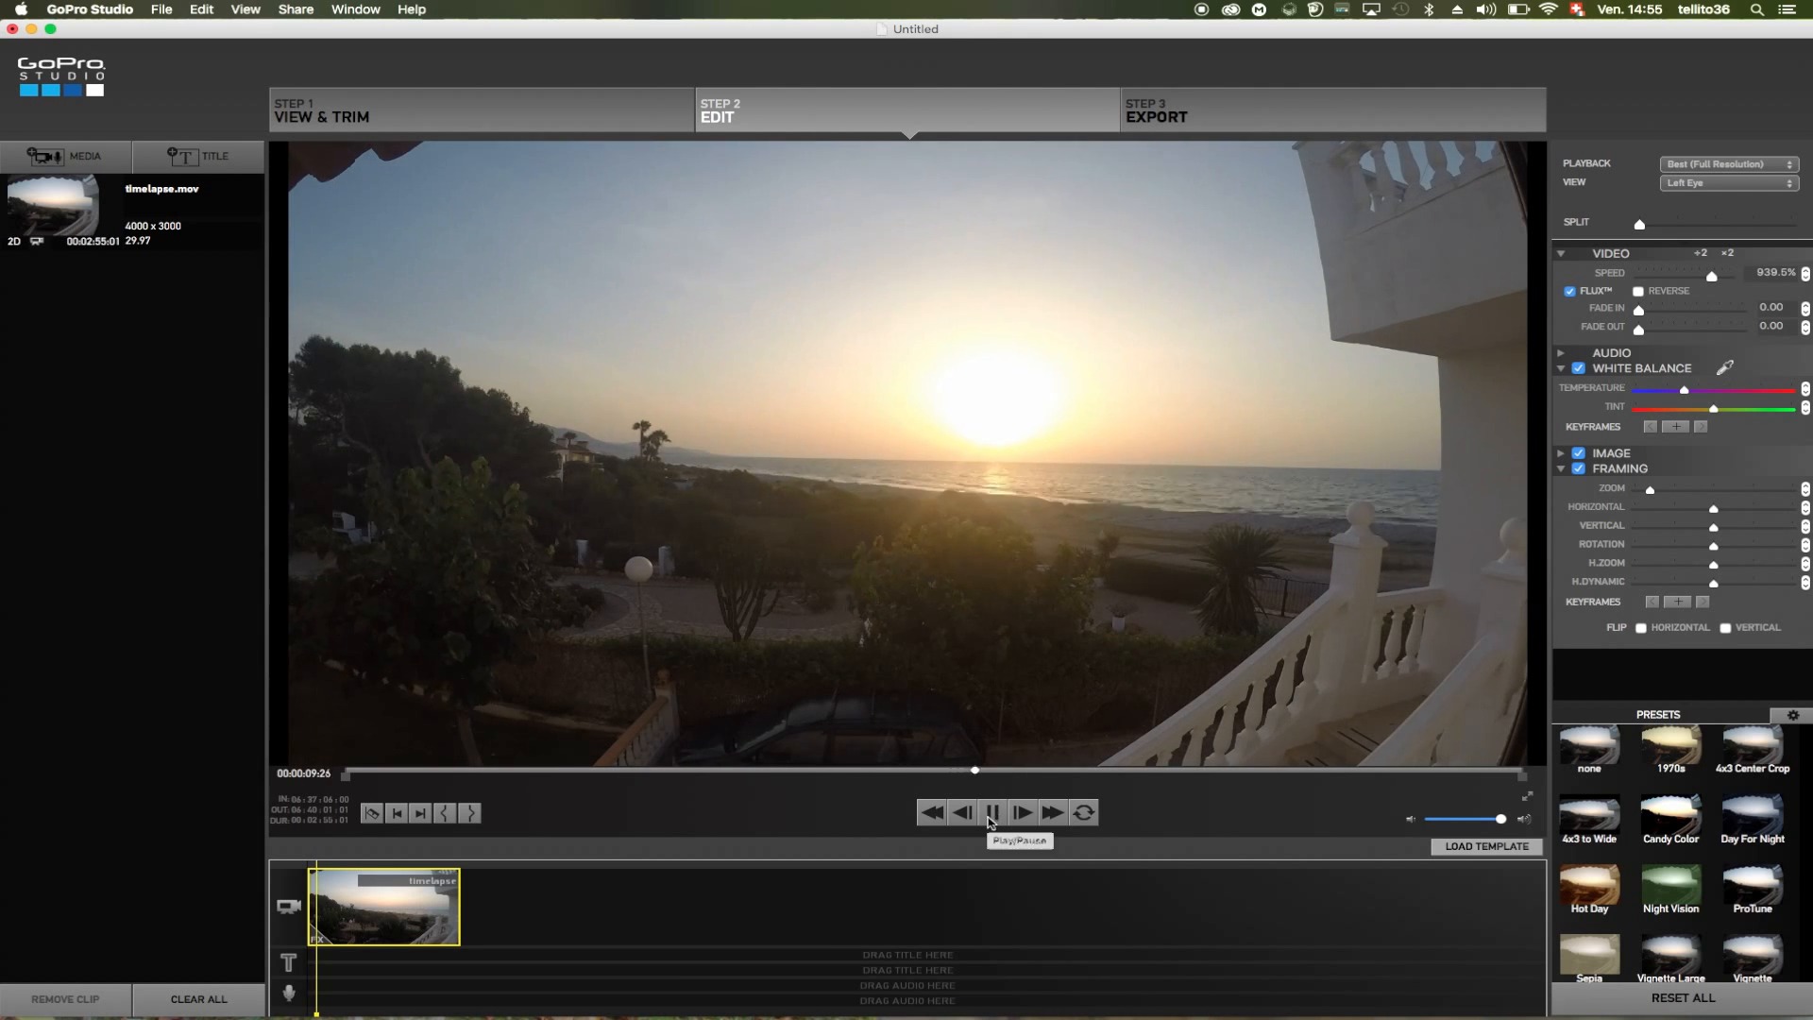
left_click(989, 814)
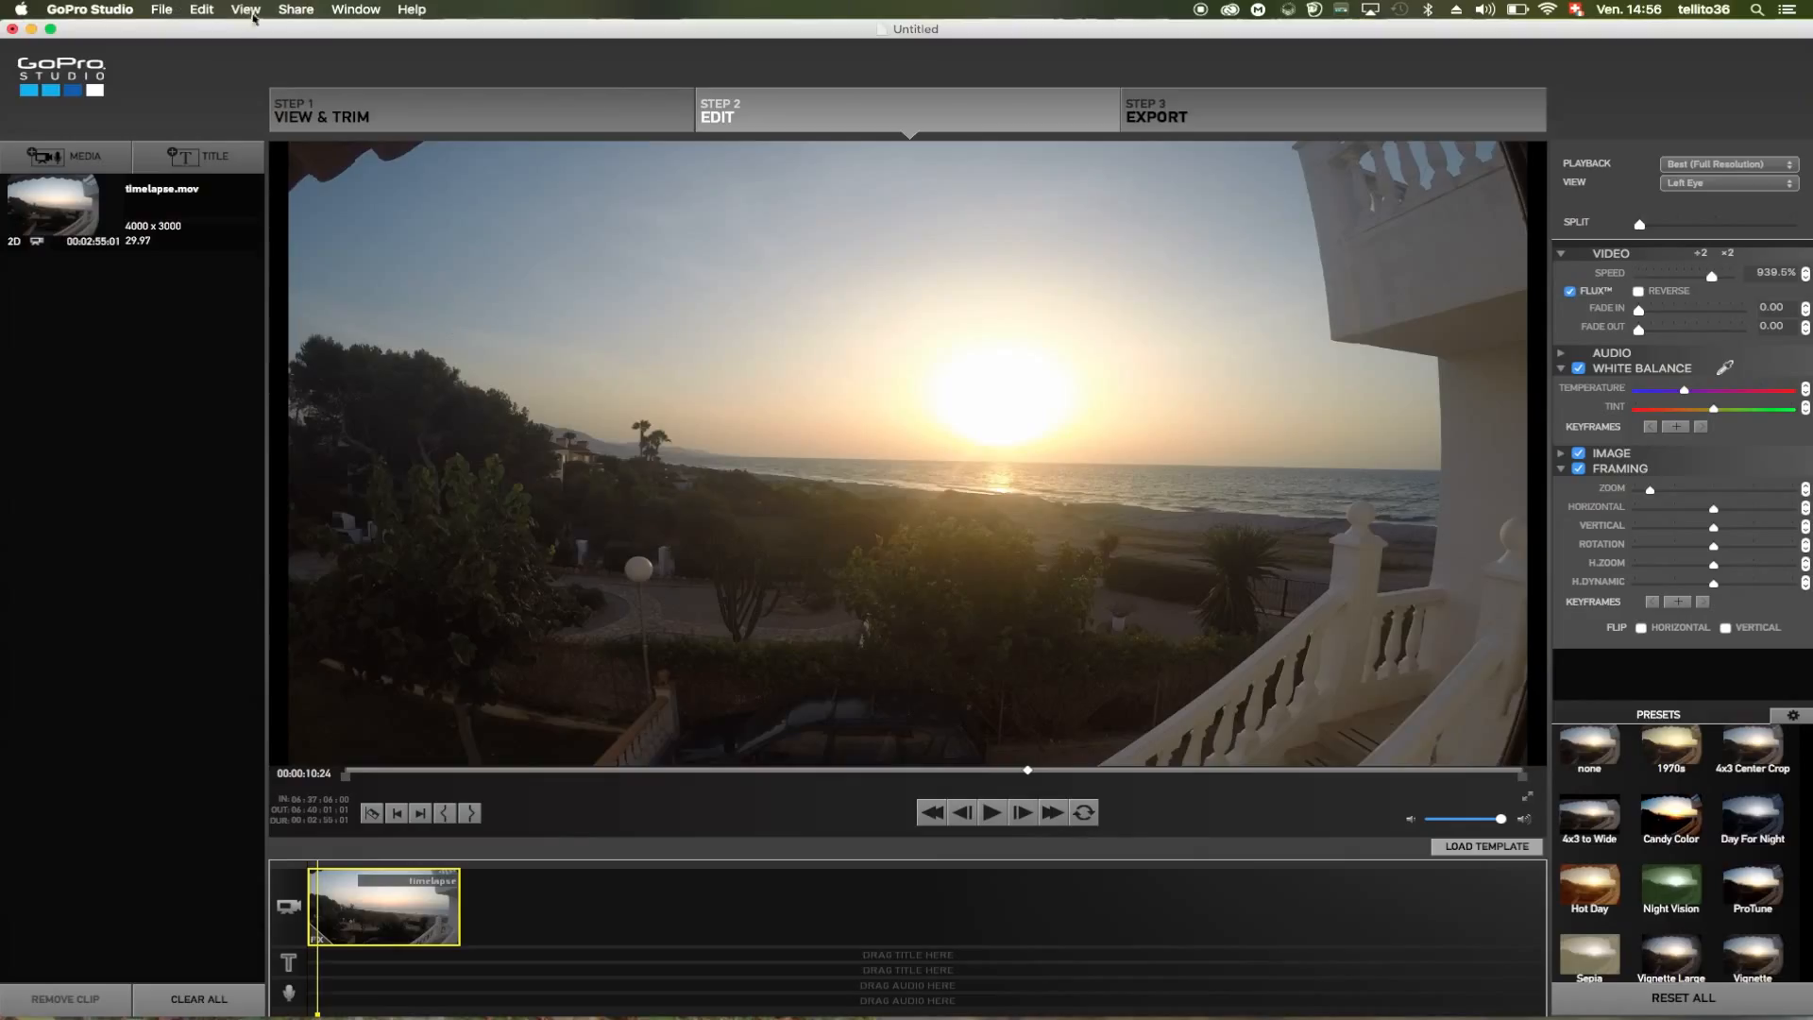
- Check the available export options and return the playhead to the start of the timeline
left_click(292, 10)
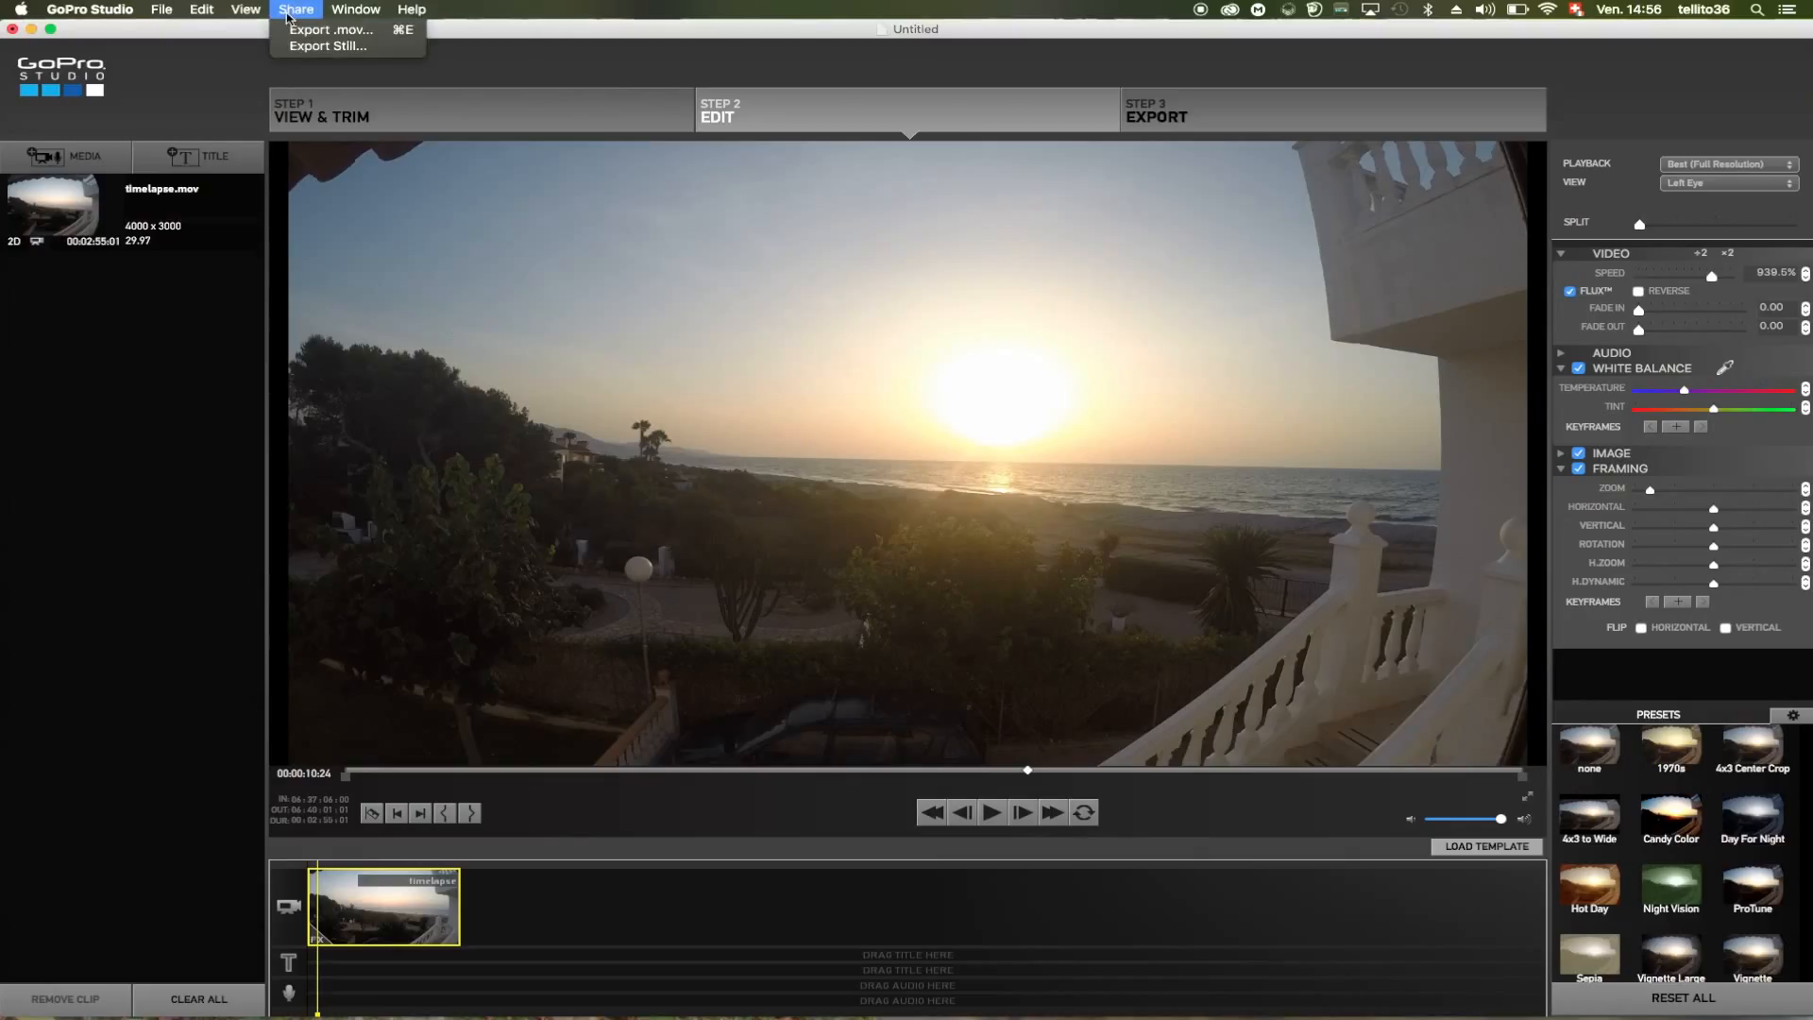
left_click(554, 365)
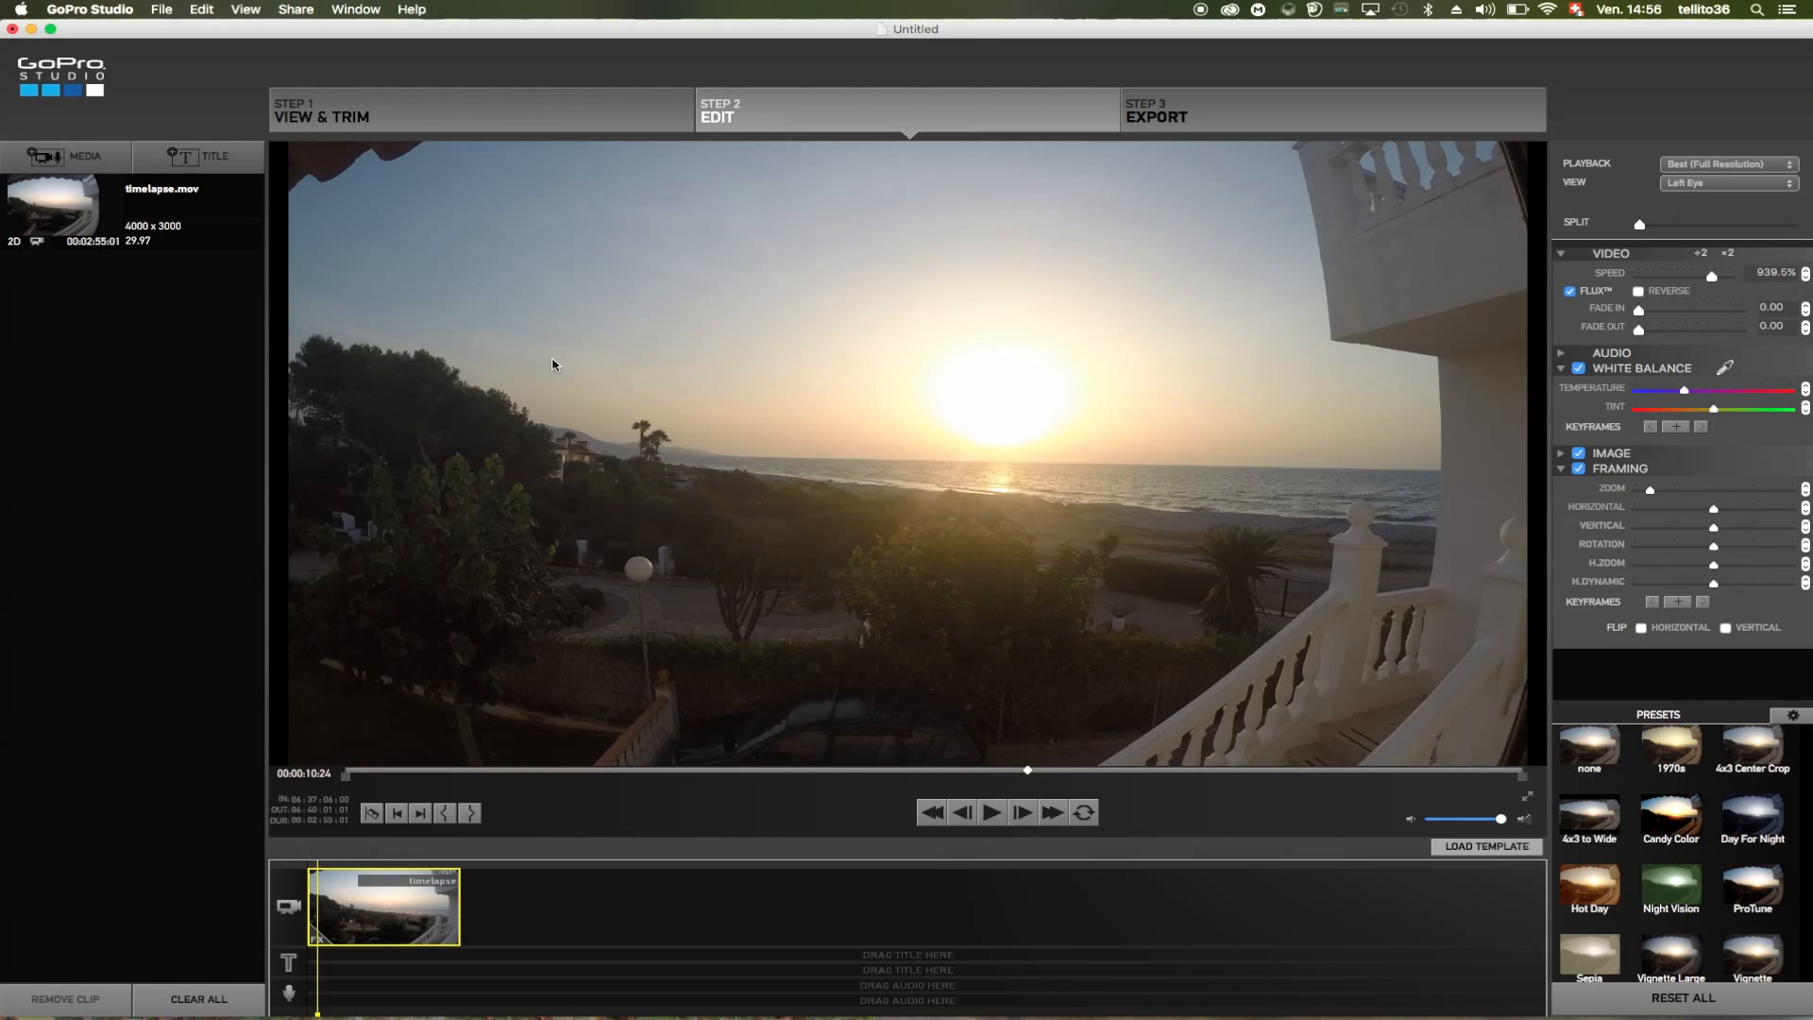
left_click(329, 988)
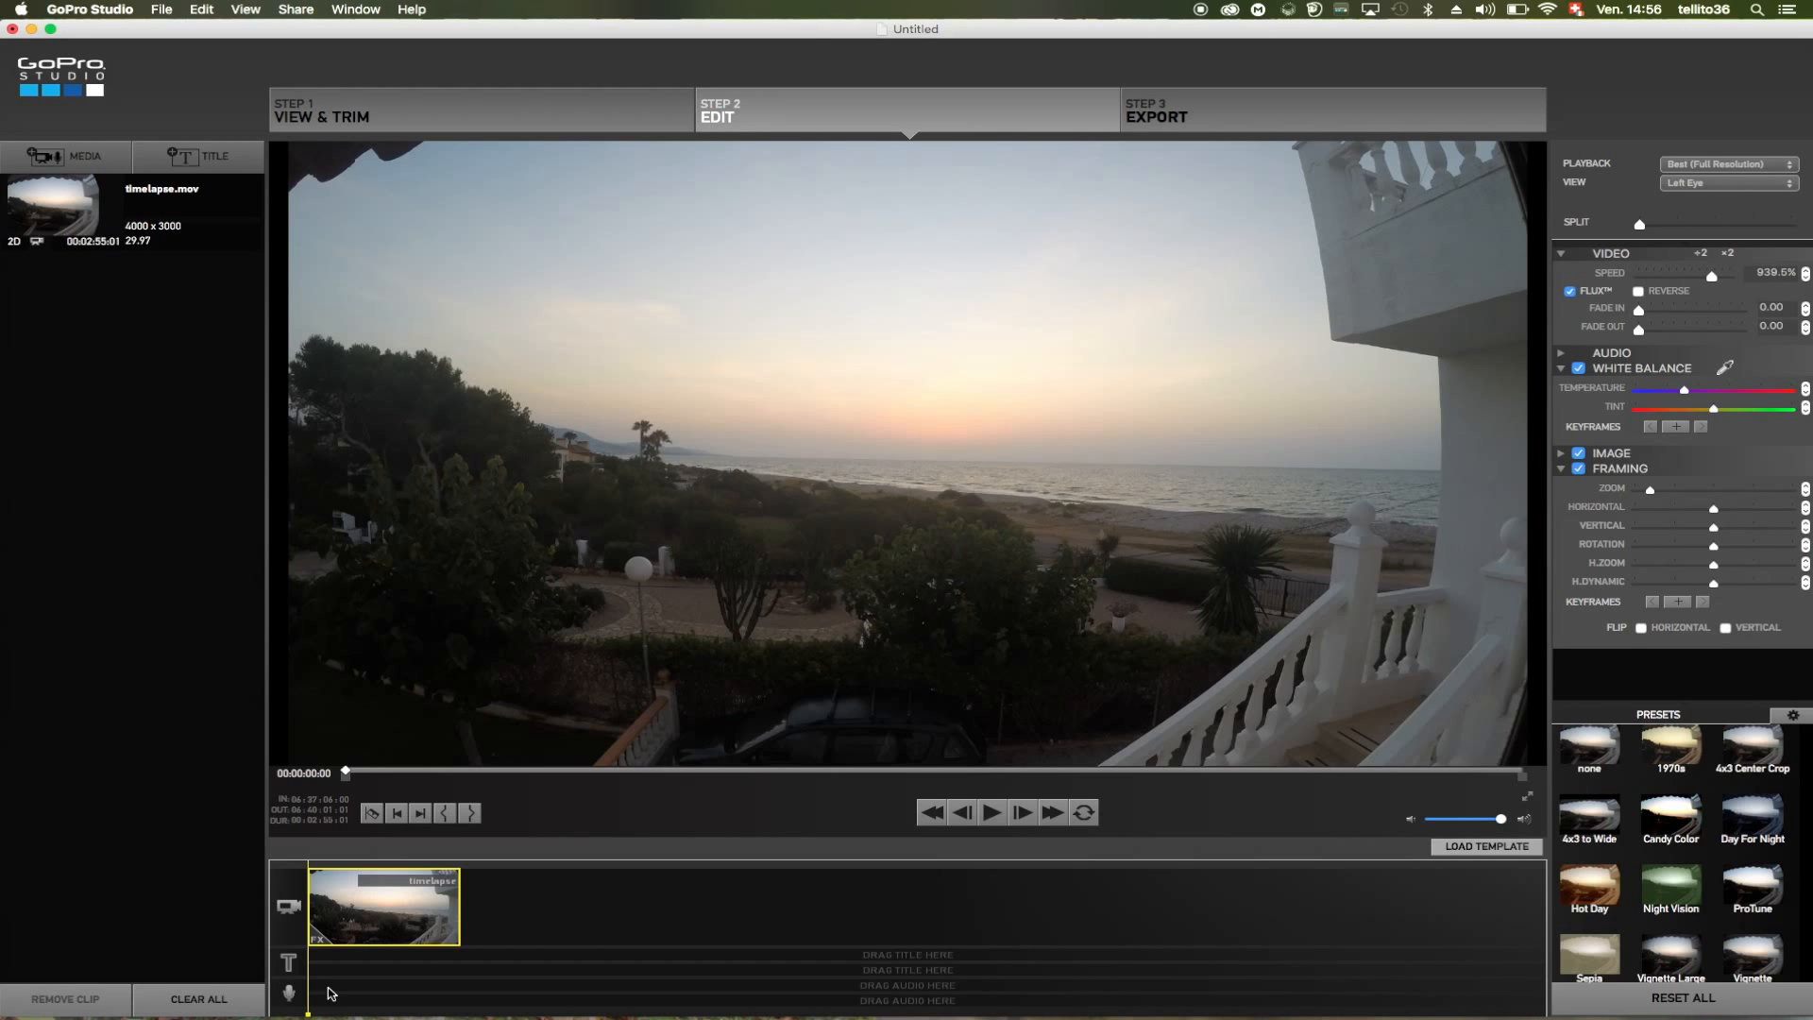
- Switch to Google Chrome with the J&J Tutorials YouTube channel page
mouse_move(217, 1001)
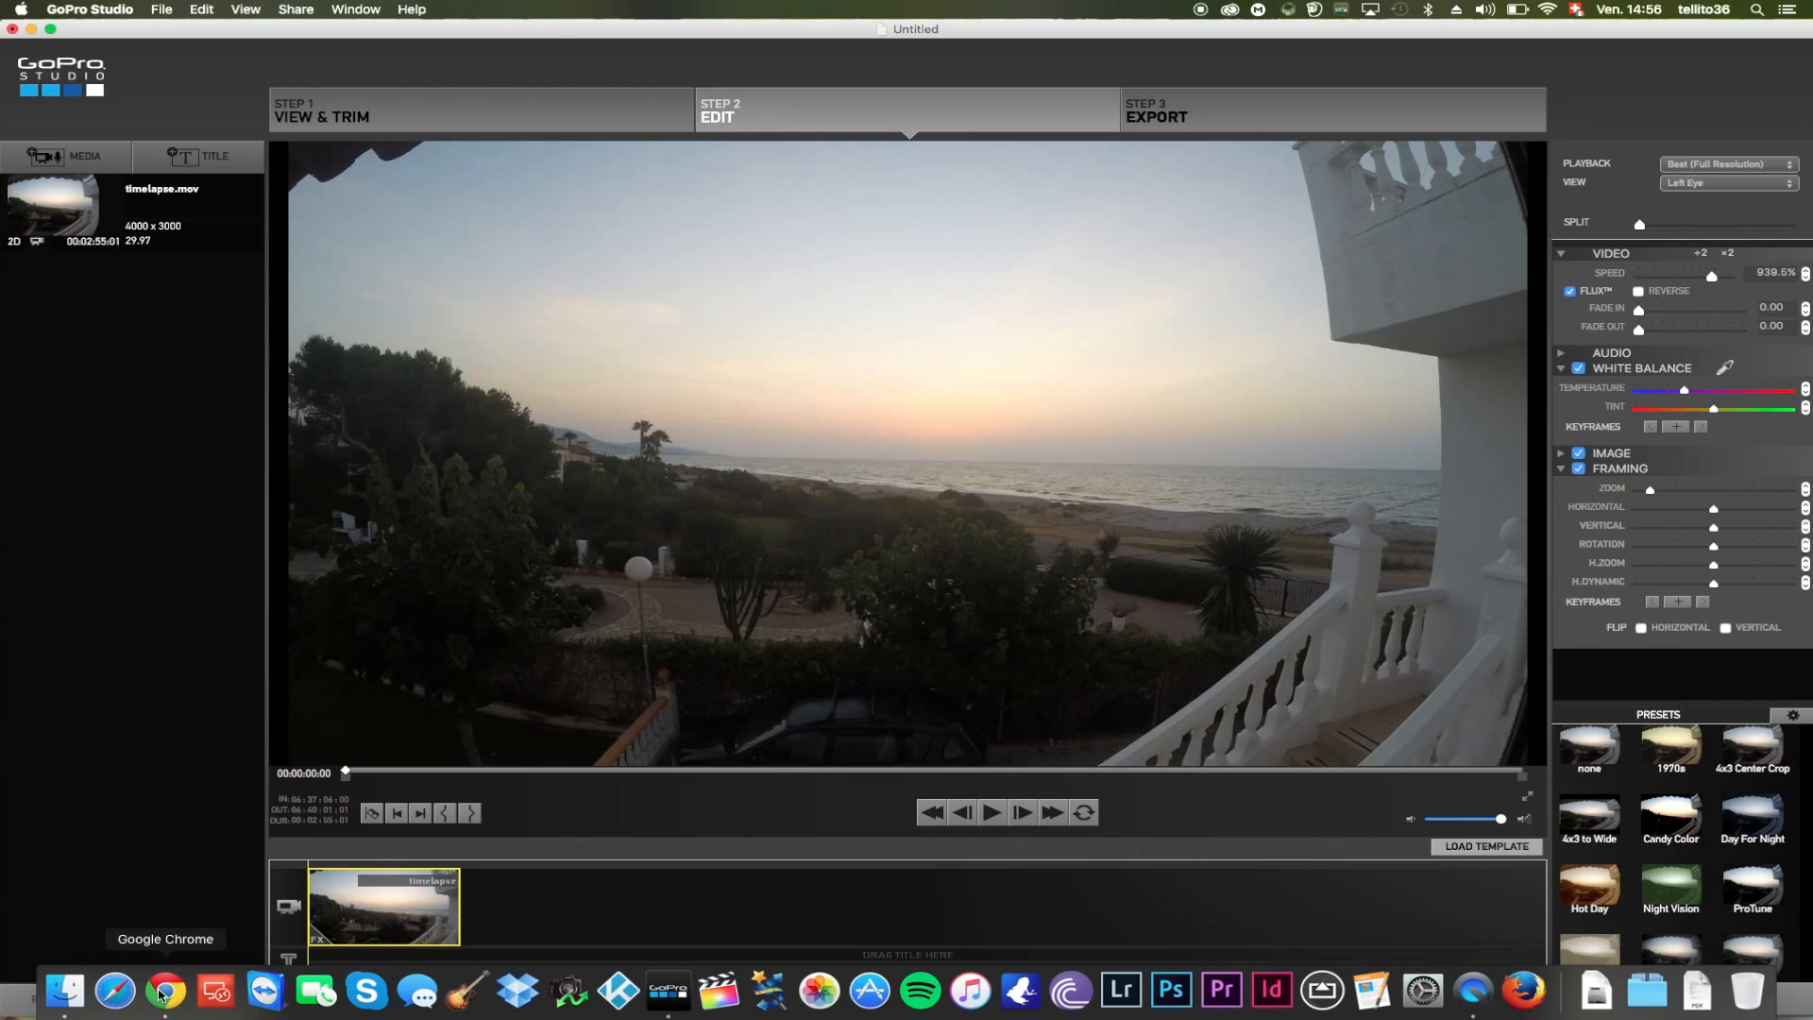
left_click(163, 992)
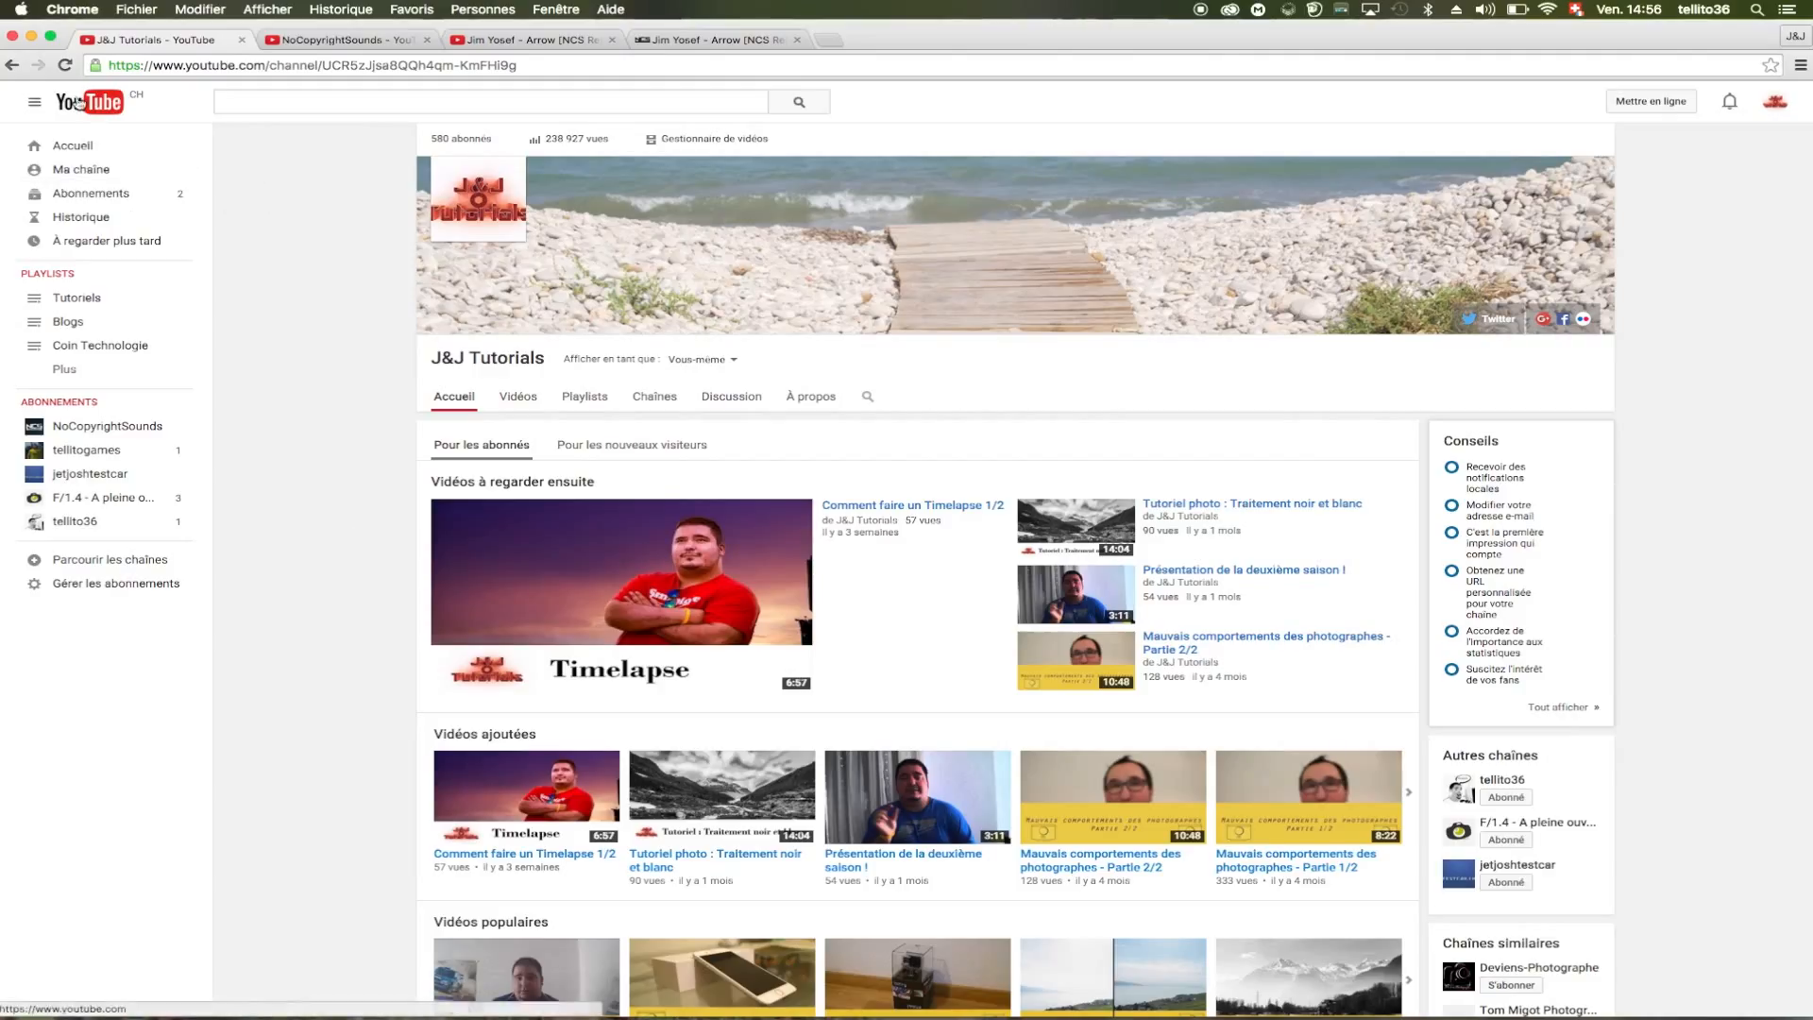
- Look through the NoCopyrightSounds YouTube channel's home page and its full video list for copyright-free music
left_click(338, 36)
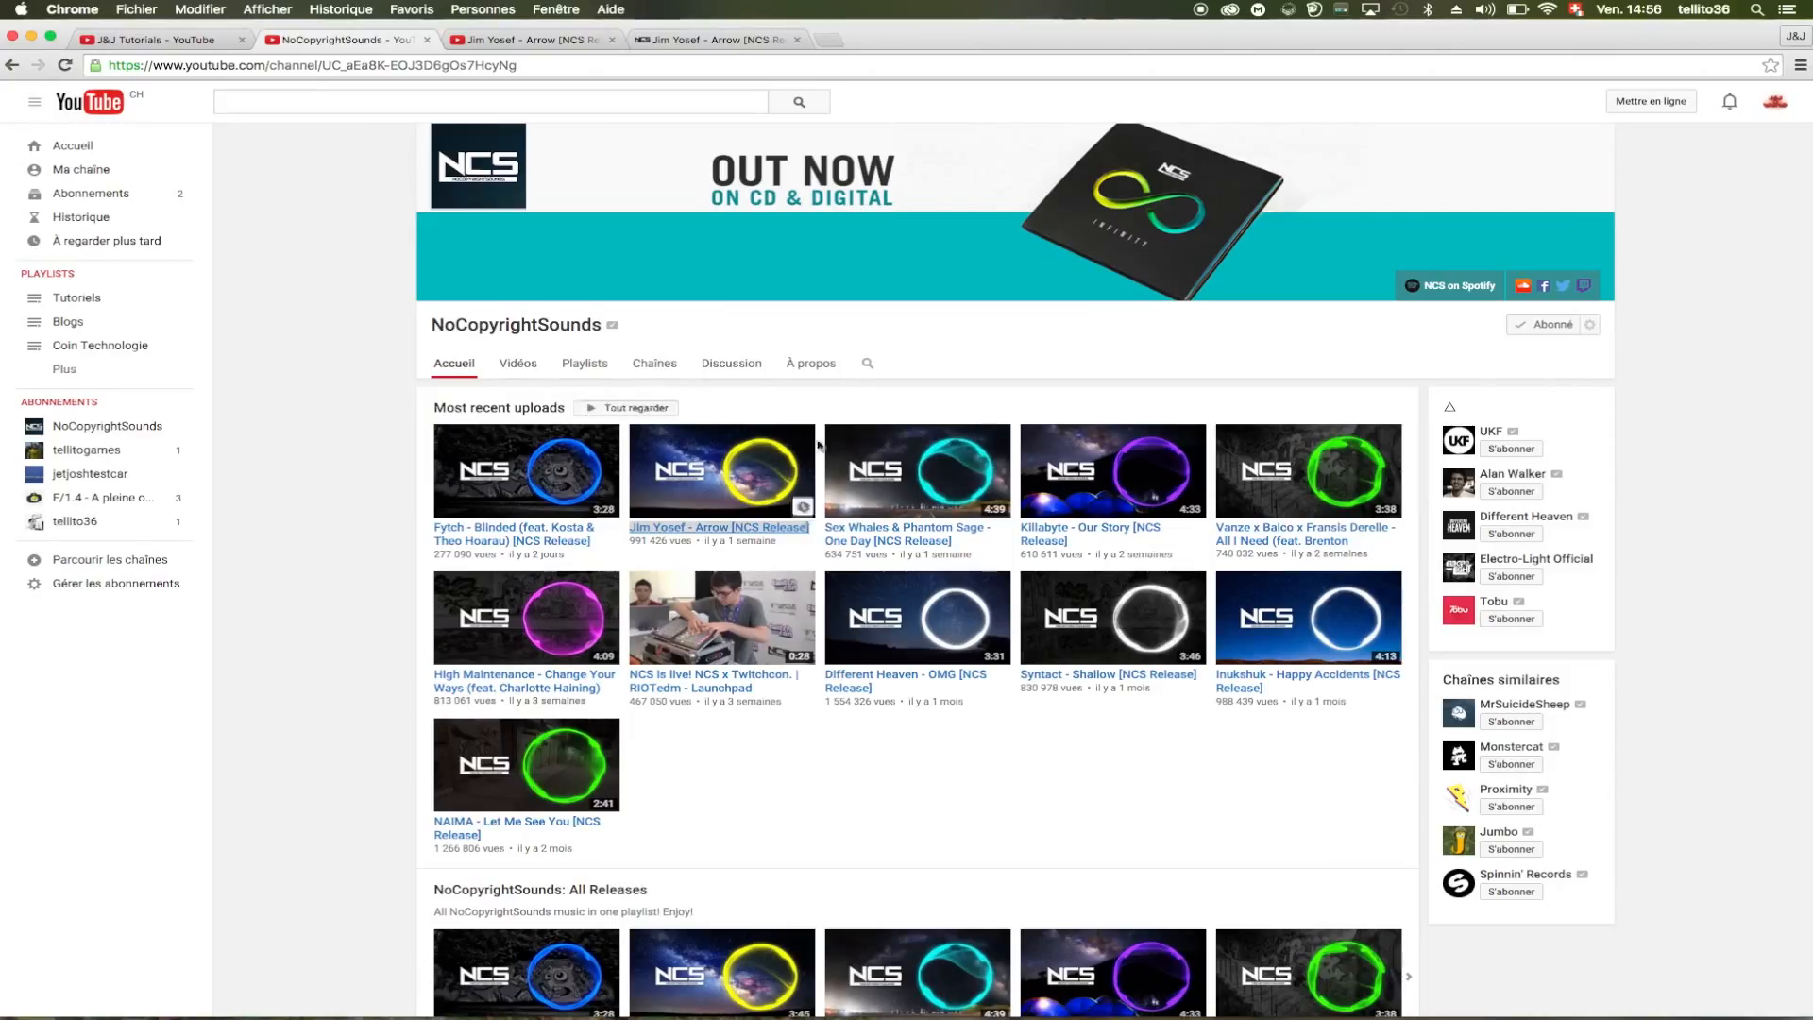
scroll(356, 479, "down", 4)
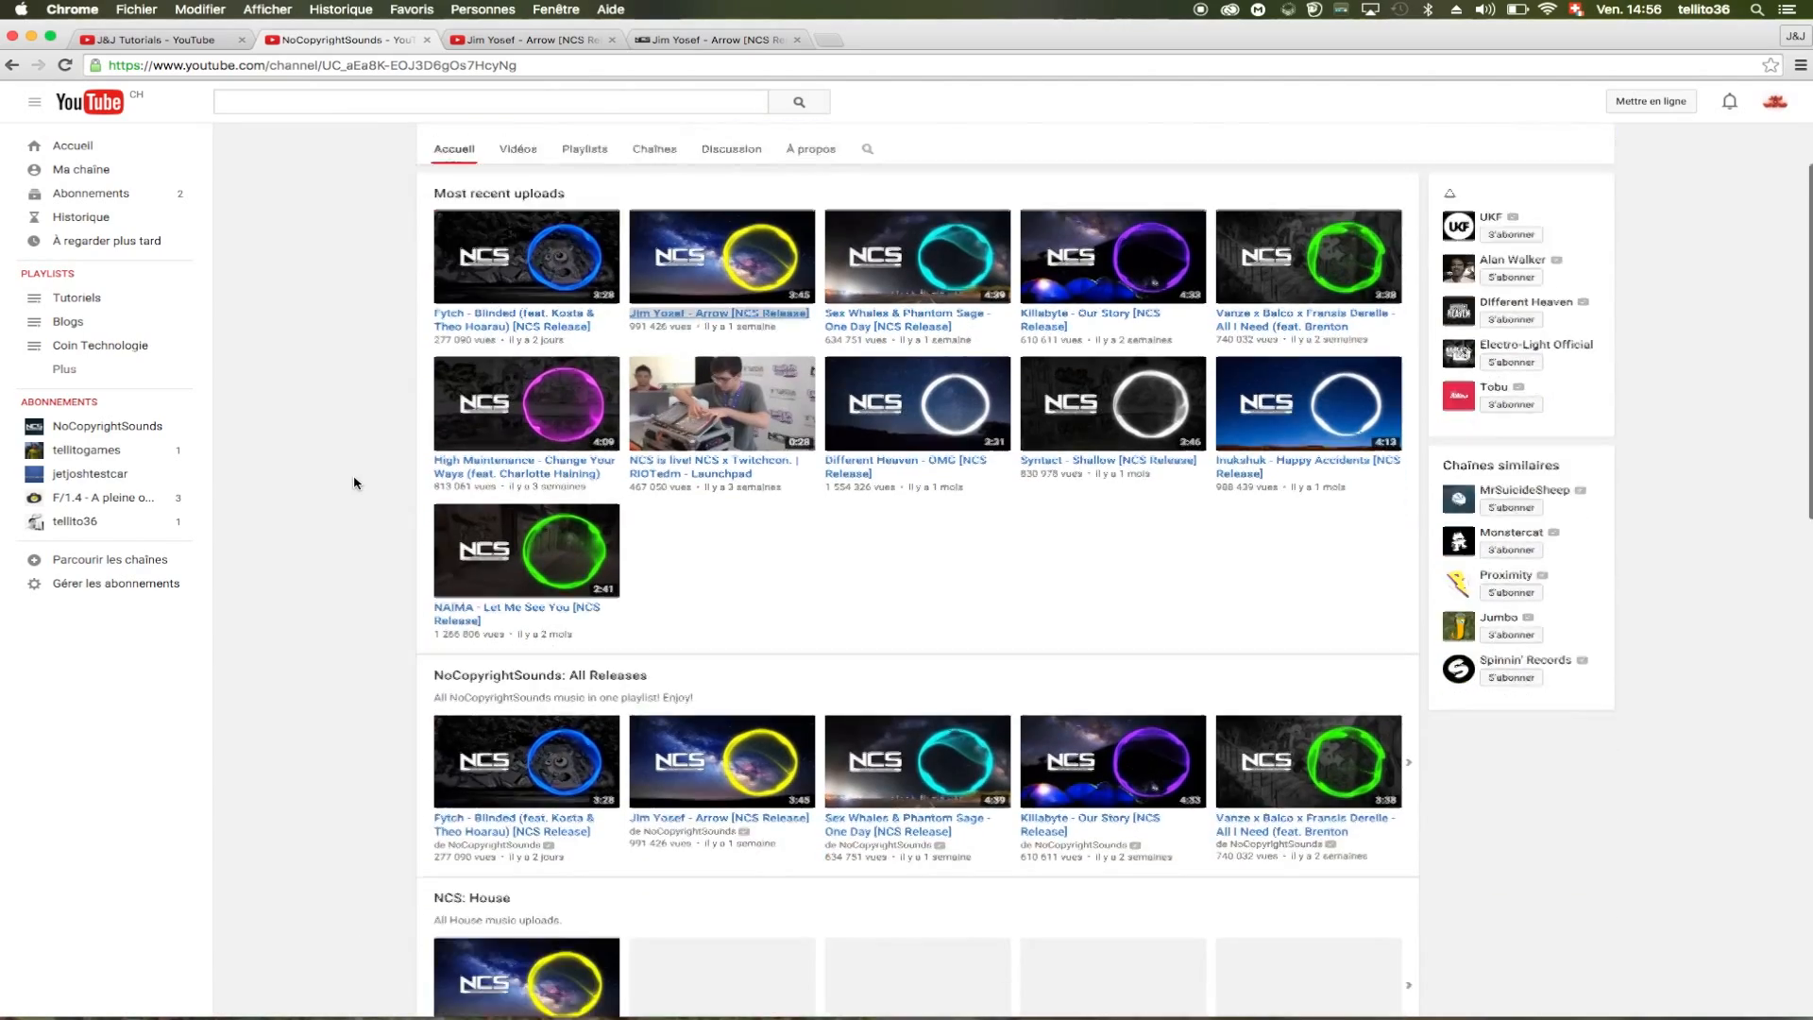
scroll(356, 480, "up", 4)
left_click(527, 370)
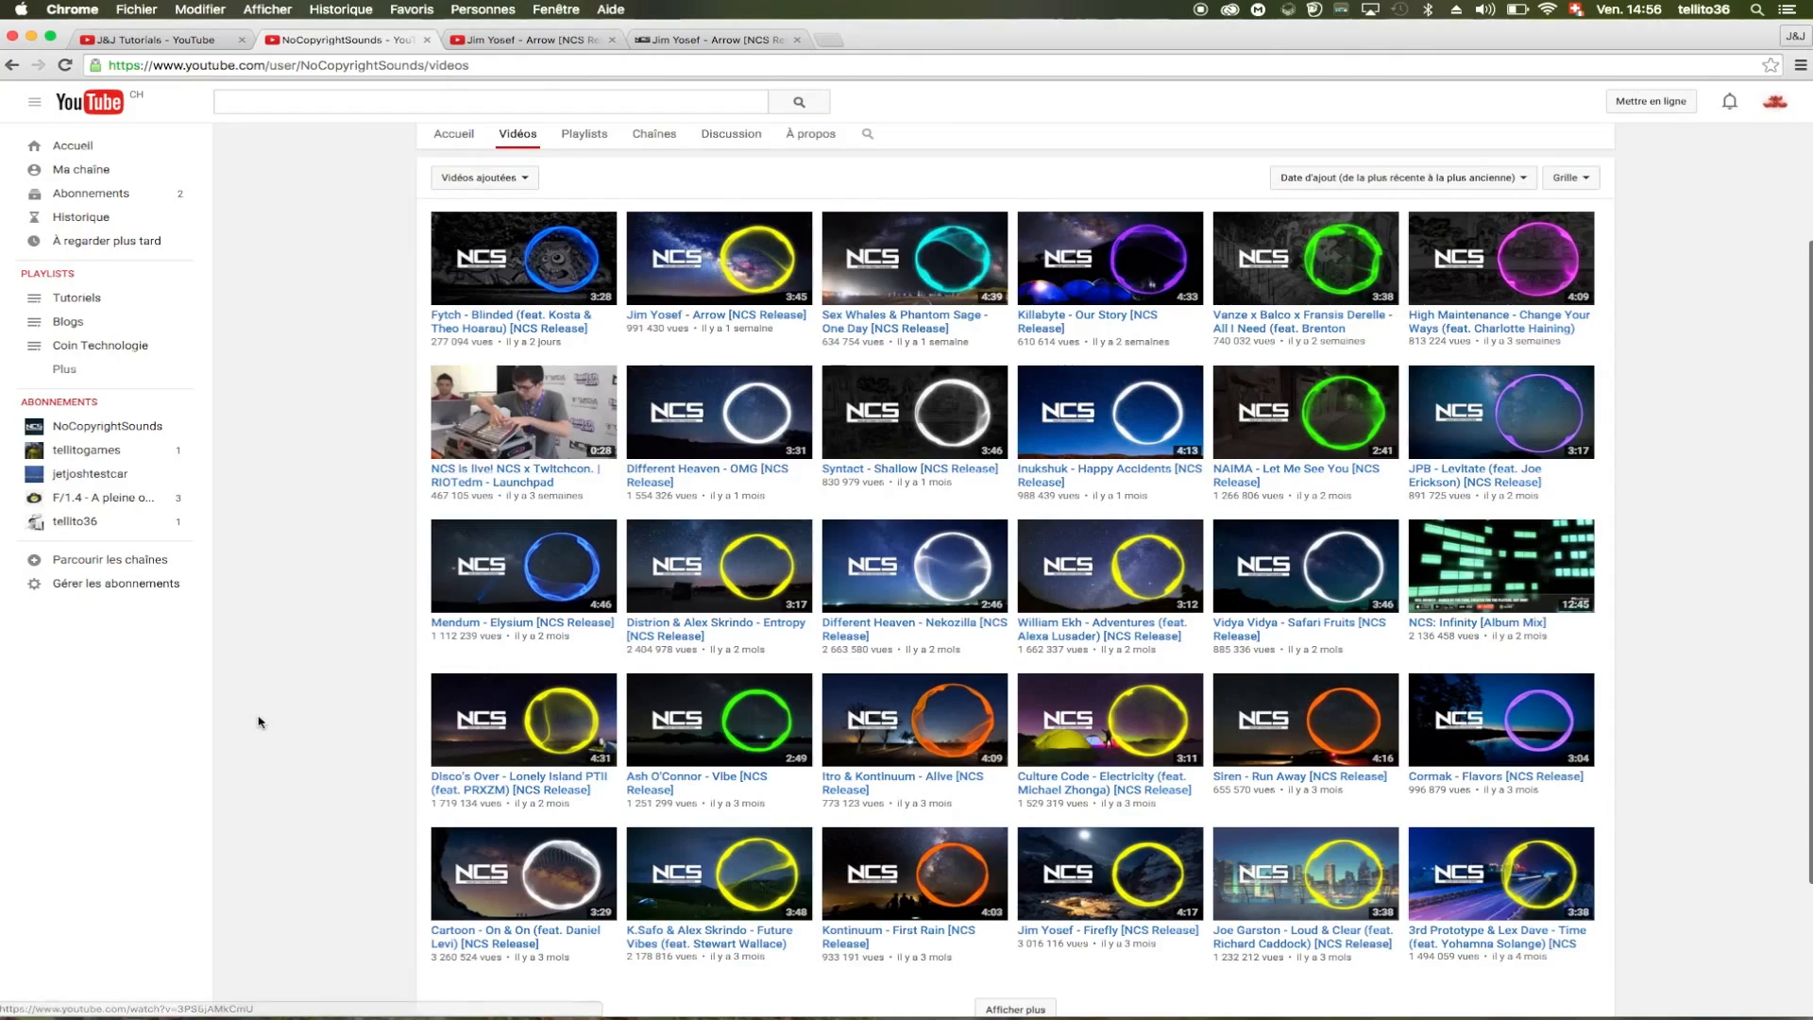
scroll(260, 723, "down", 4)
scroll(260, 723, "up", 3)
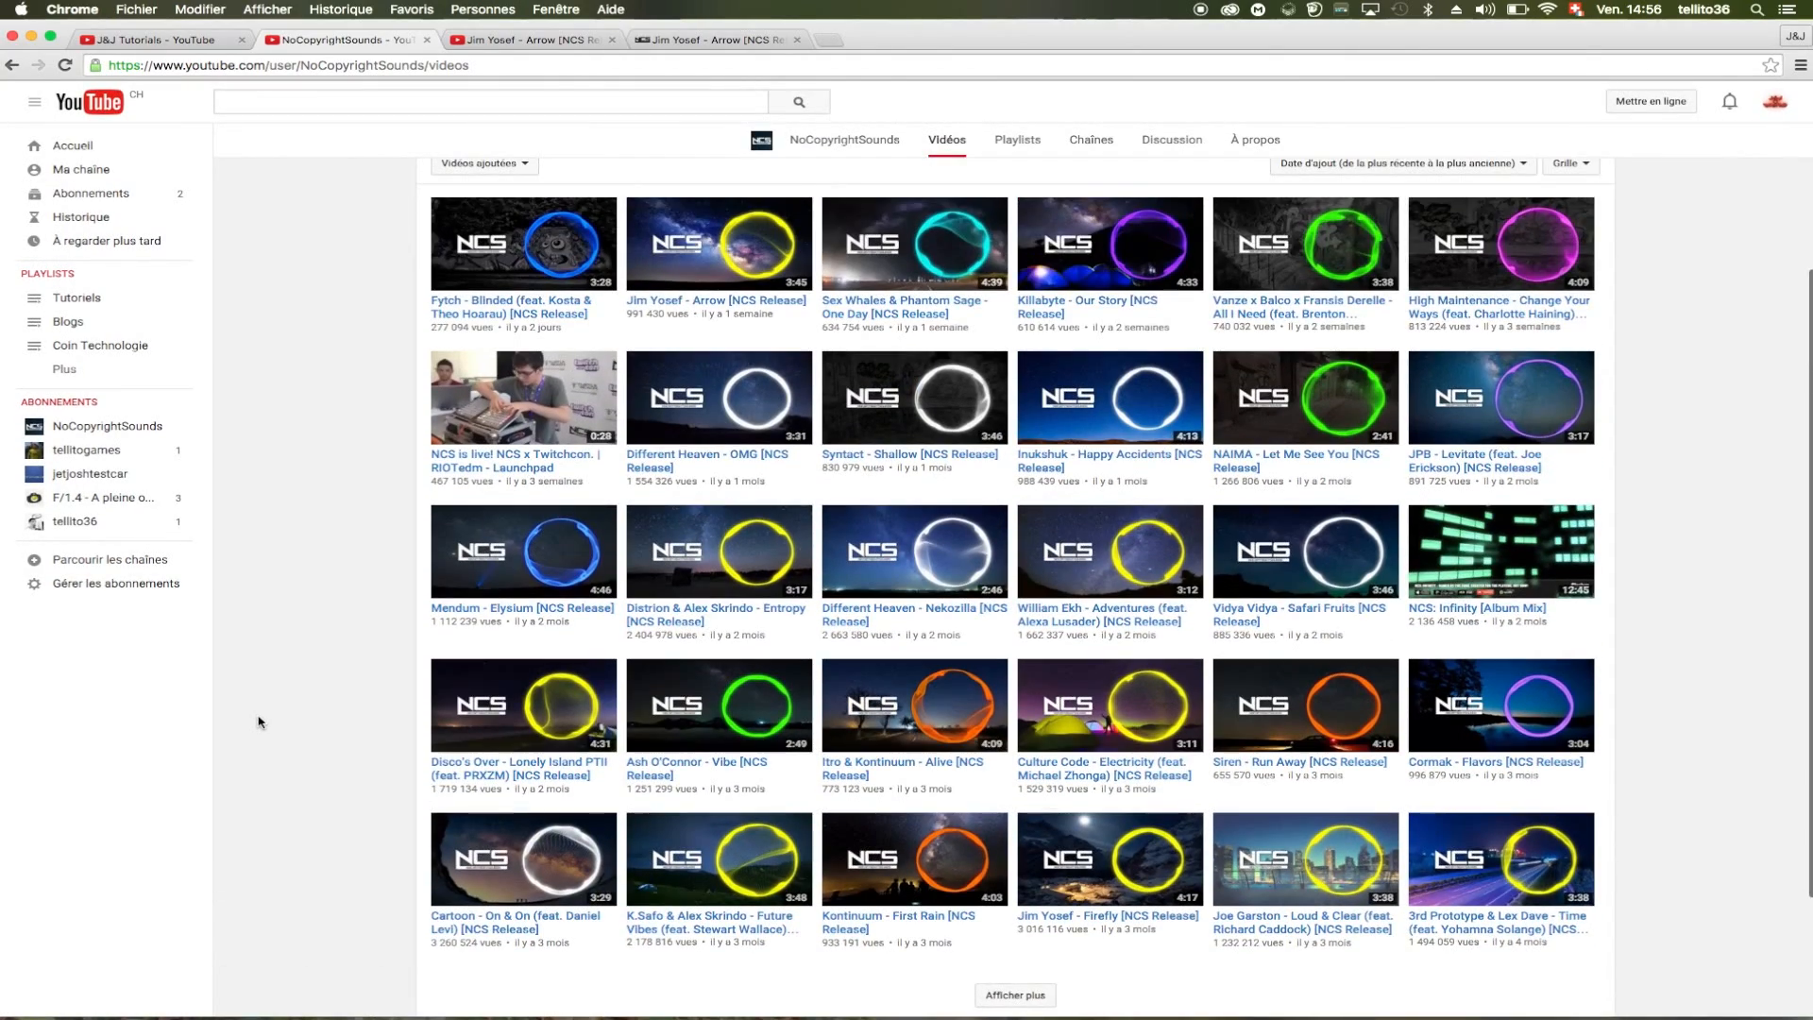
scroll(260, 722, "up", 1)
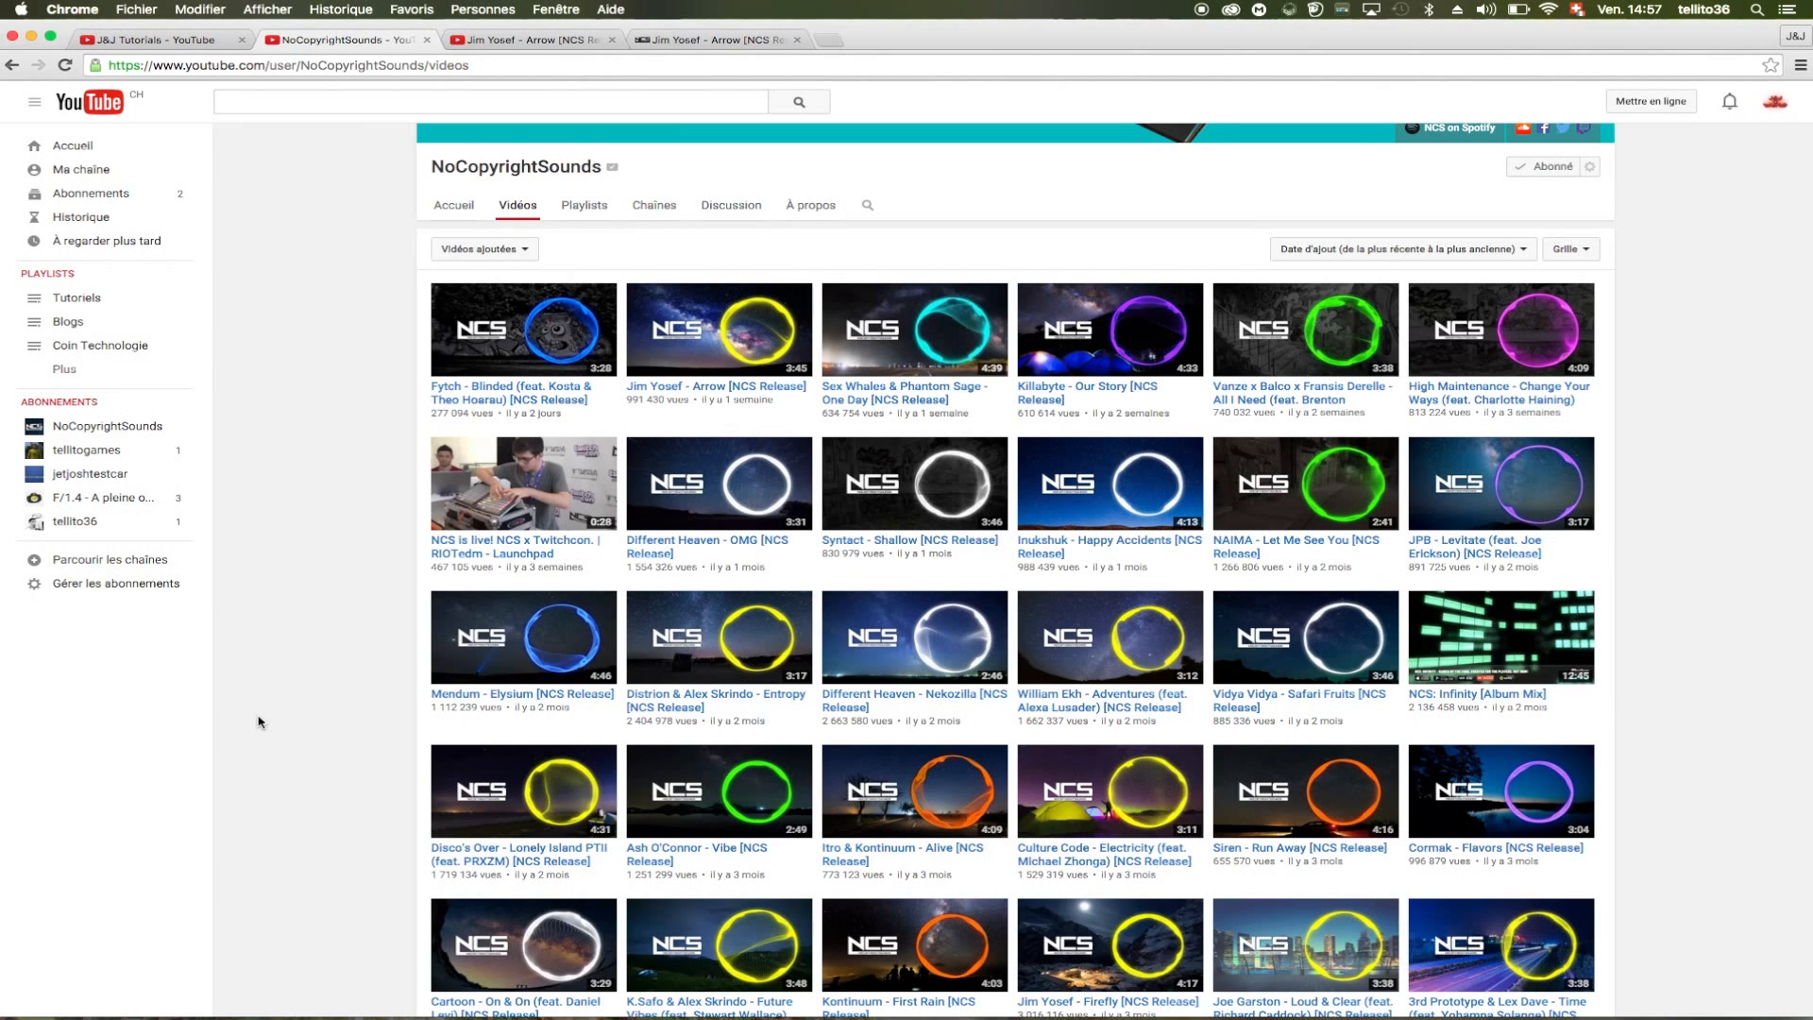
- View the Arrow [NCS Release] video page and expand its description to examine the free download link
left_click(534, 44)
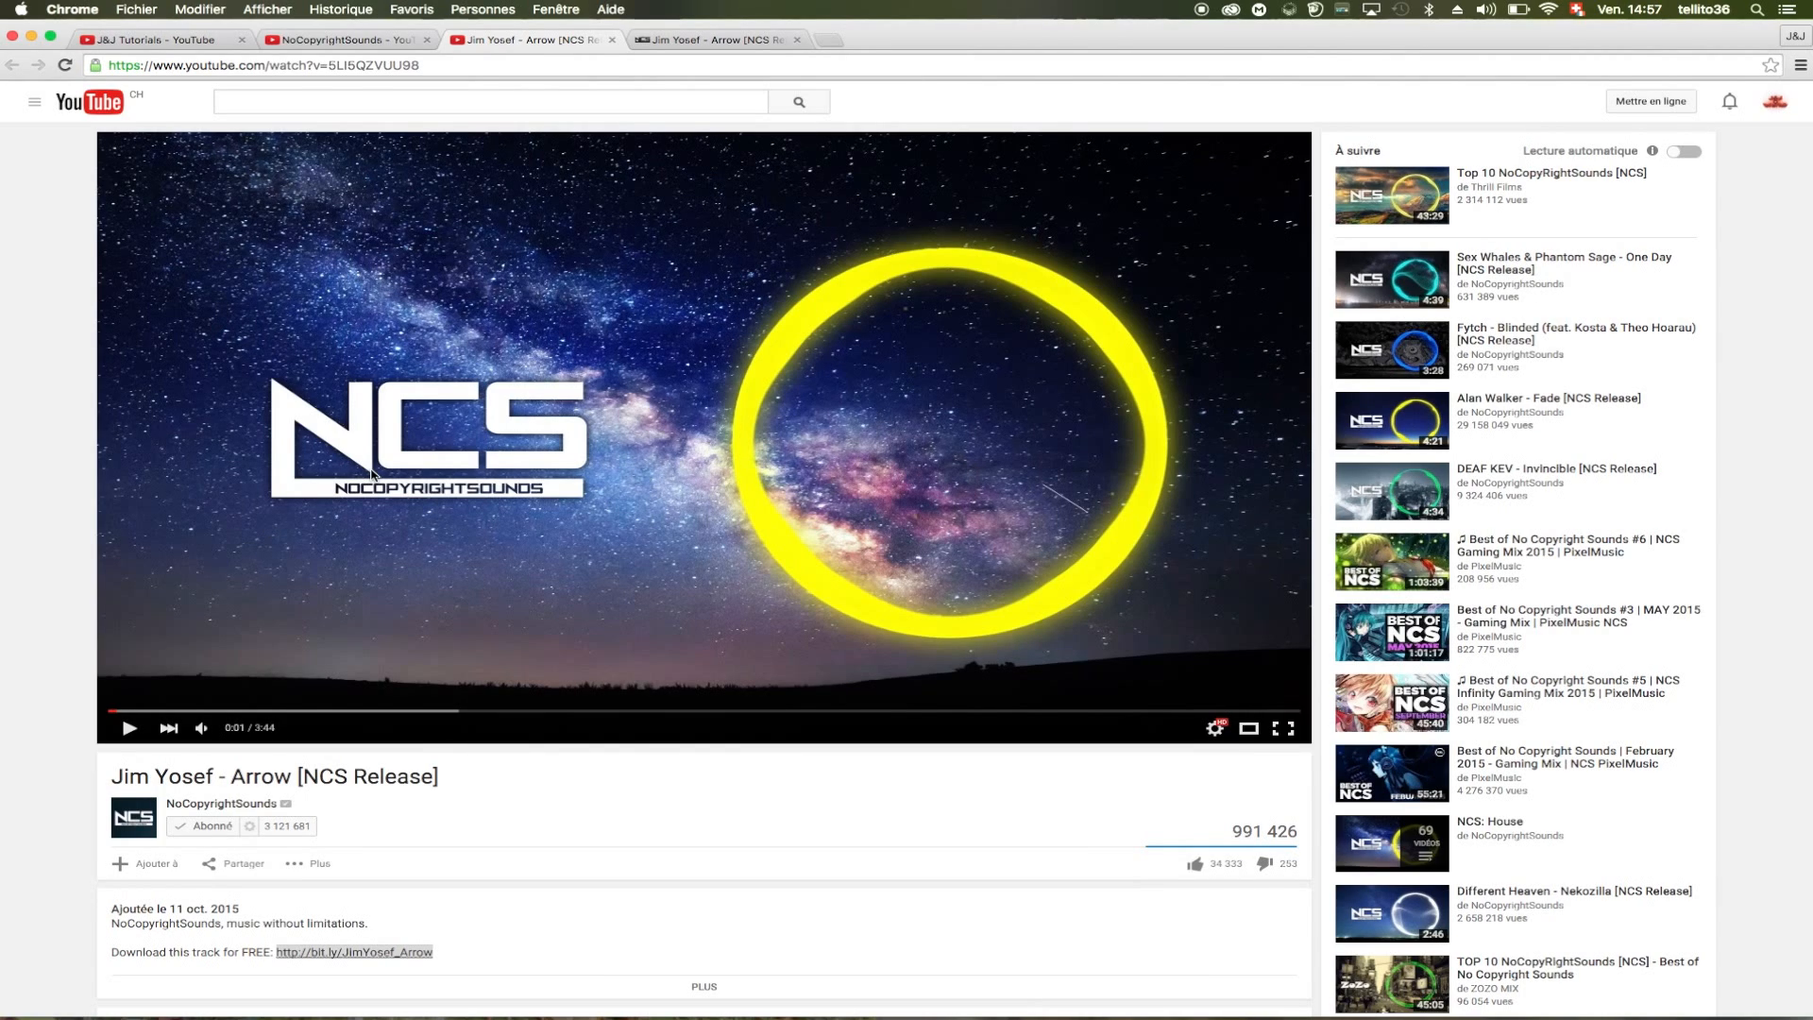
scroll(595, 912, "down", 3)
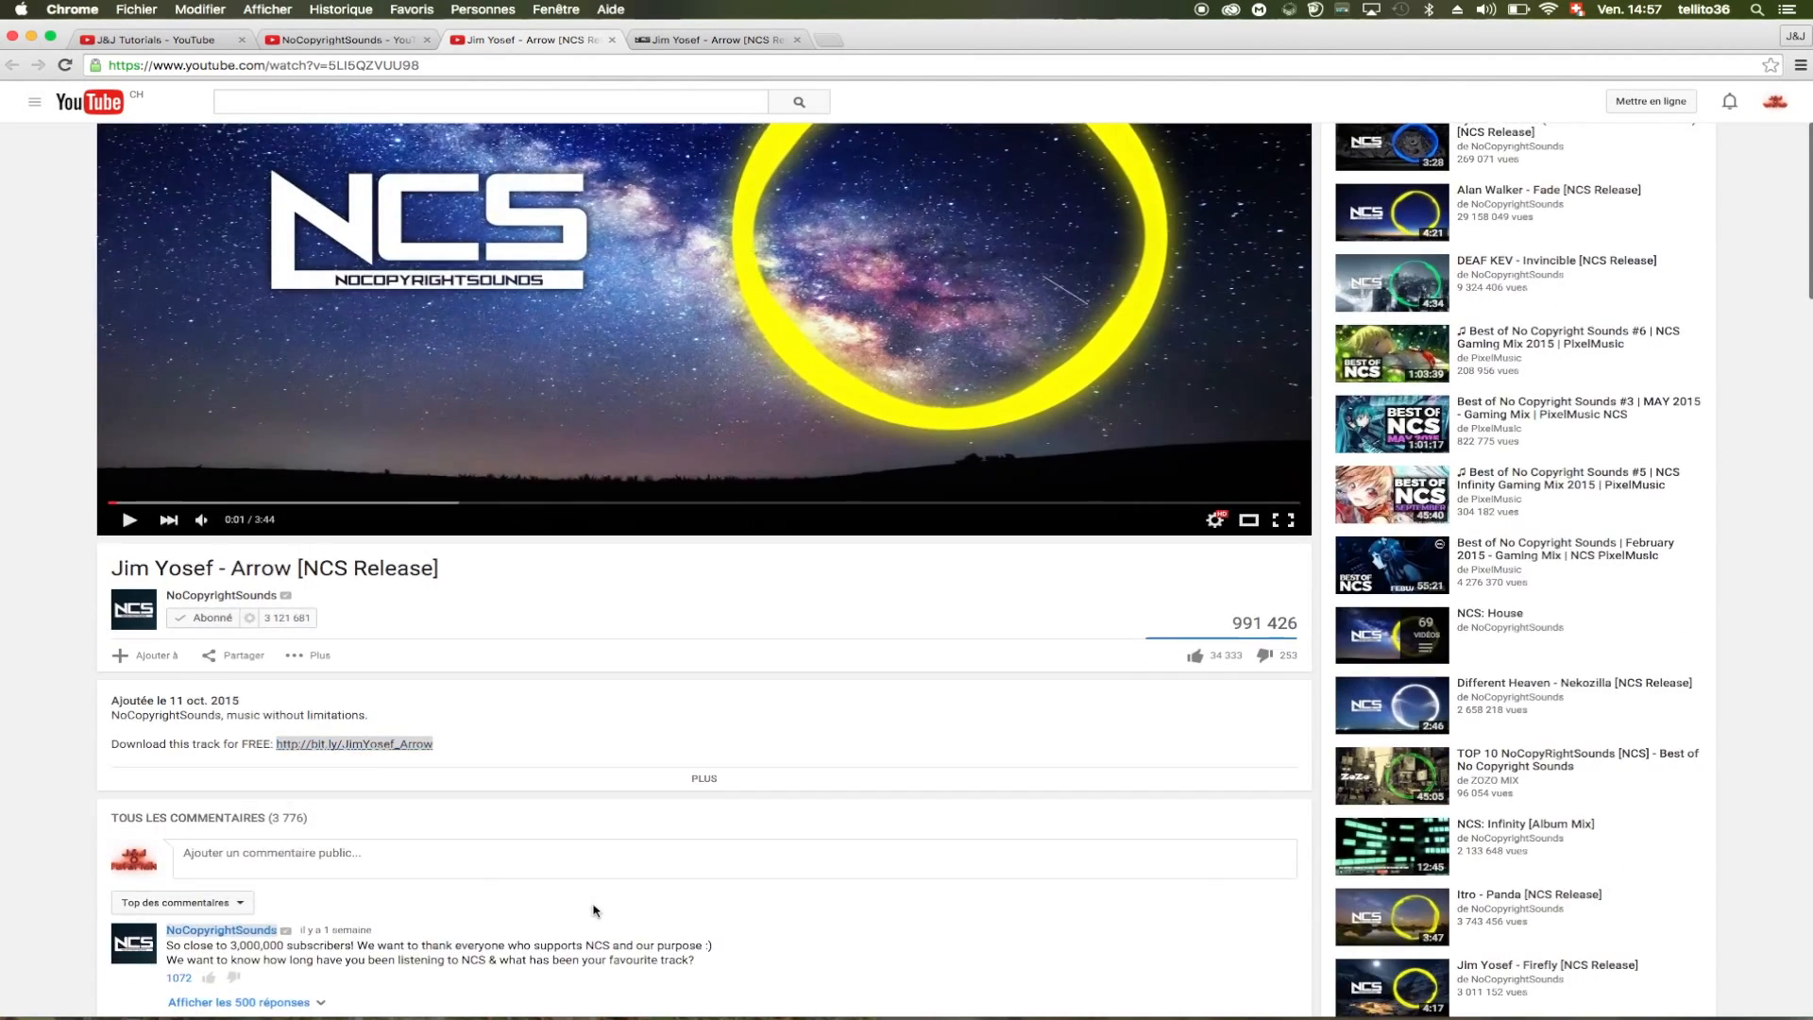
scroll(595, 909, "down", 2)
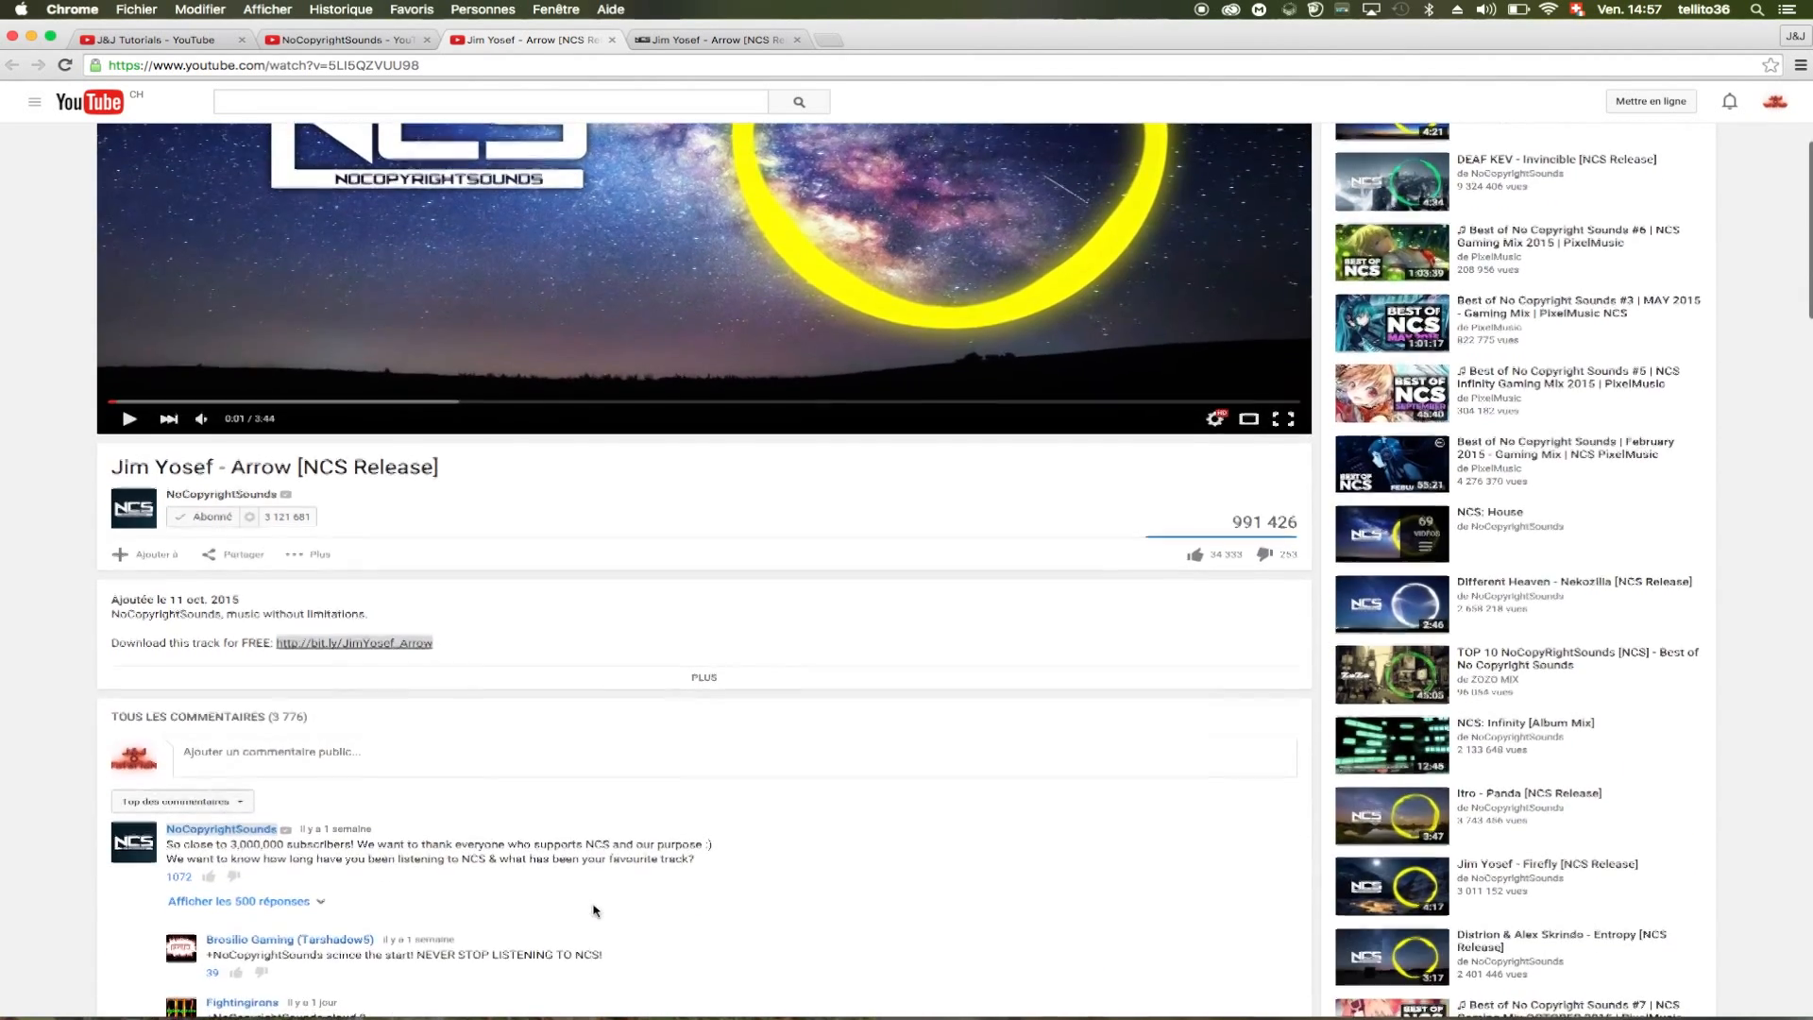
left_click(707, 679)
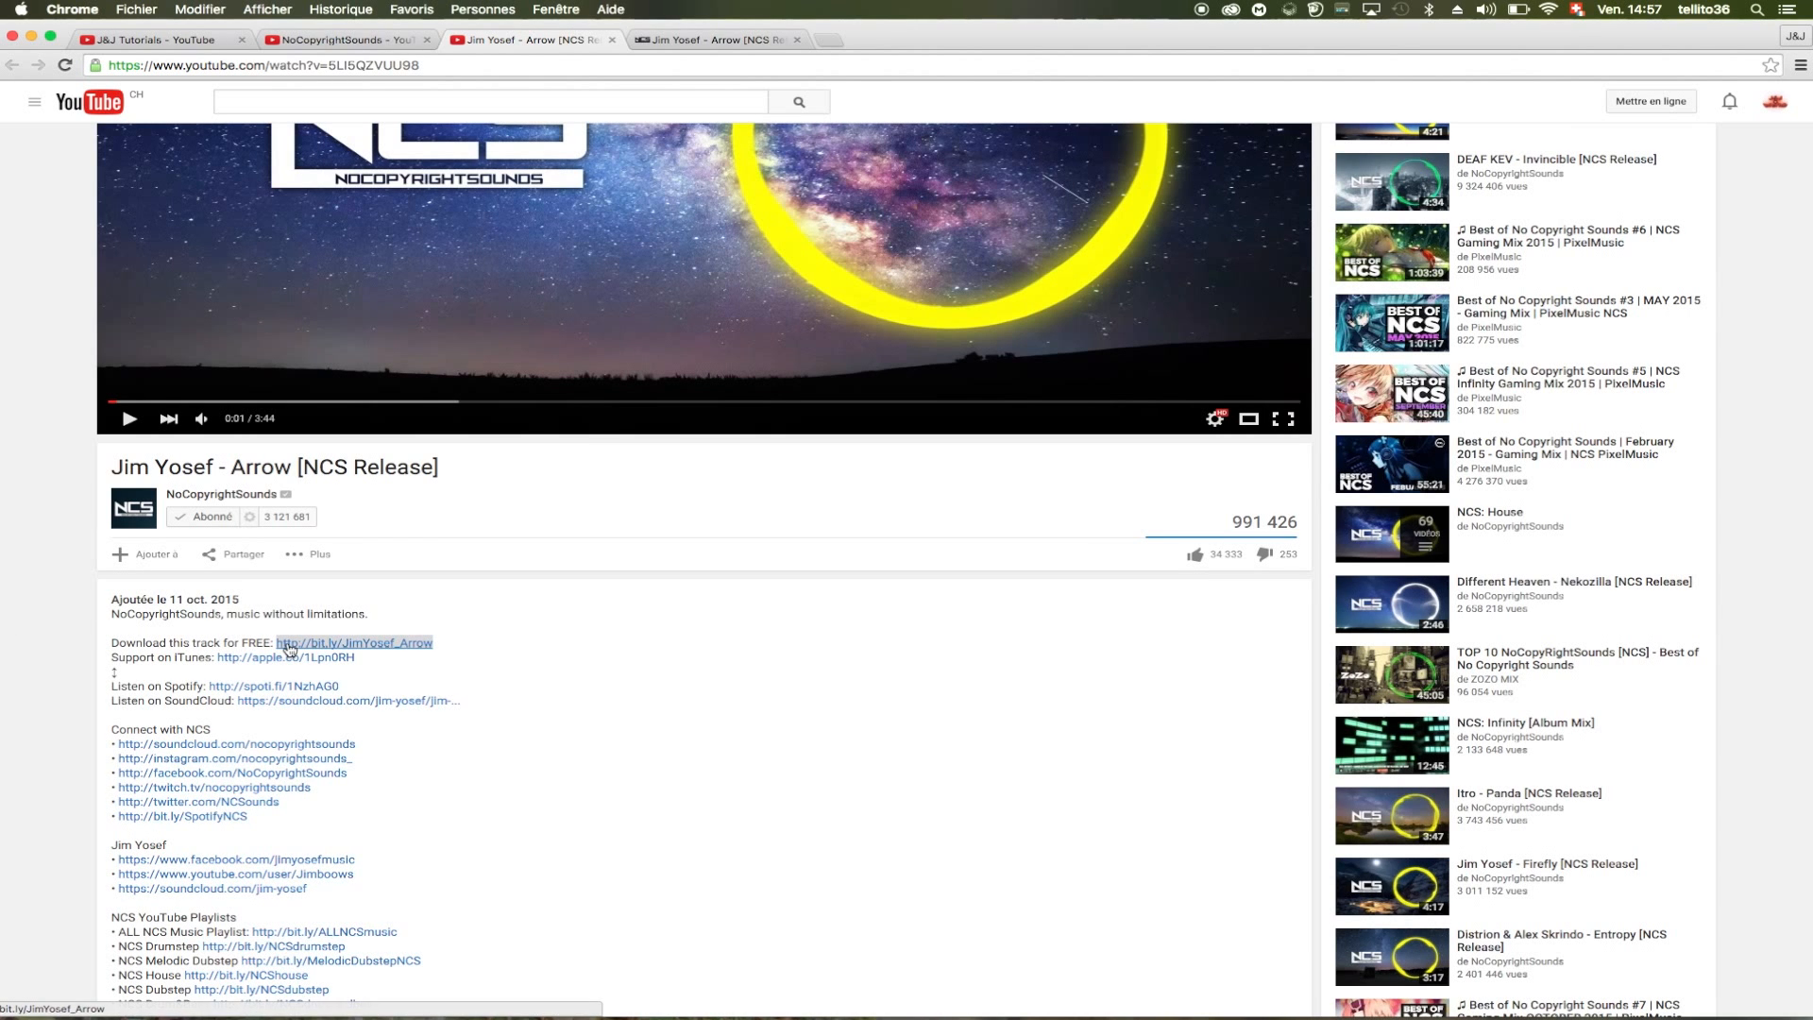
- View the notcopyrighted Arrow track's page on nocopyrightsounds.co.uk and find its track download option
left_click(710, 40)
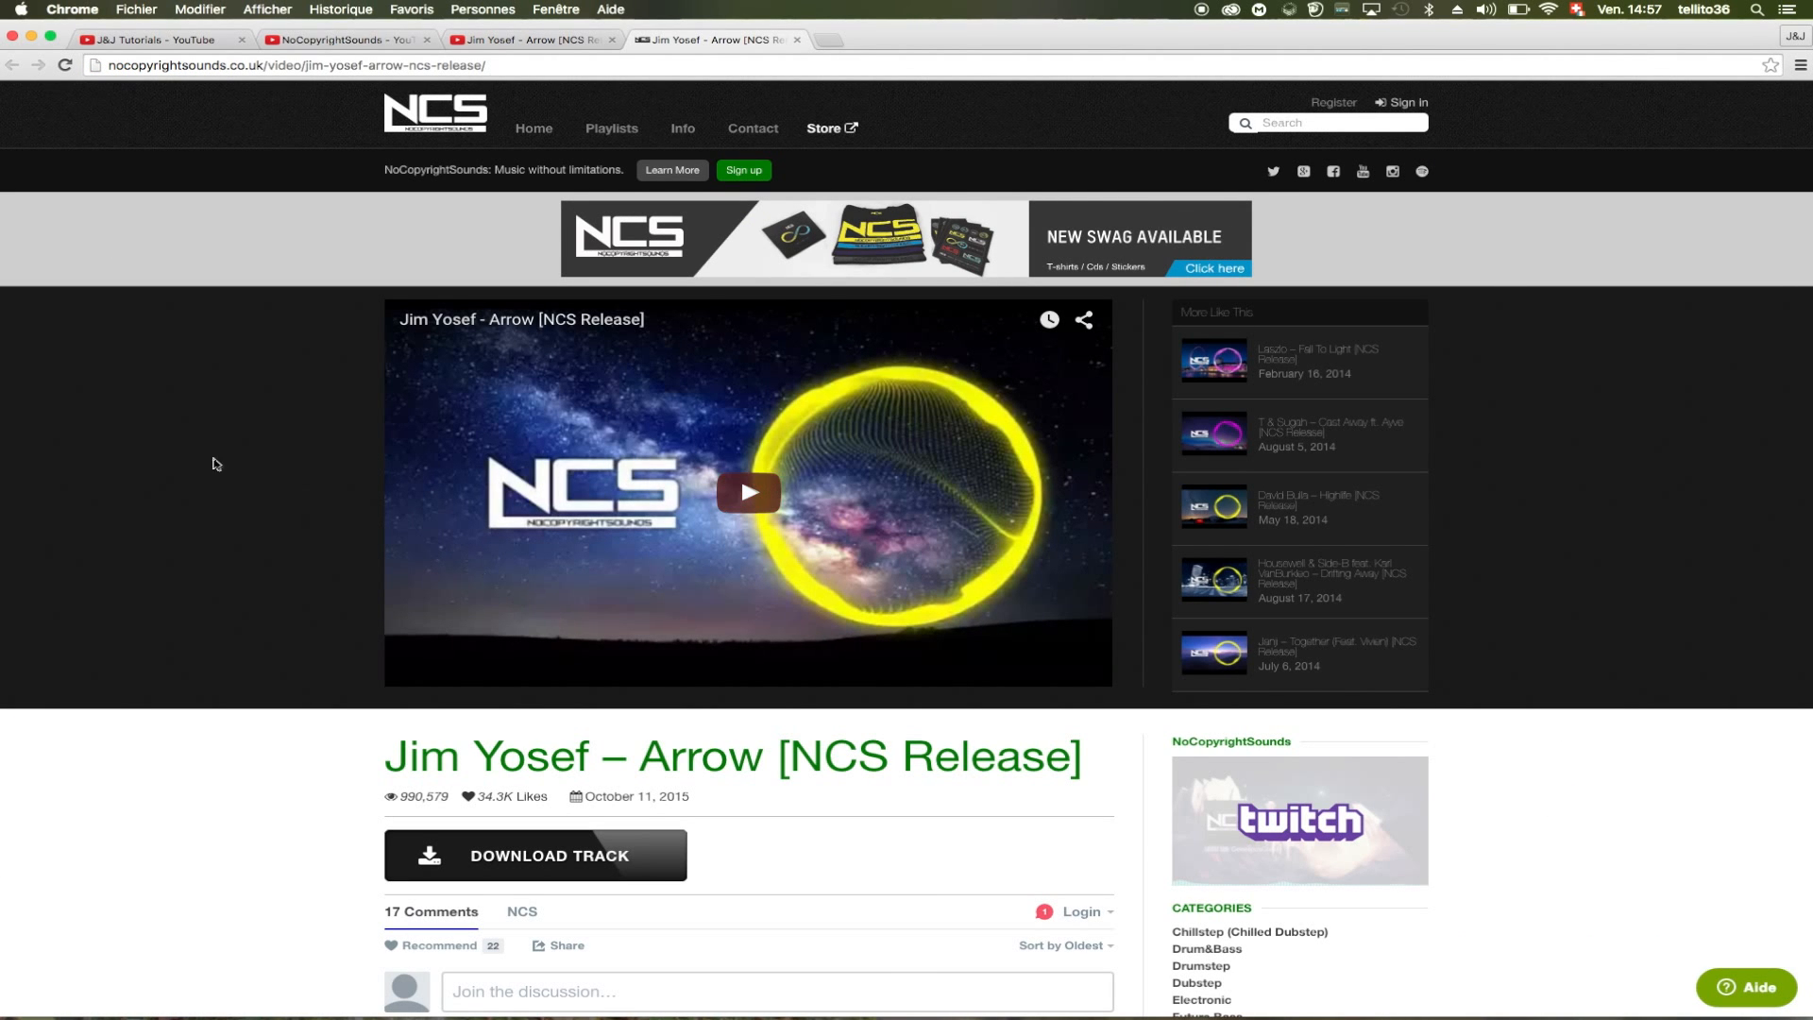
scroll(199, 460, "down", 1)
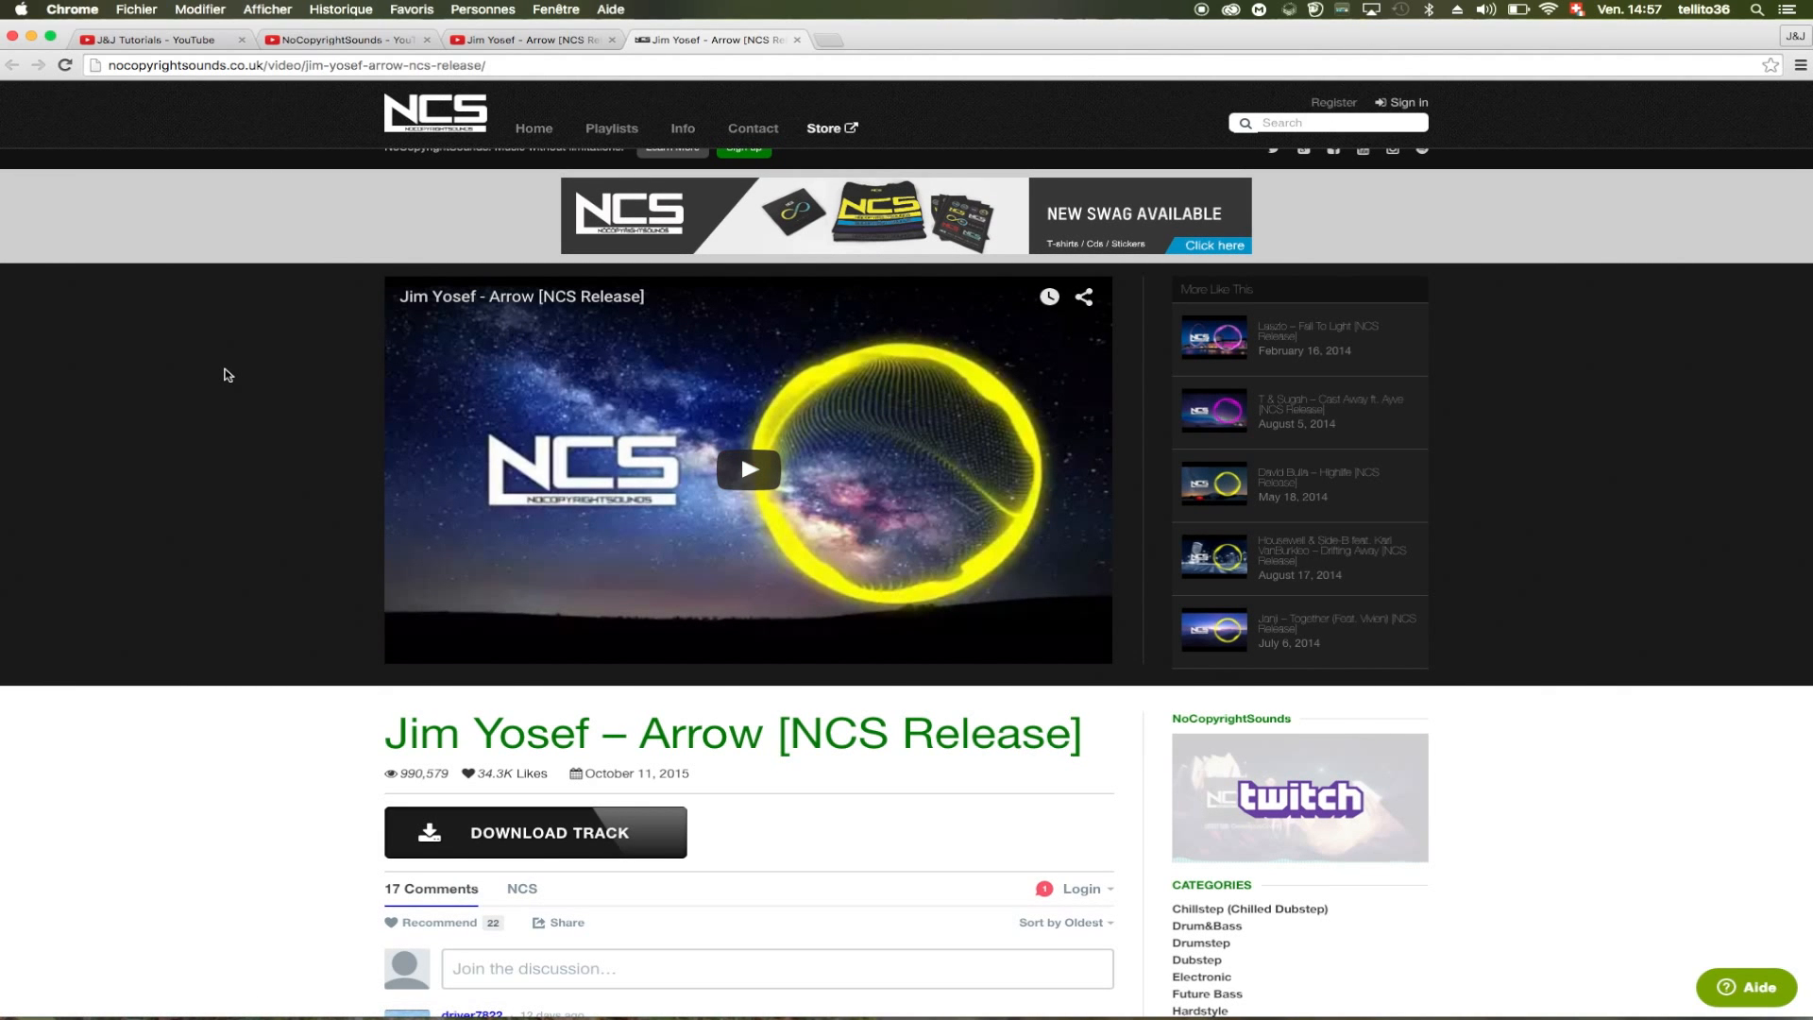
scroll(183, 619, "down", 5)
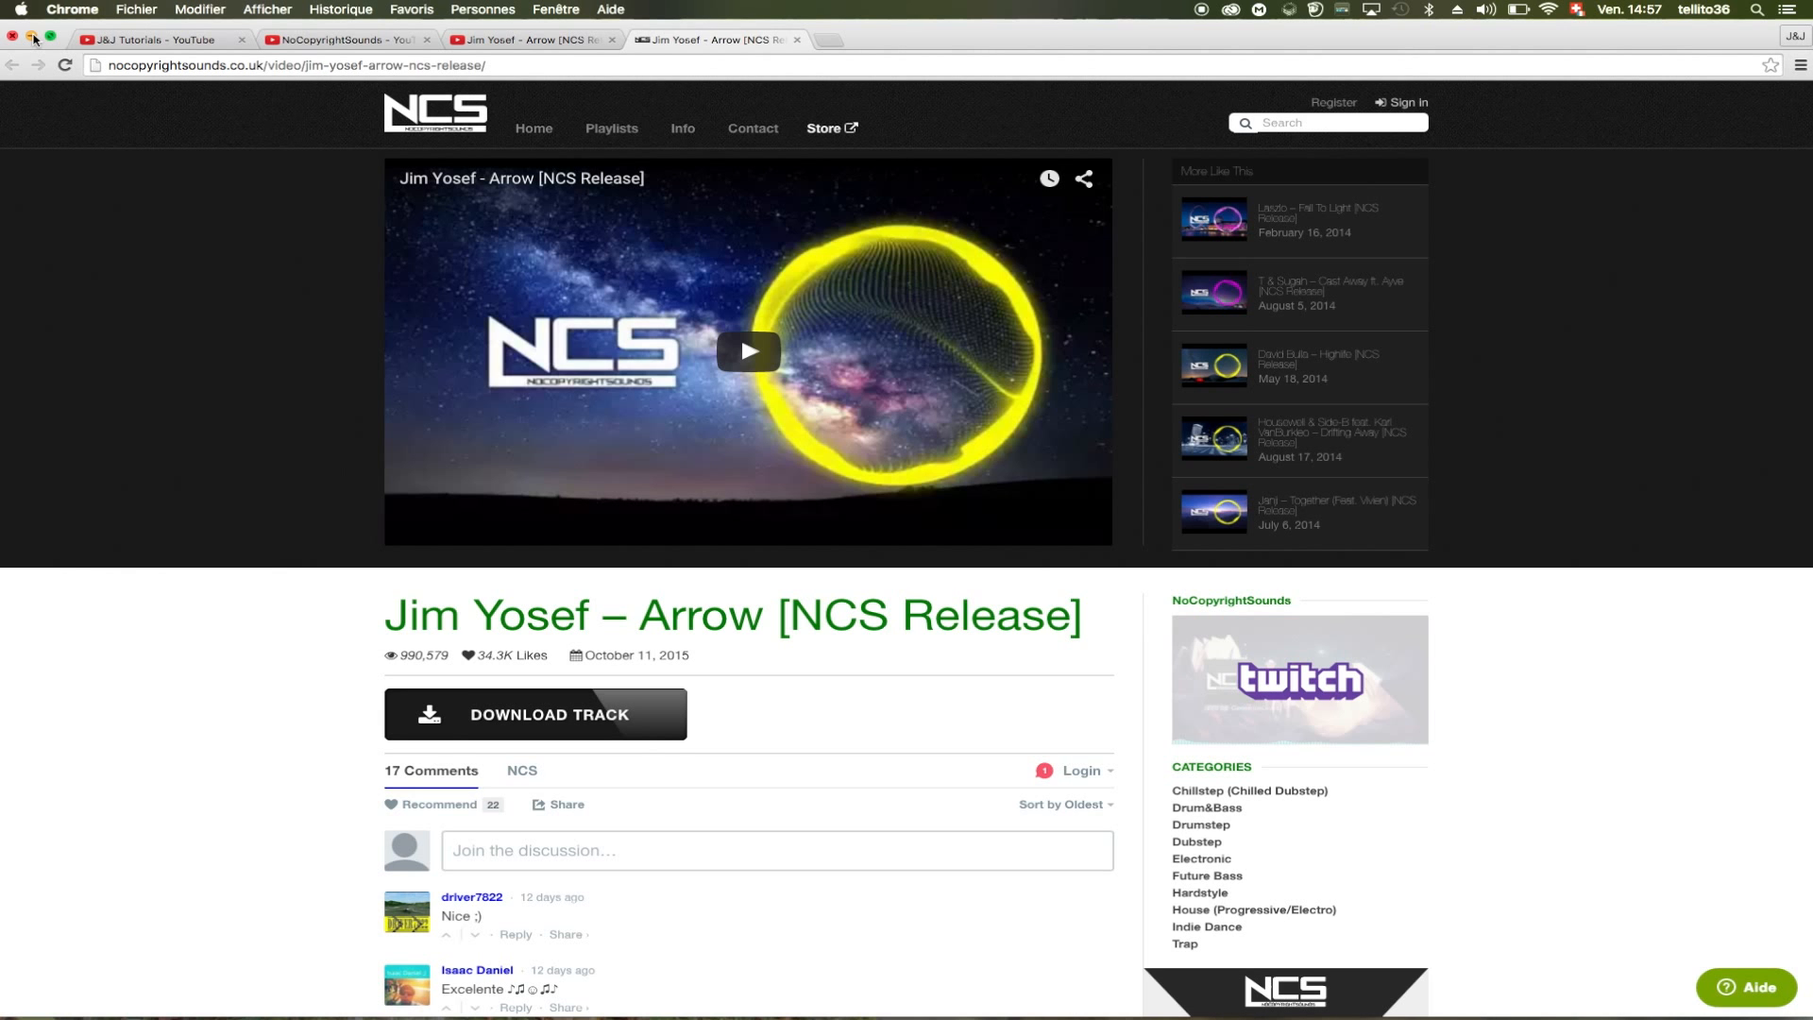
- Minimize the browser, switch back to GoPro Studio and start a .mov export of the timeline
left_click(33, 37)
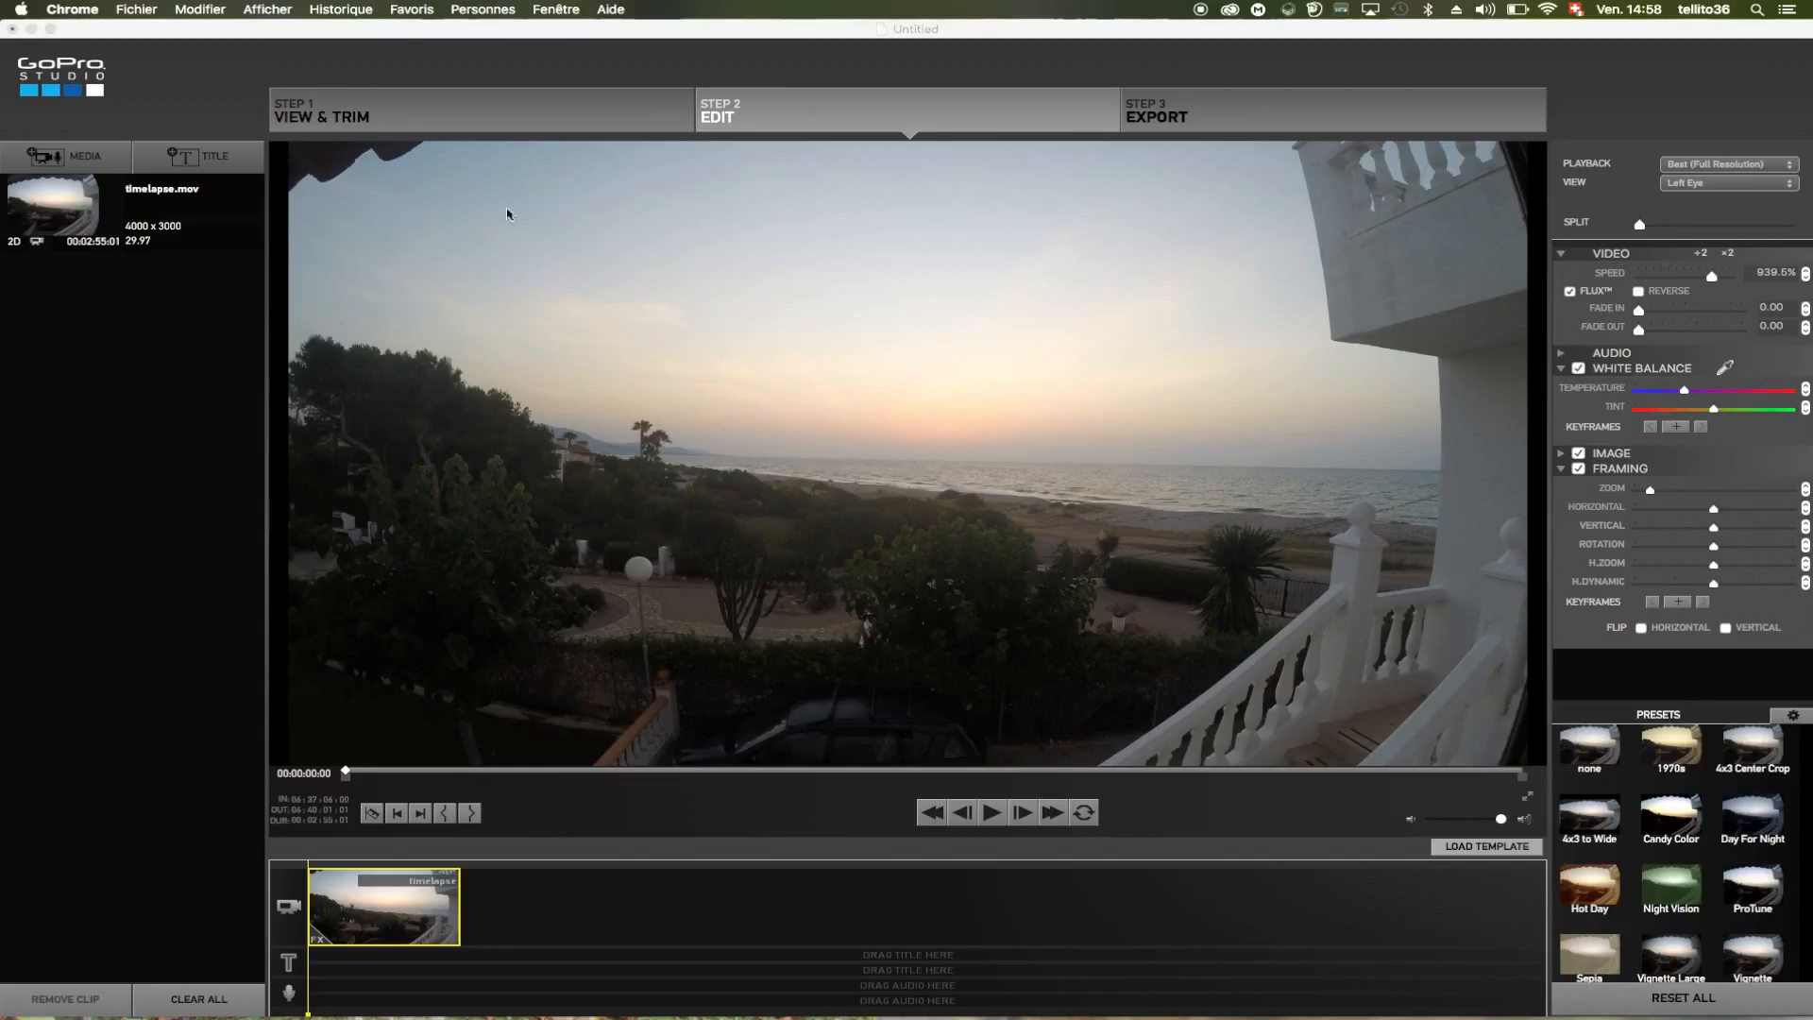
left_click(389, 60)
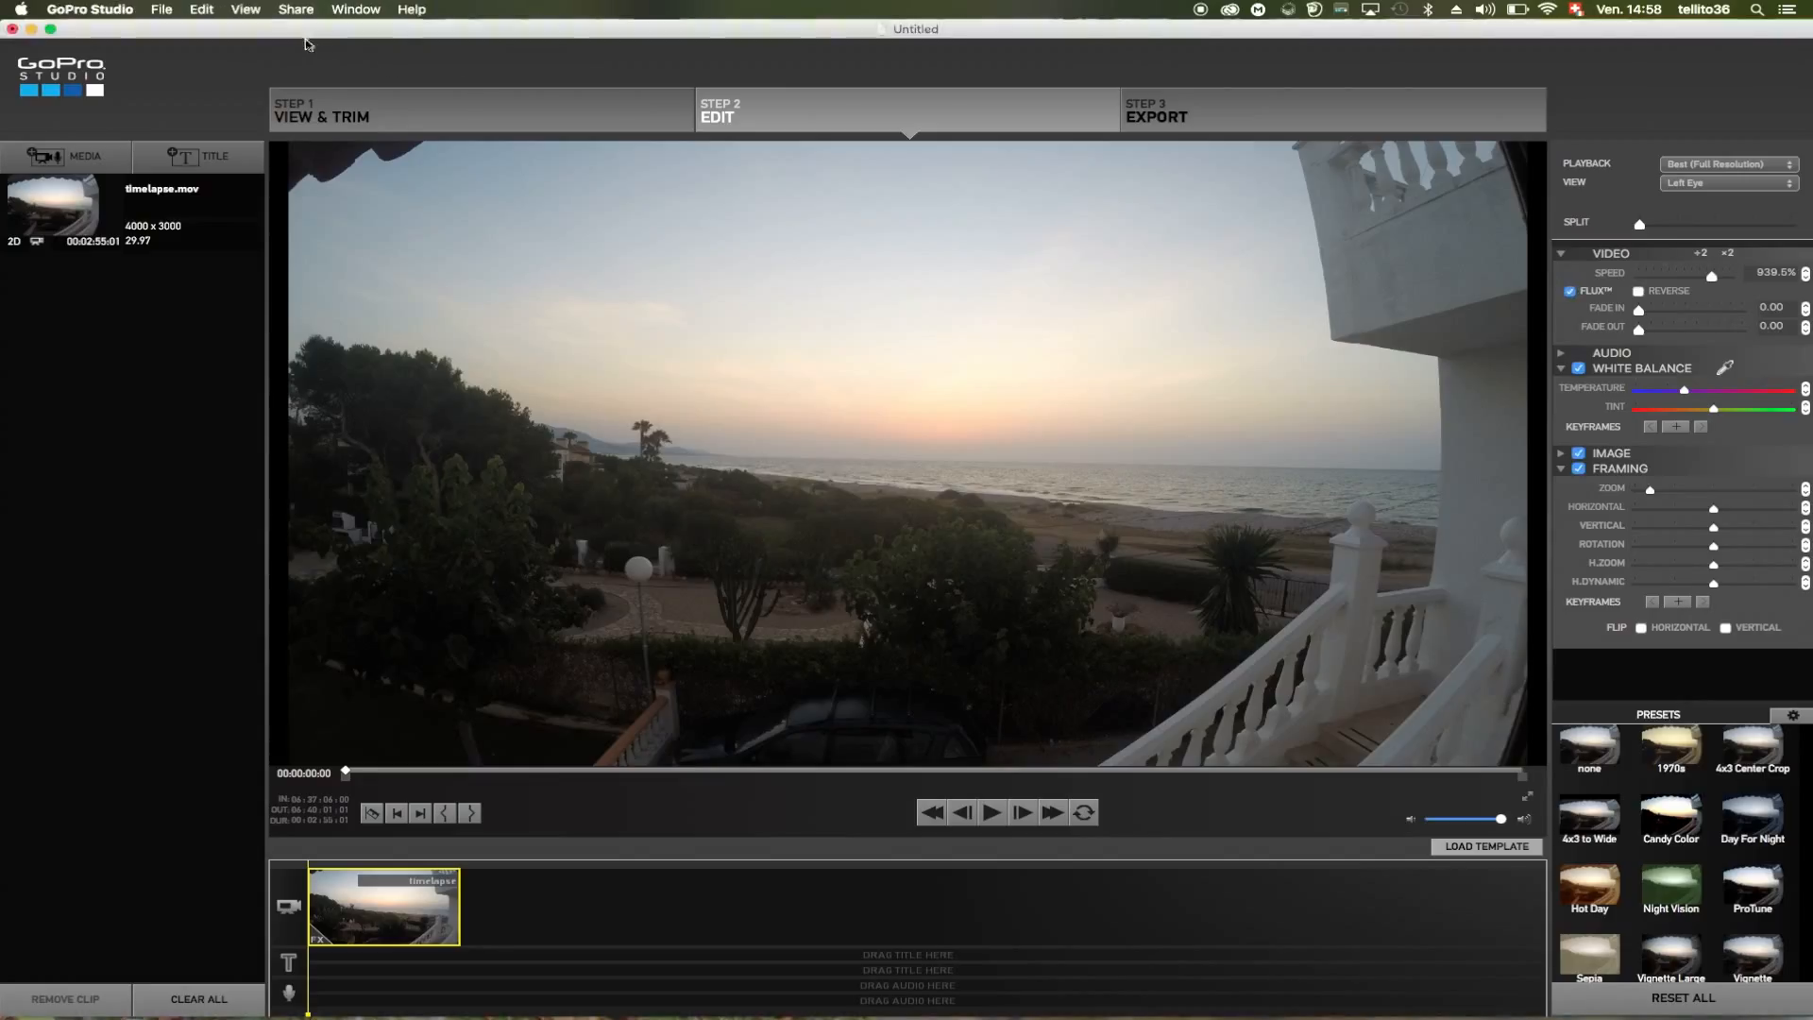
left_click(294, 11)
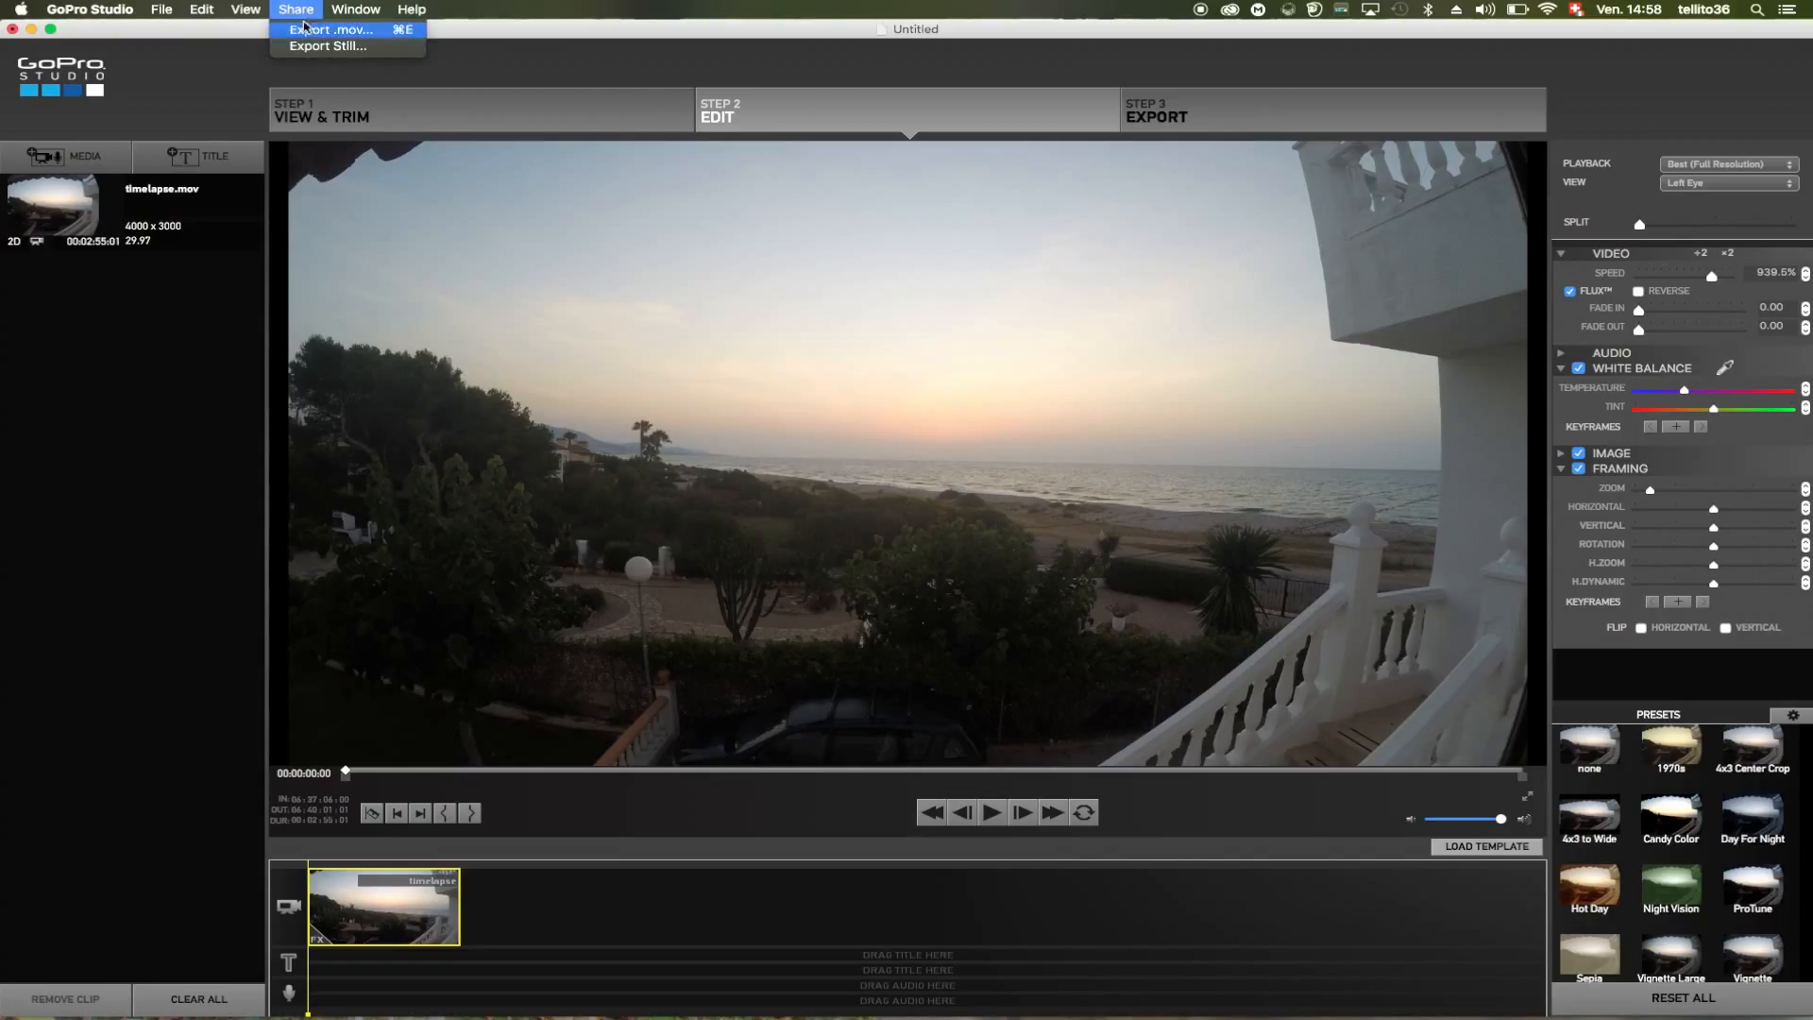
left_click(306, 31)
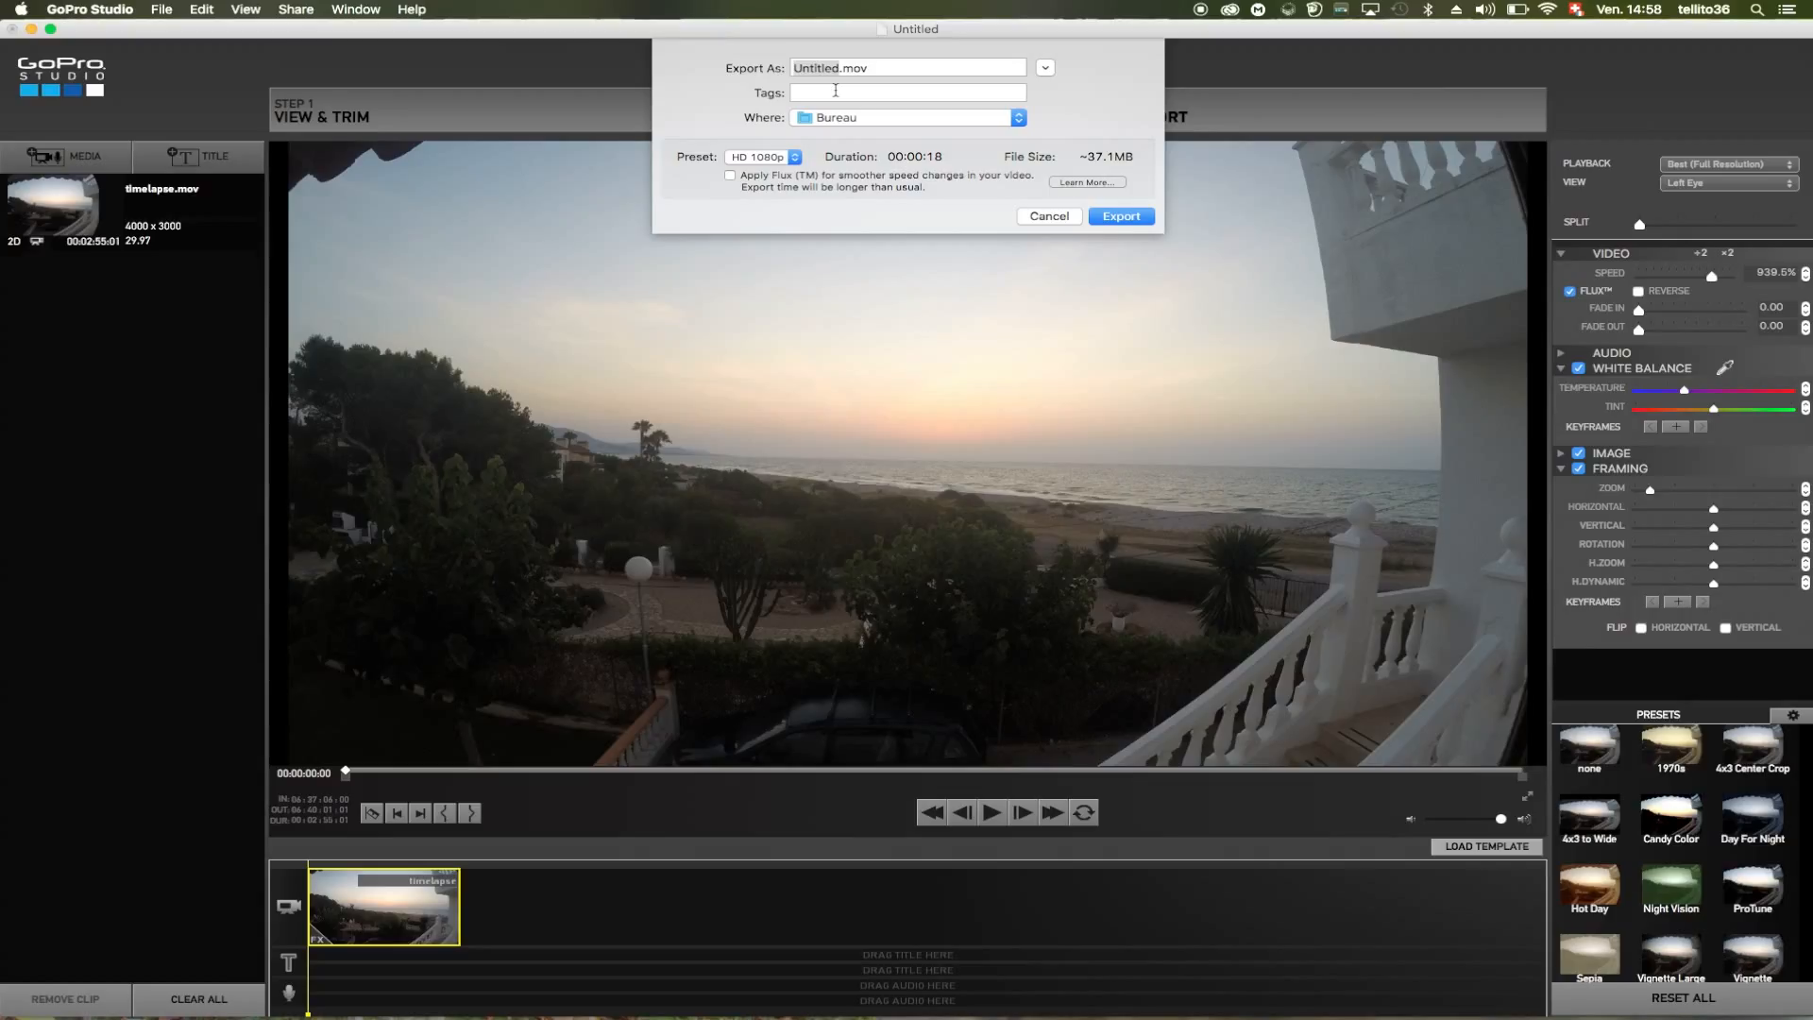
- Name the export file timelapse and check the available presets, keeping HD 1080p
type("timelpse")
key("BackSpace")
key("BackSpace")
key("BackSpace")
type("apse")
left_click(767, 158)
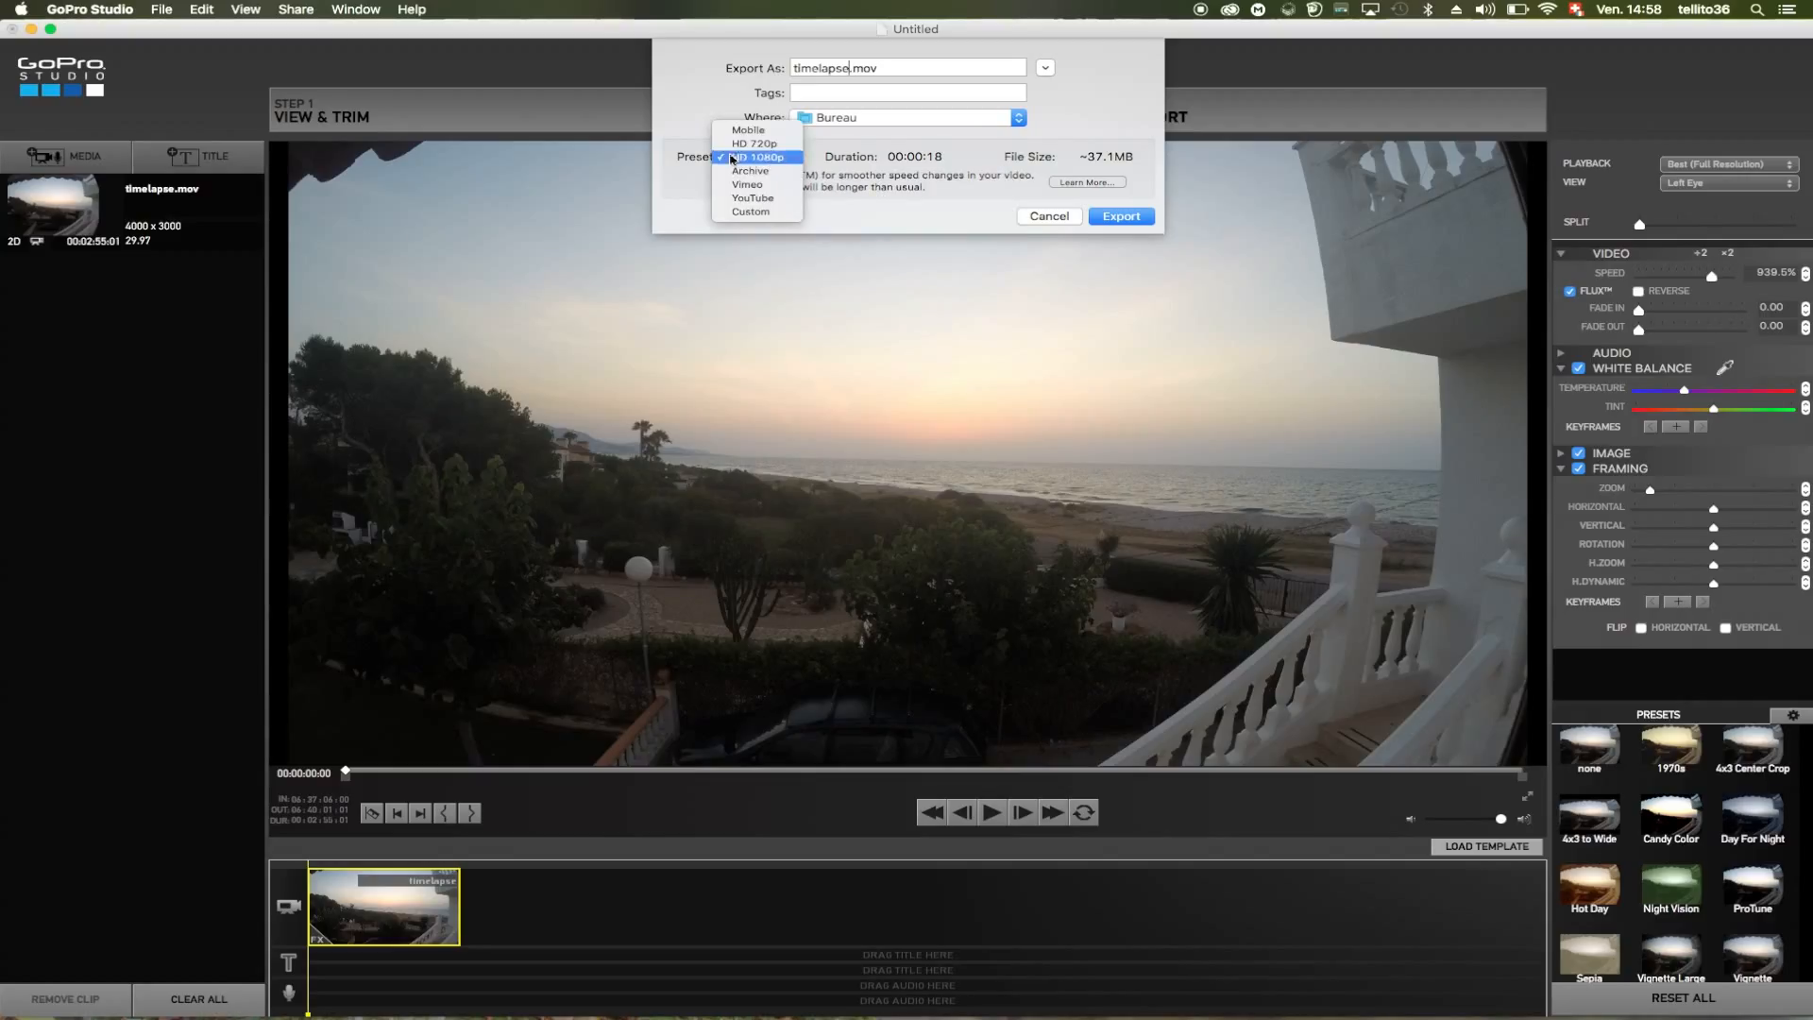
left_click(696, 196)
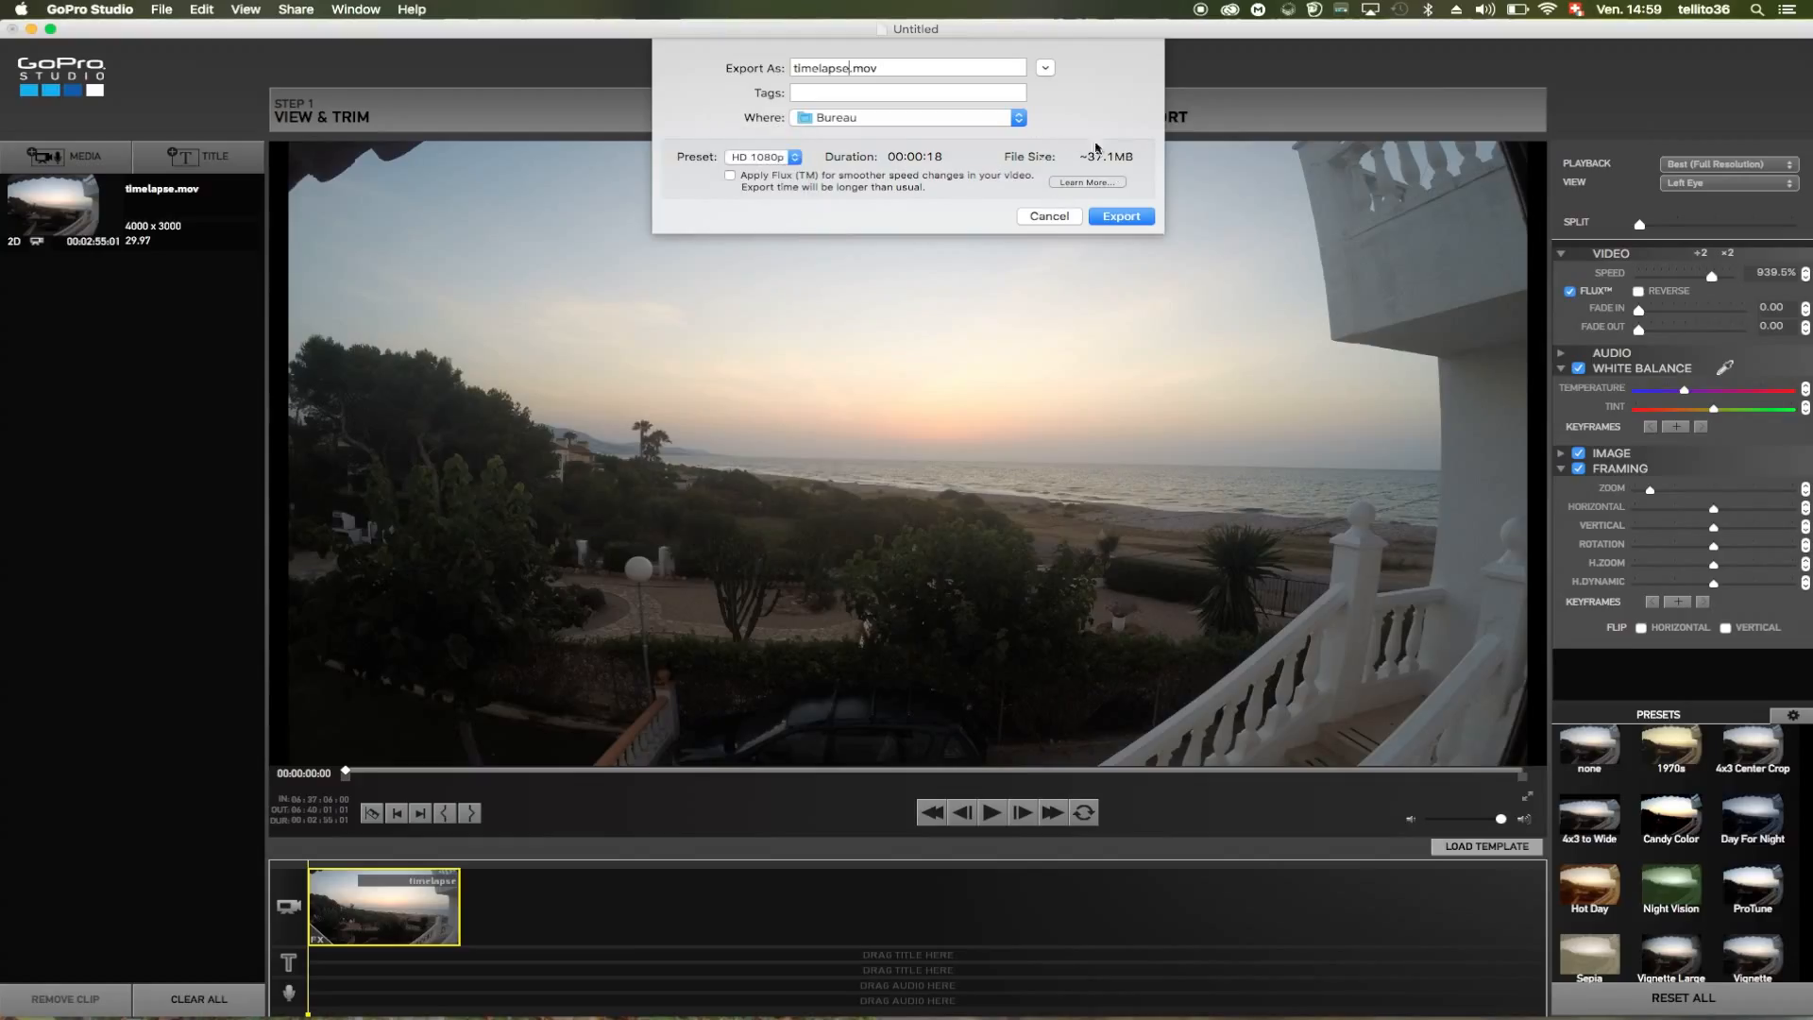